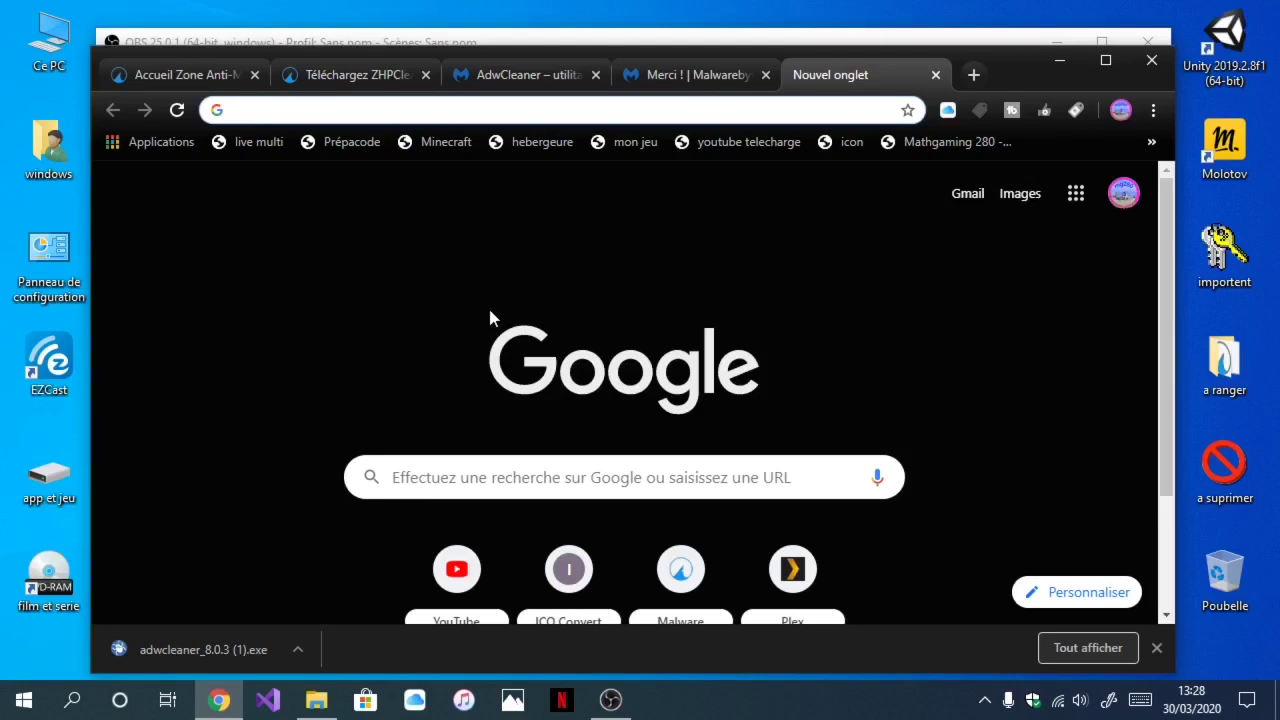
Step: Check the real-time protection setting in Windows Security's virus and threat protection settings, and close Windows Security
click(238, 255)
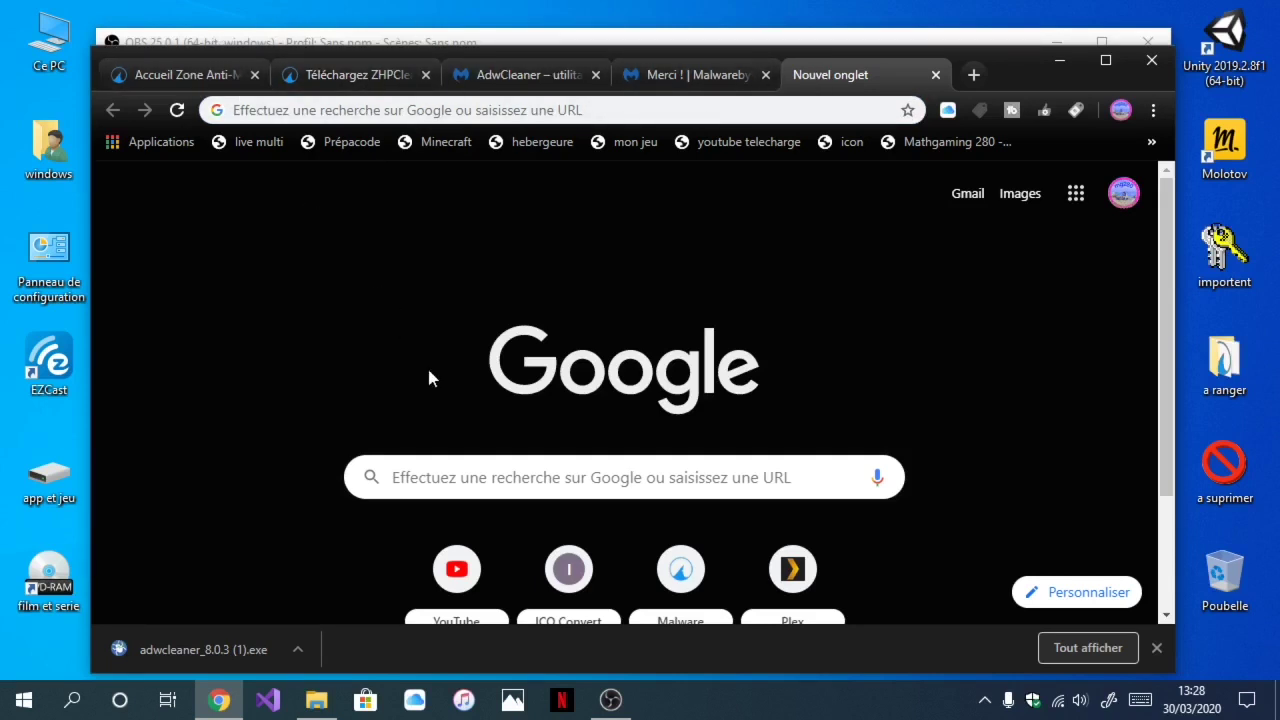
click(1030, 700)
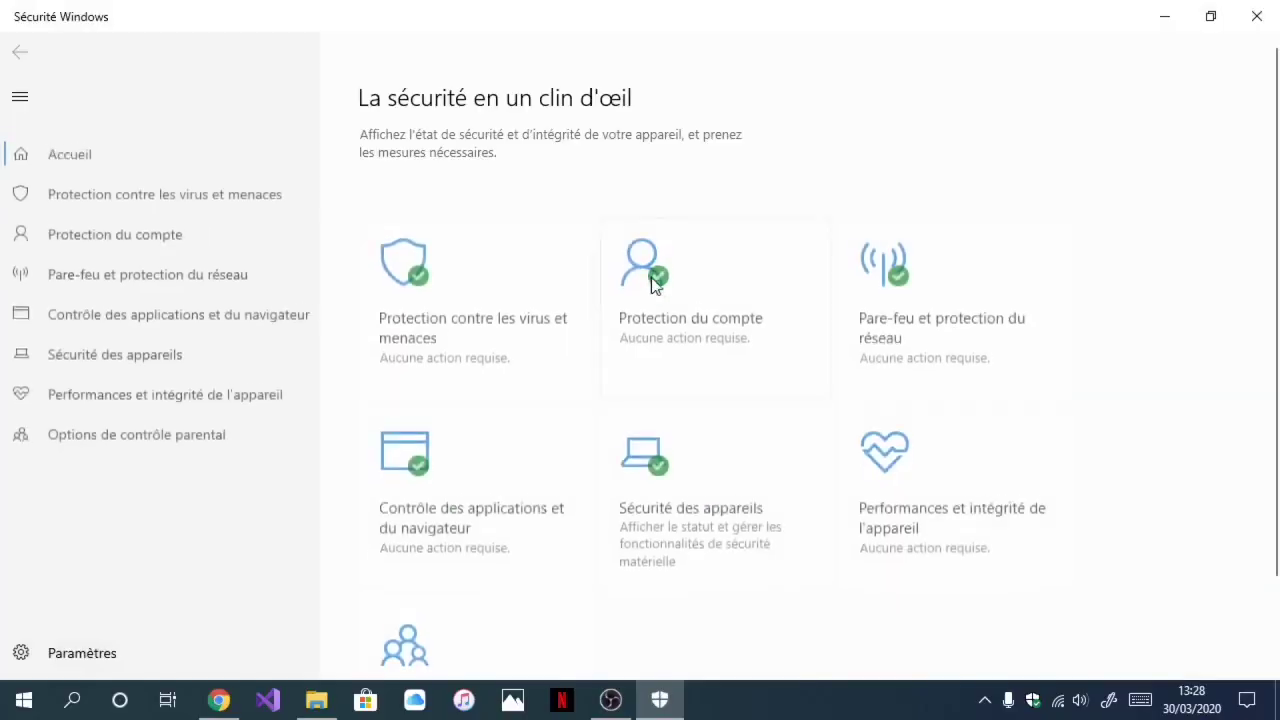
click(63, 152)
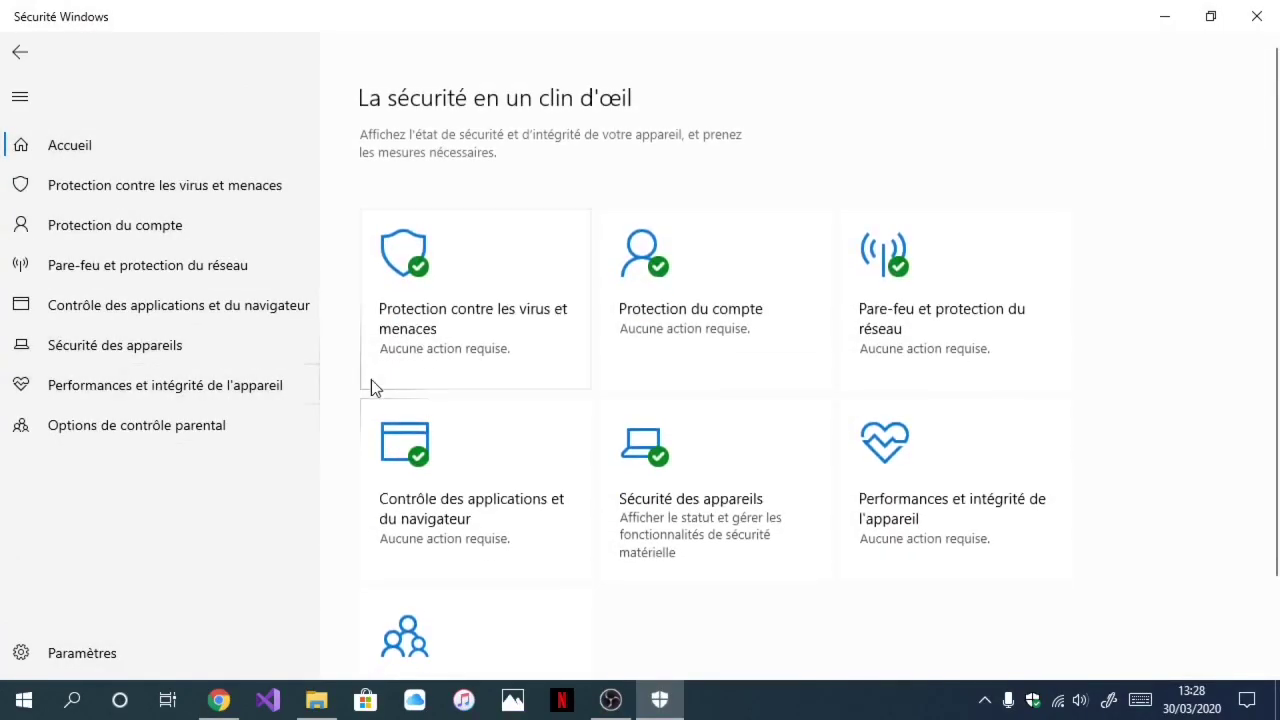
click(55, 188)
scroll(422, 440, down, 3)
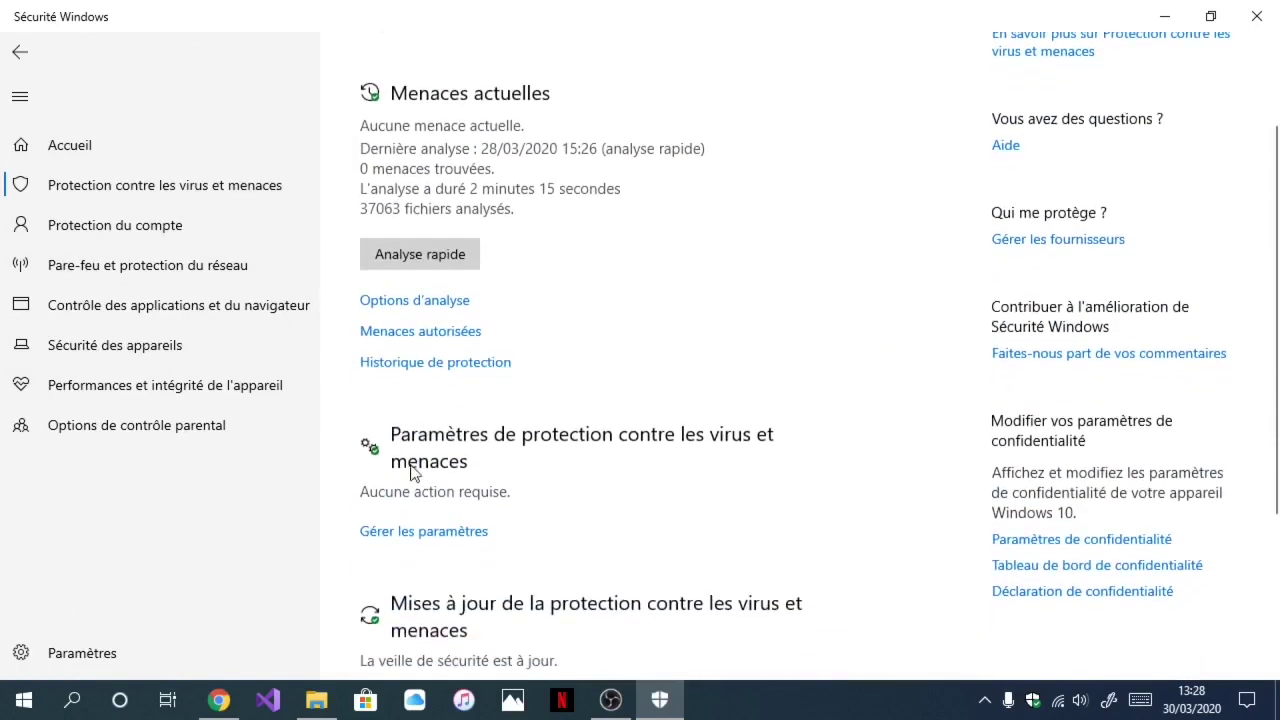
click(406, 530)
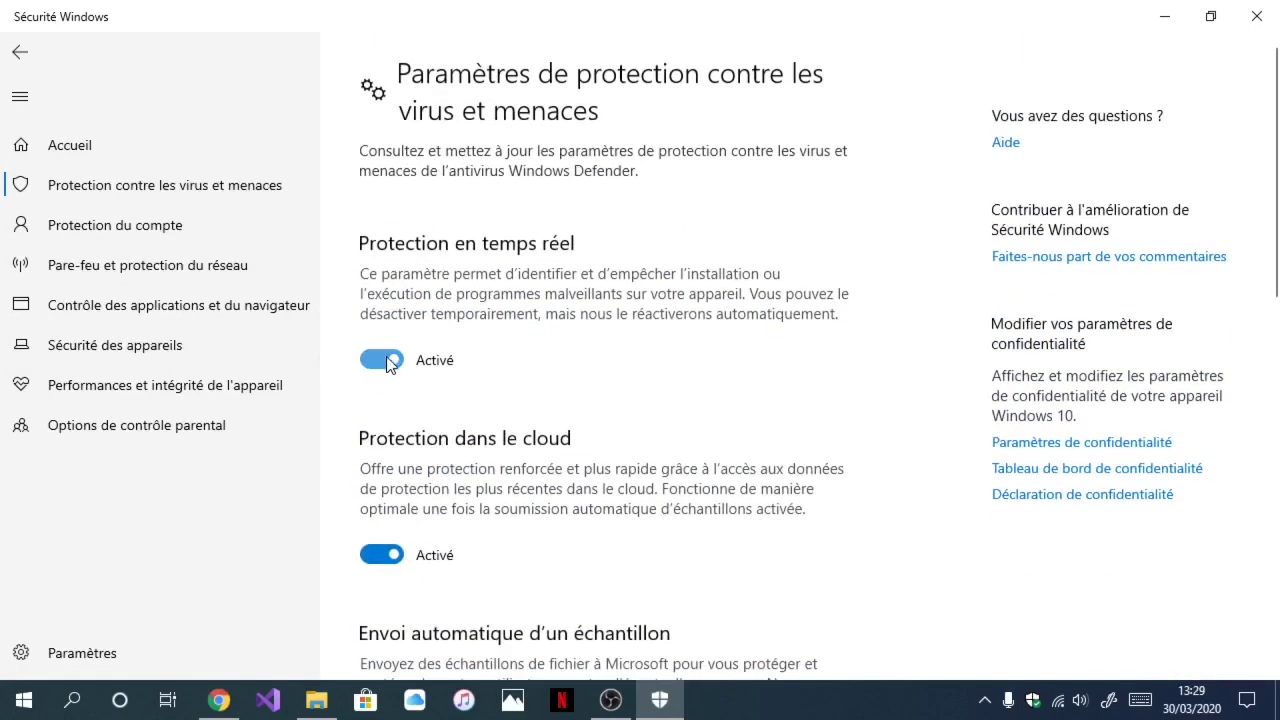
click(1258, 16)
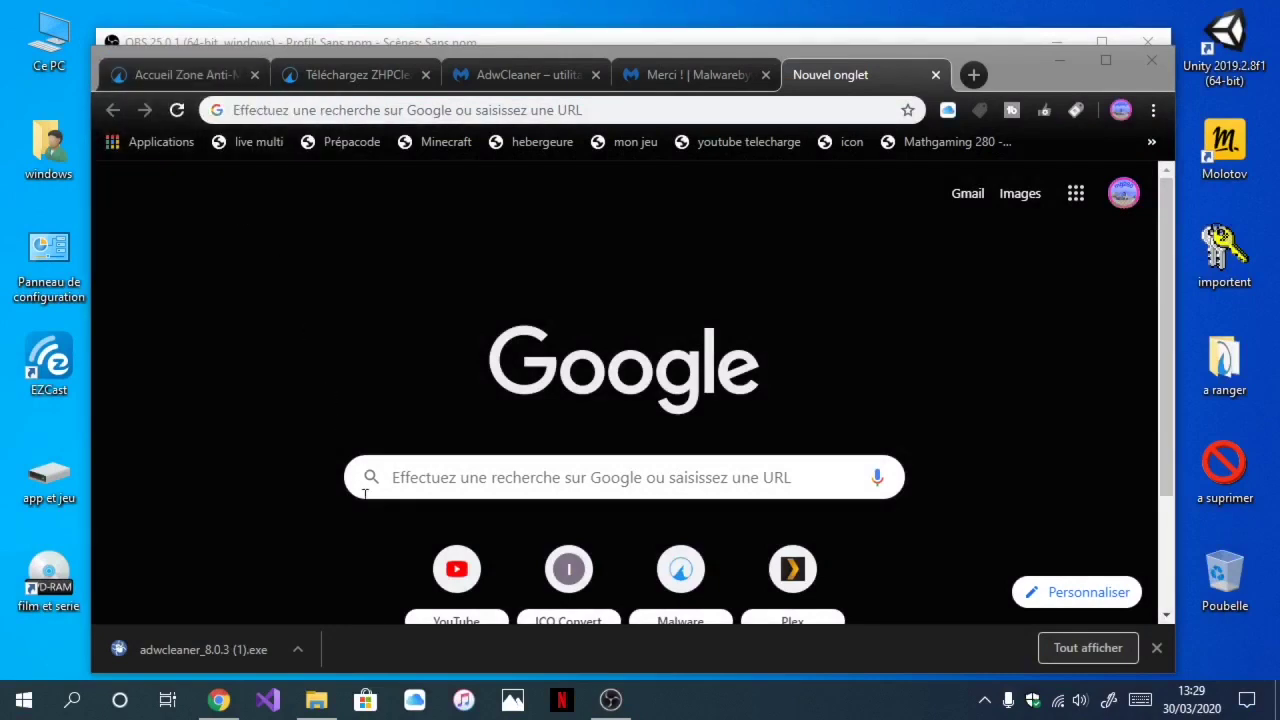
click(405, 476)
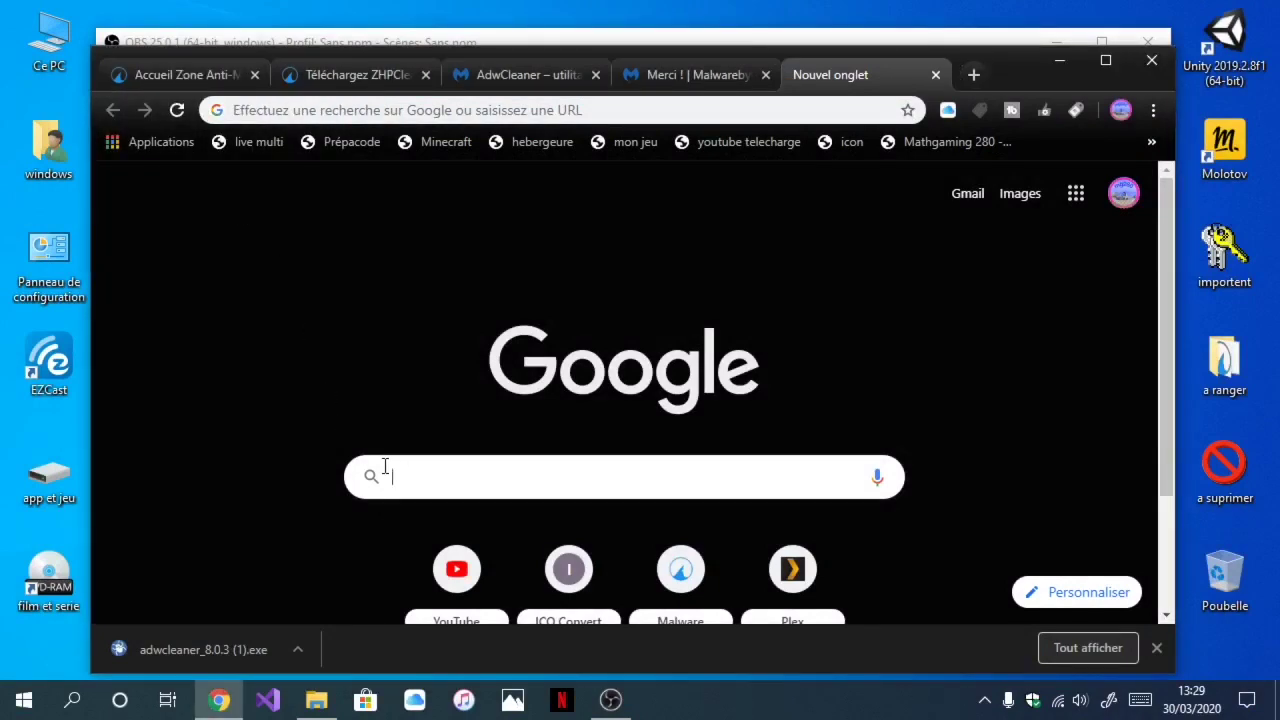
text(e)
key(BackSpace)
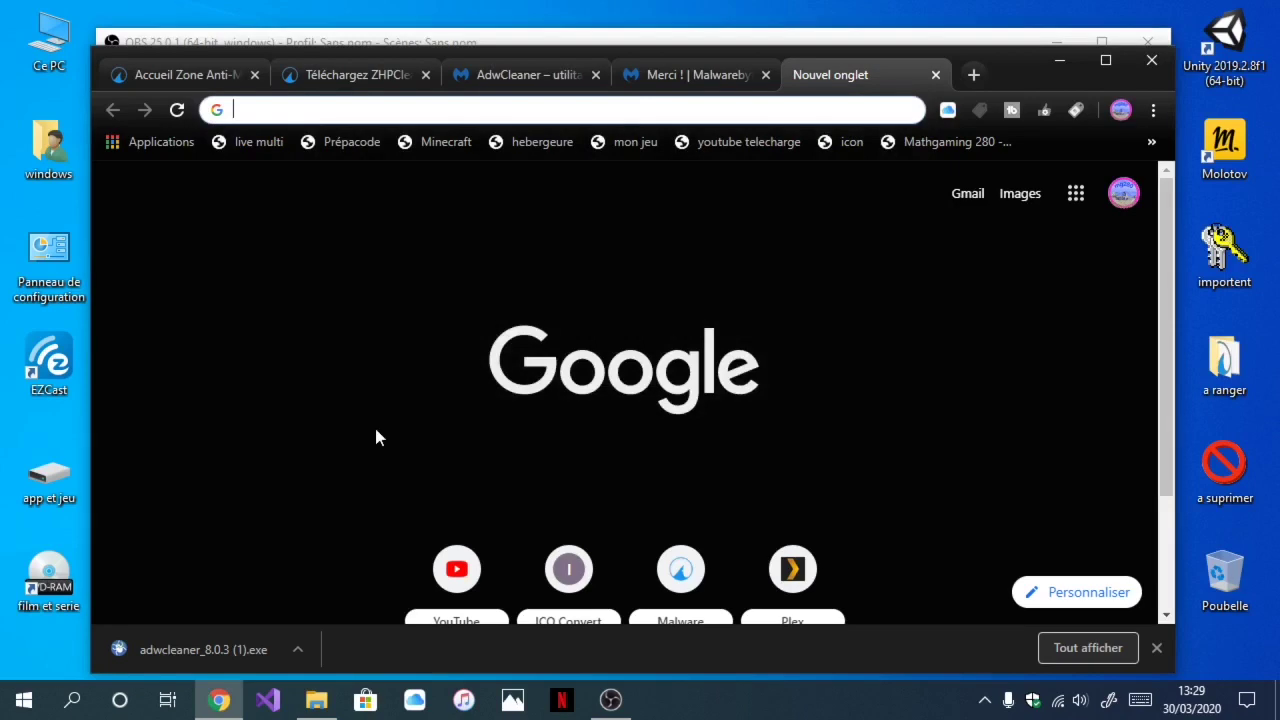
Step: Examine the ZHPCleaner download page and find its download link
click(183, 62)
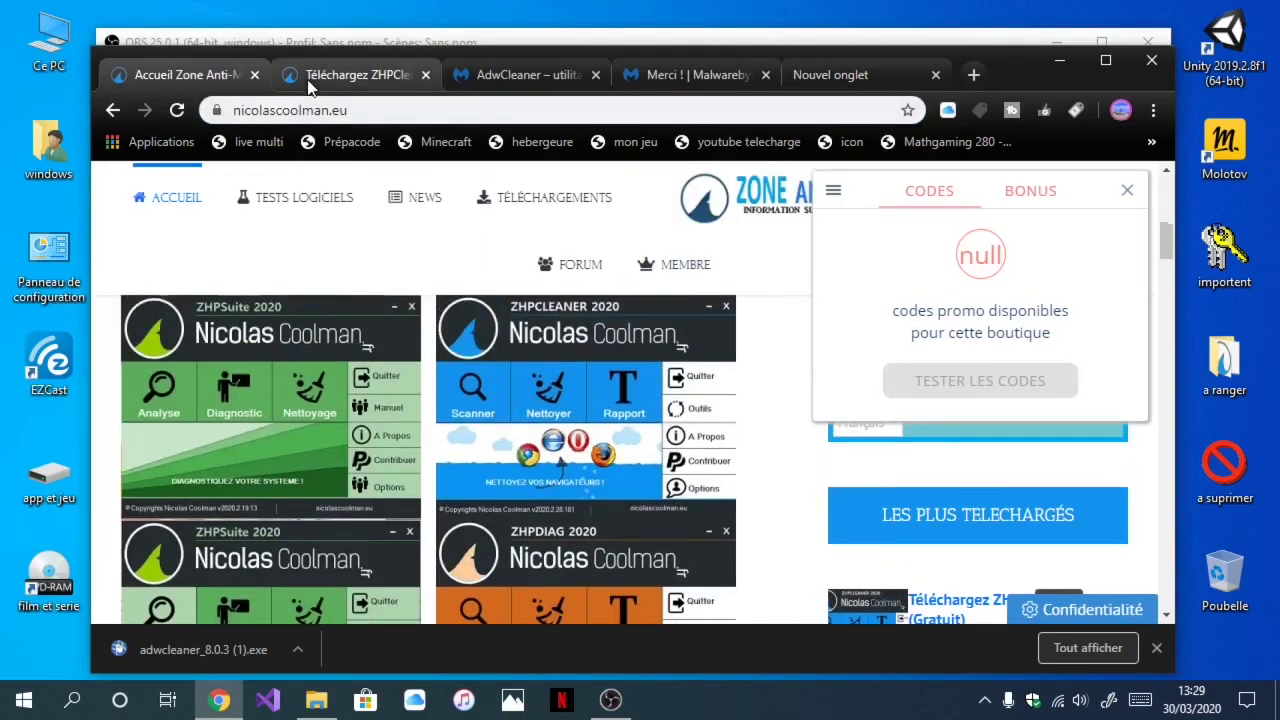
click(352, 74)
scroll(243, 297, up, 2)
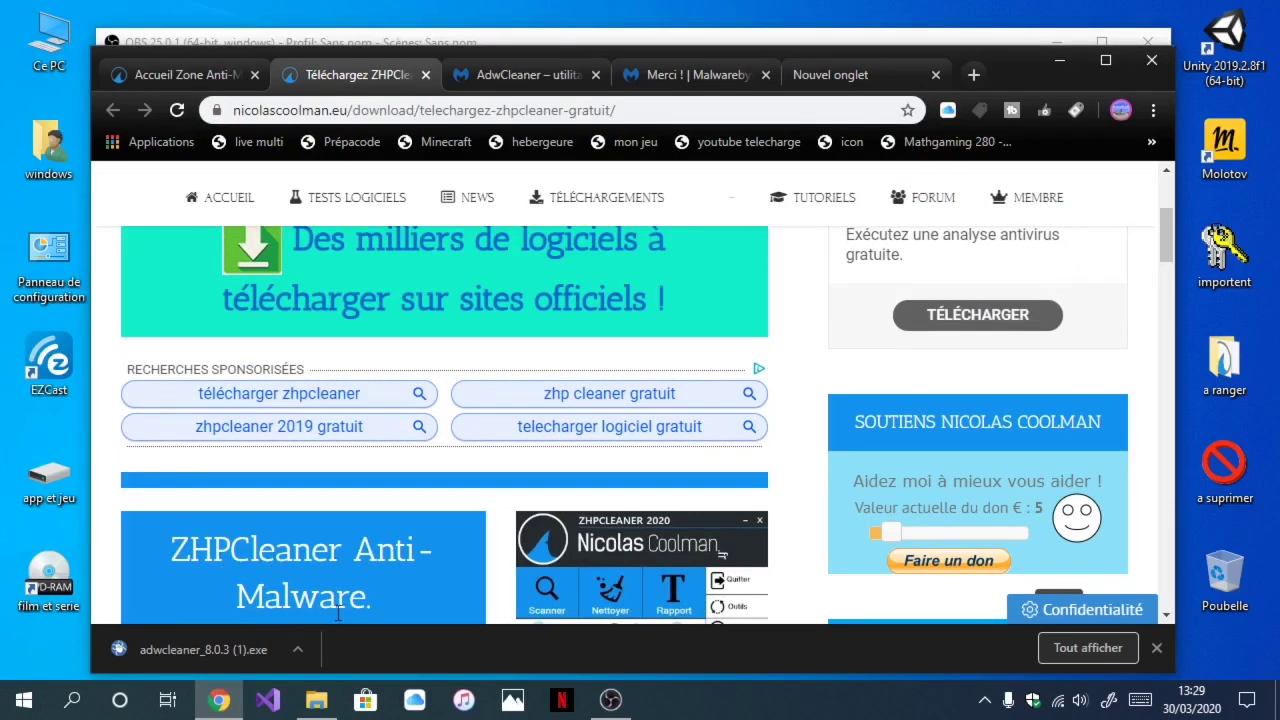
scroll(420, 470, down, 2)
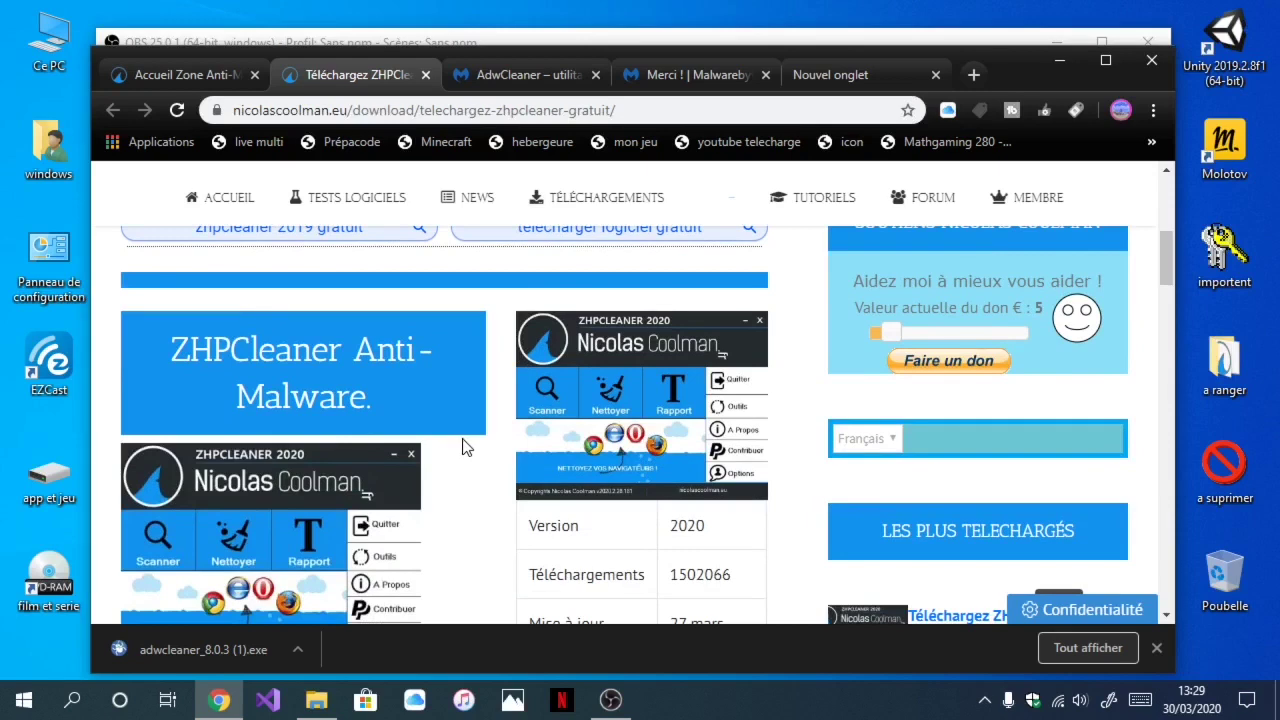
scroll(463, 430, down, 4)
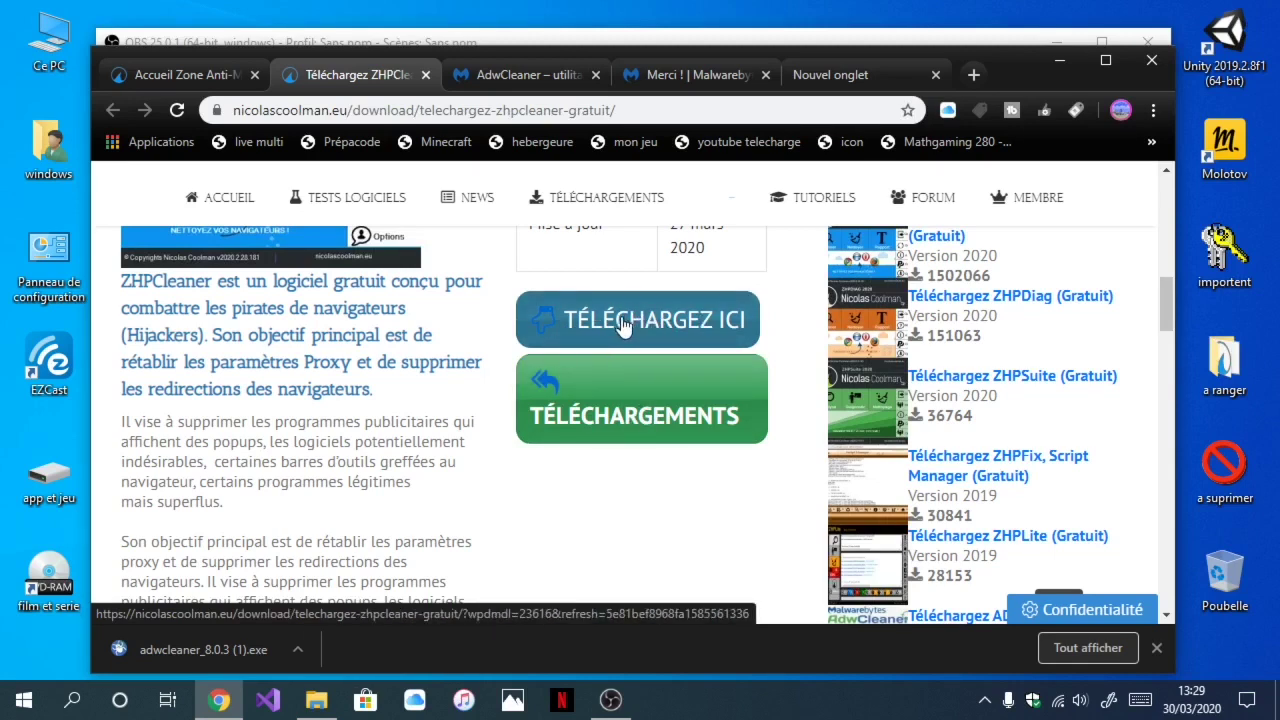
Step: View the AdwCleaner page and the Malwarebytes download page, dismissing the bonus pop-up on the latter
click(540, 70)
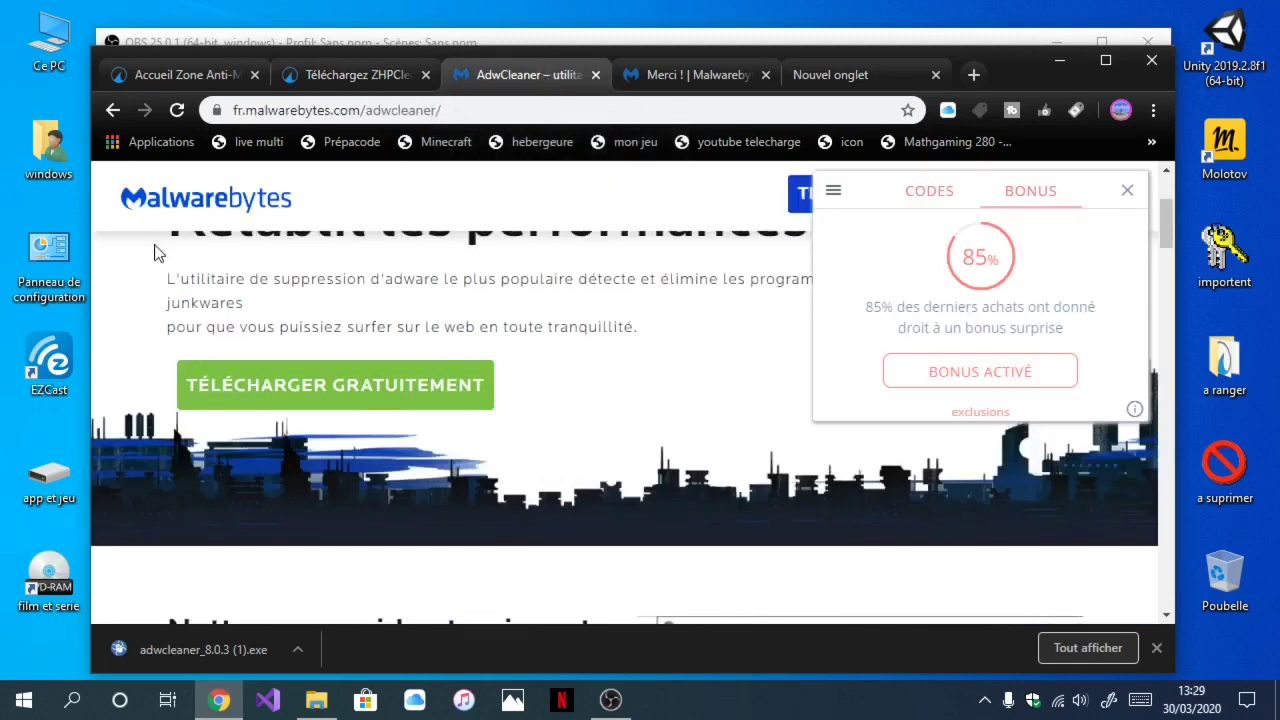
scroll(172, 232, up, 3)
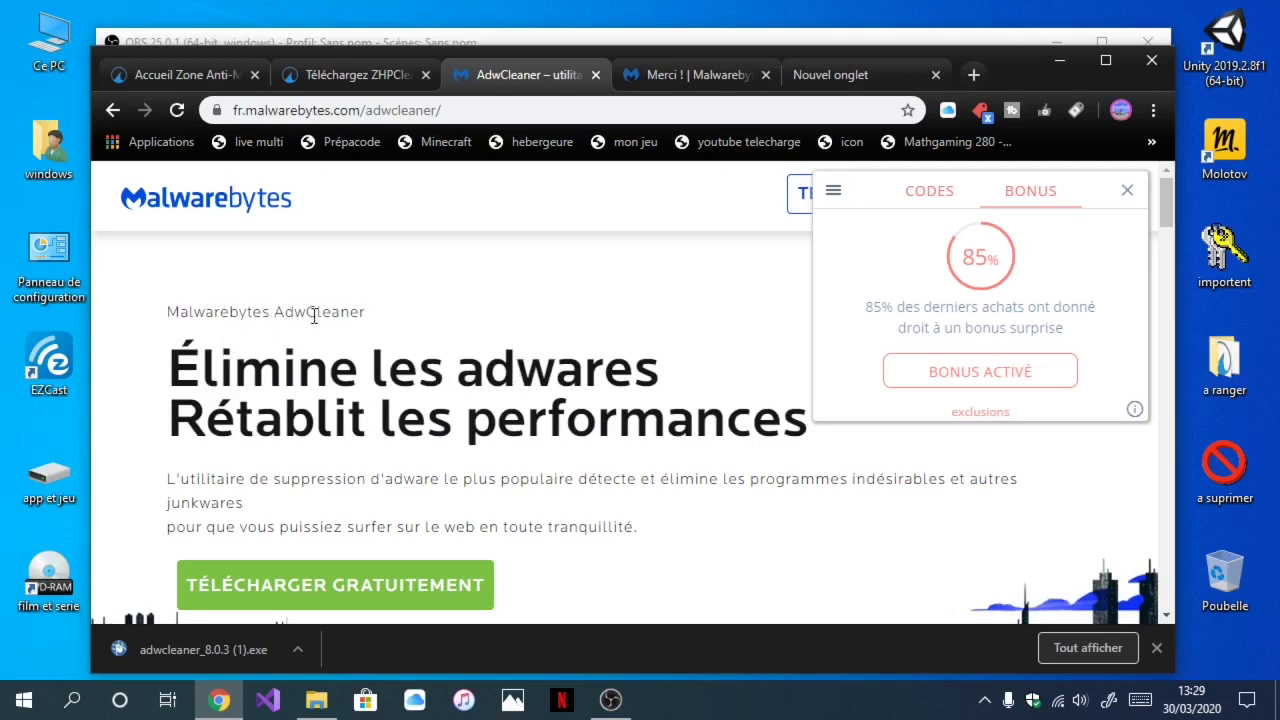
drag(278, 314, 350, 320)
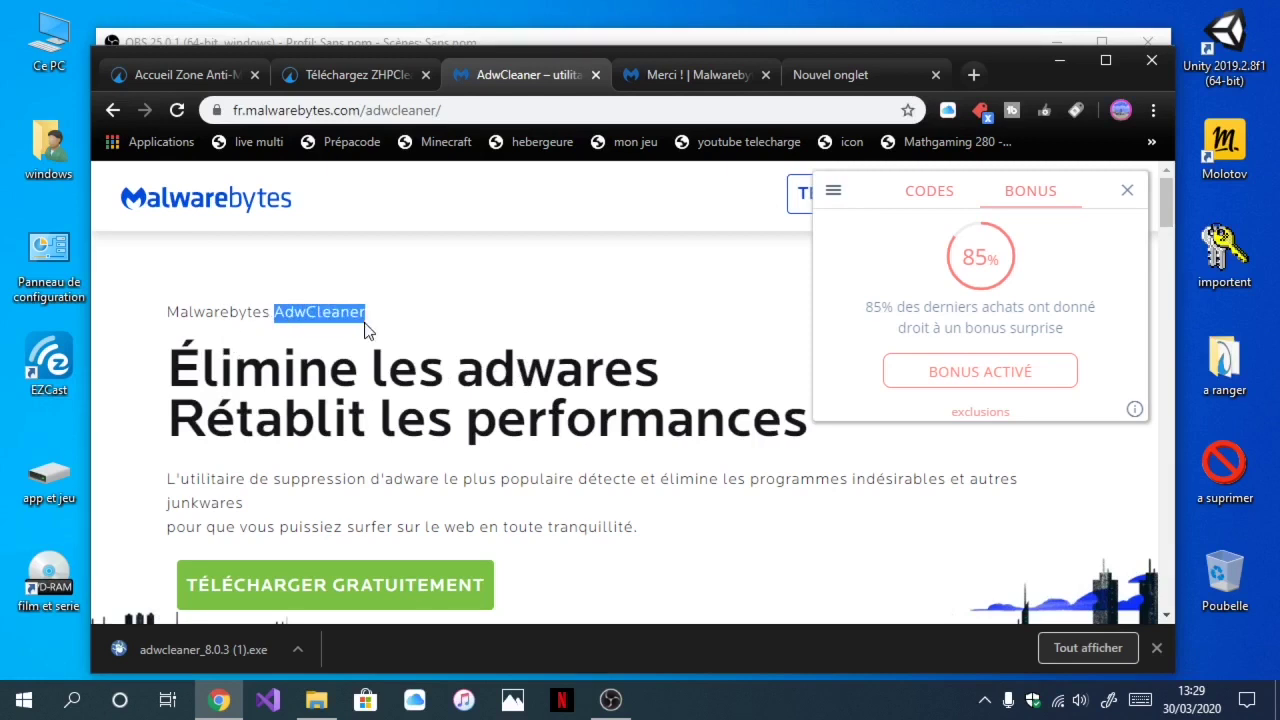
click(655, 75)
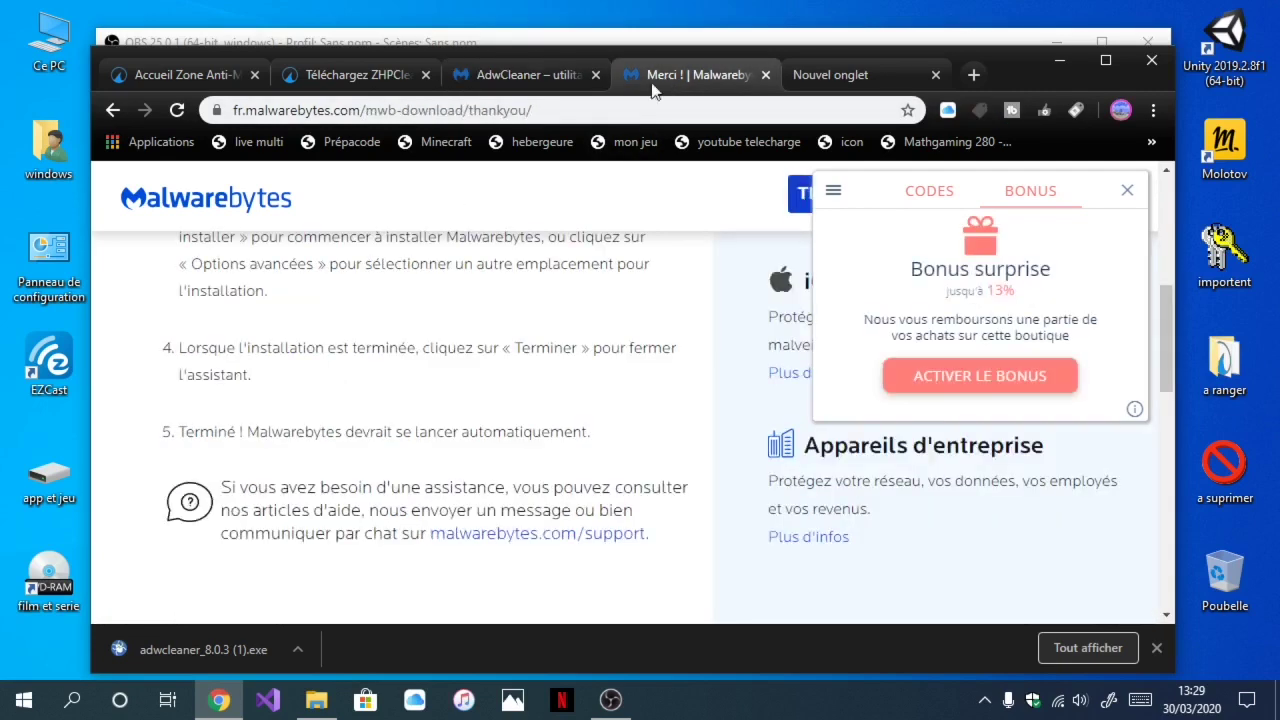
scroll(188, 340, up, 2)
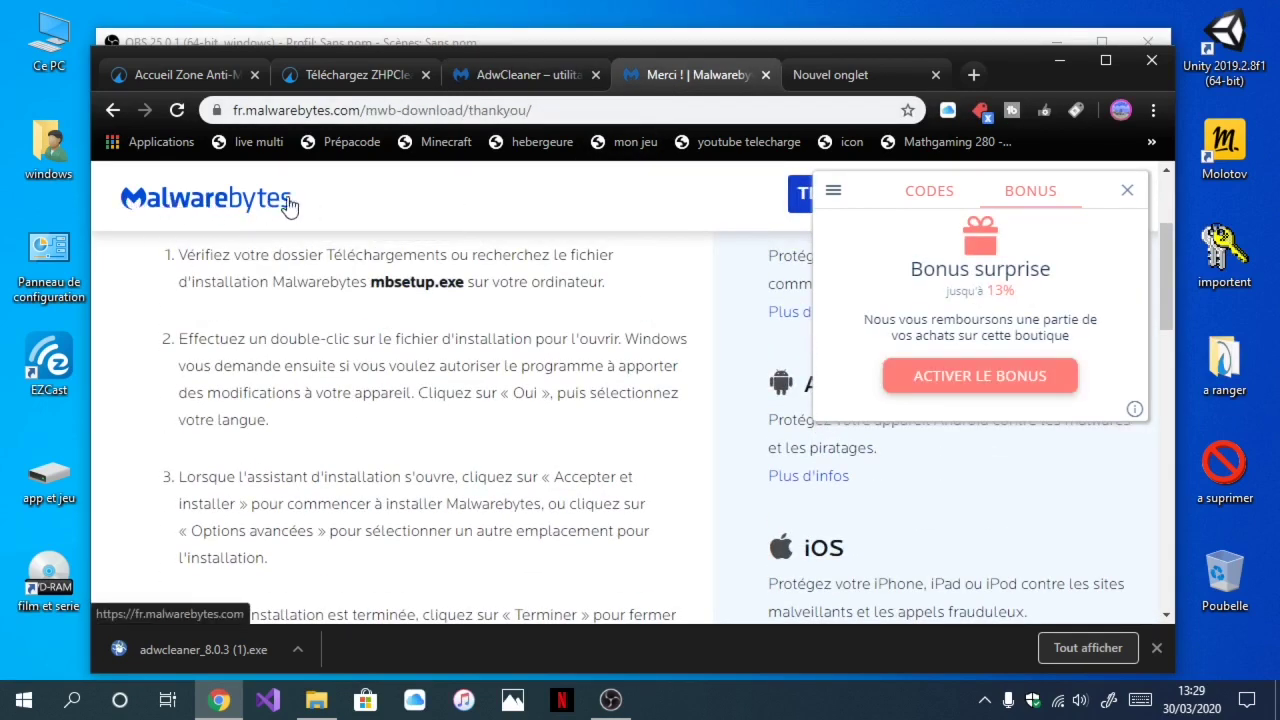
click(1127, 190)
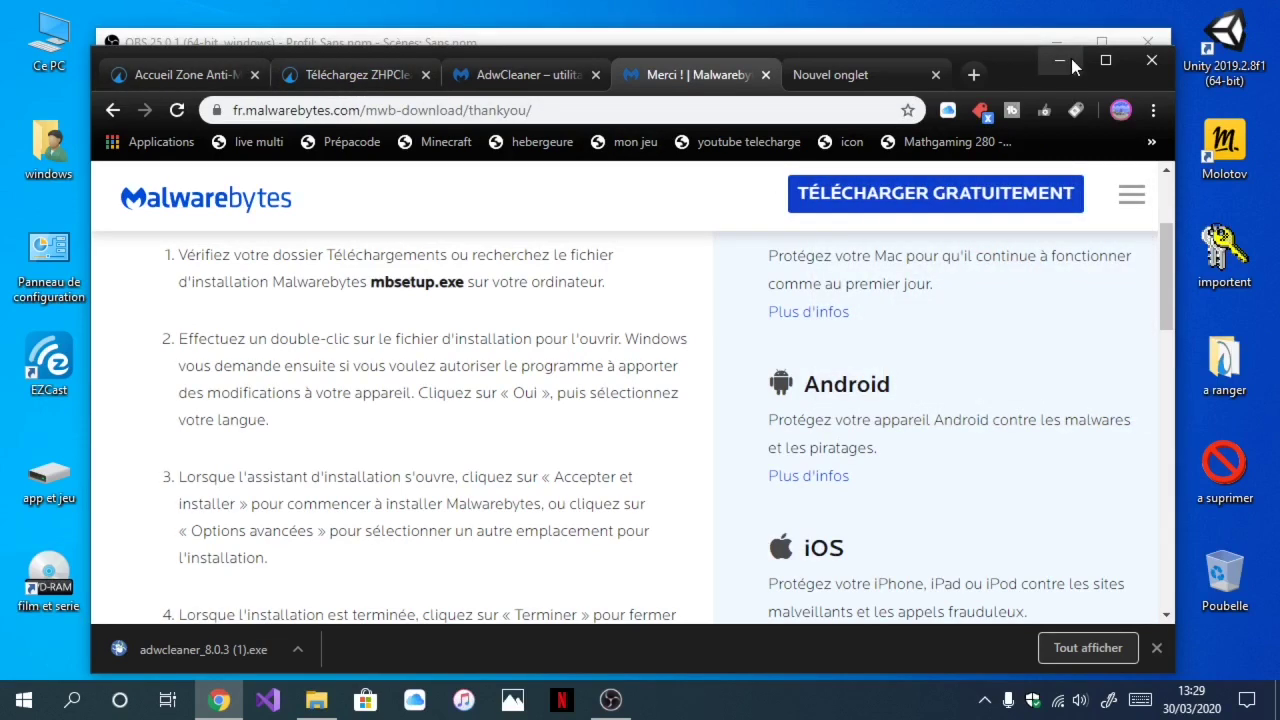
Step: Examine the free download offer on the AdwCleaner page and the Malwarebytes installation instructions
click(540, 75)
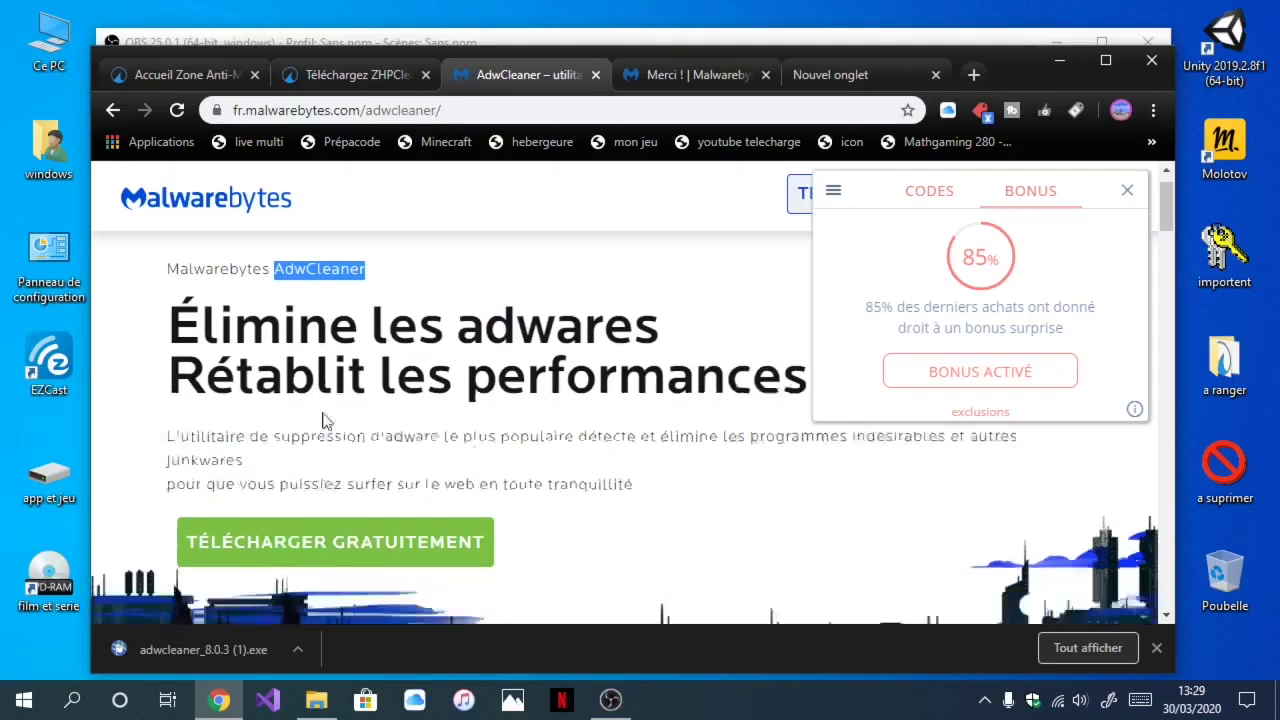
scroll(320, 400, down, 1)
scroll(290, 250, up, 2)
double_click(320, 313)
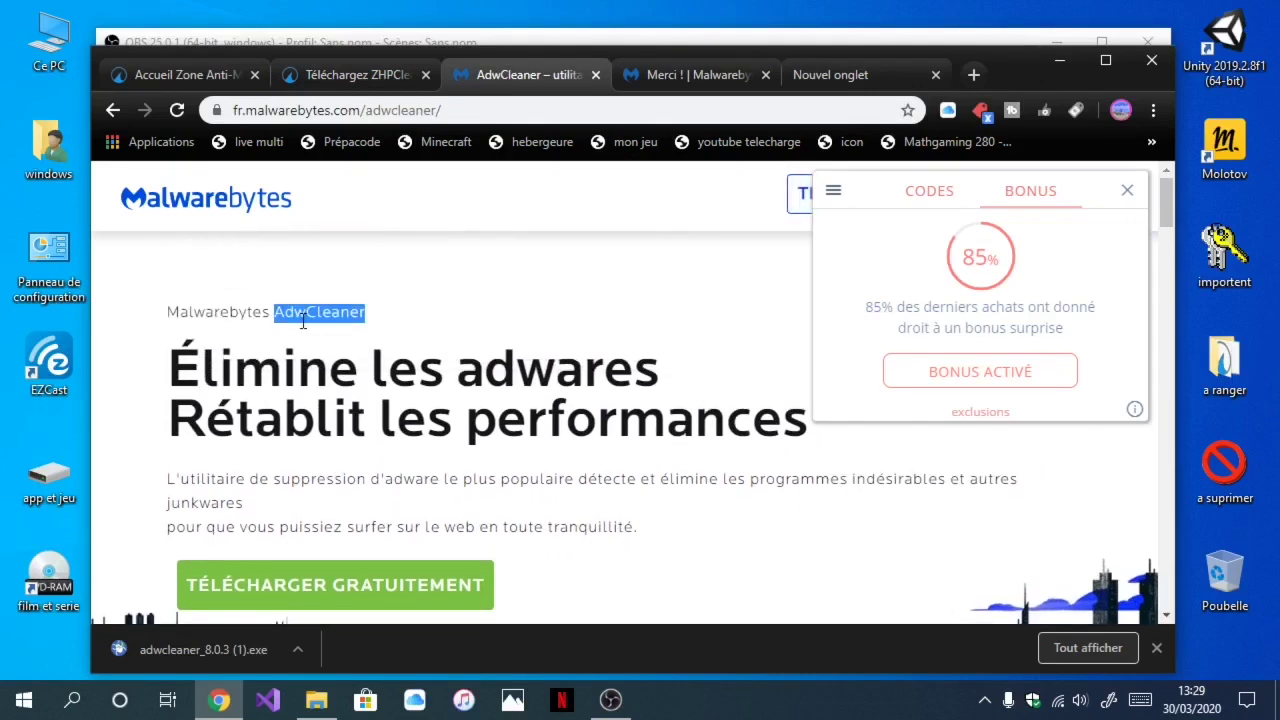
scroll(303, 320, down, 1)
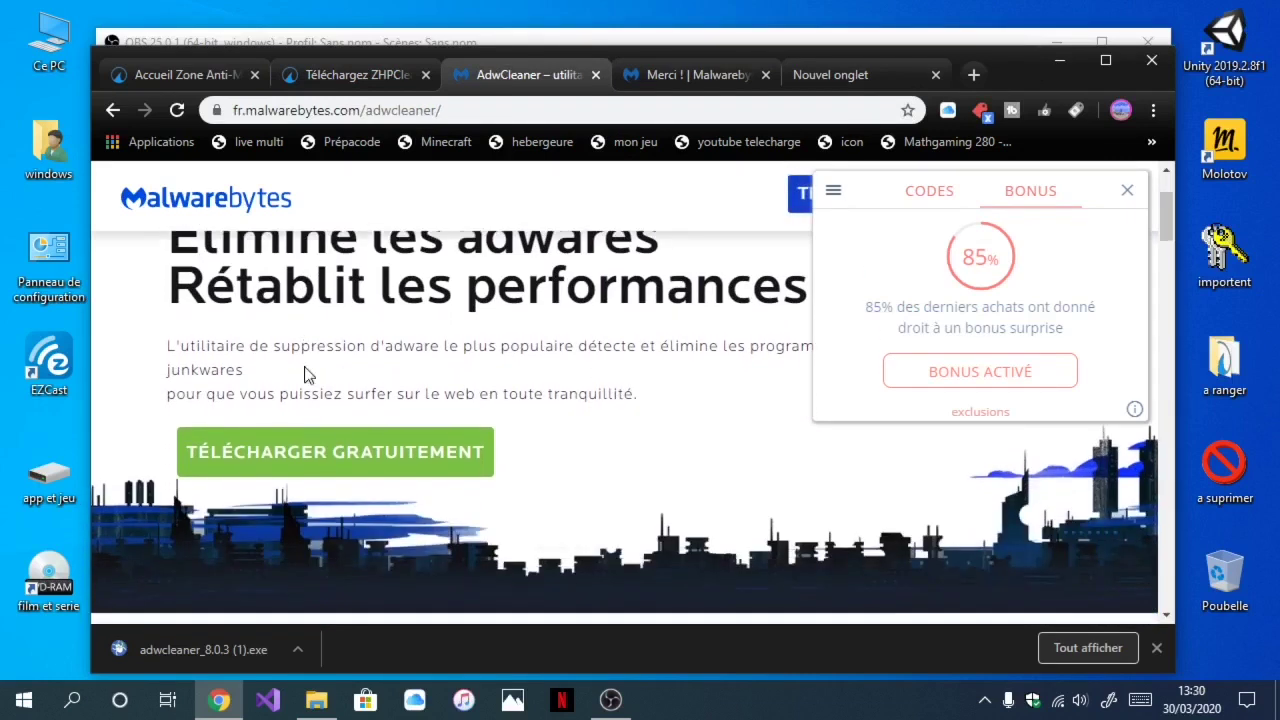
click(334, 460)
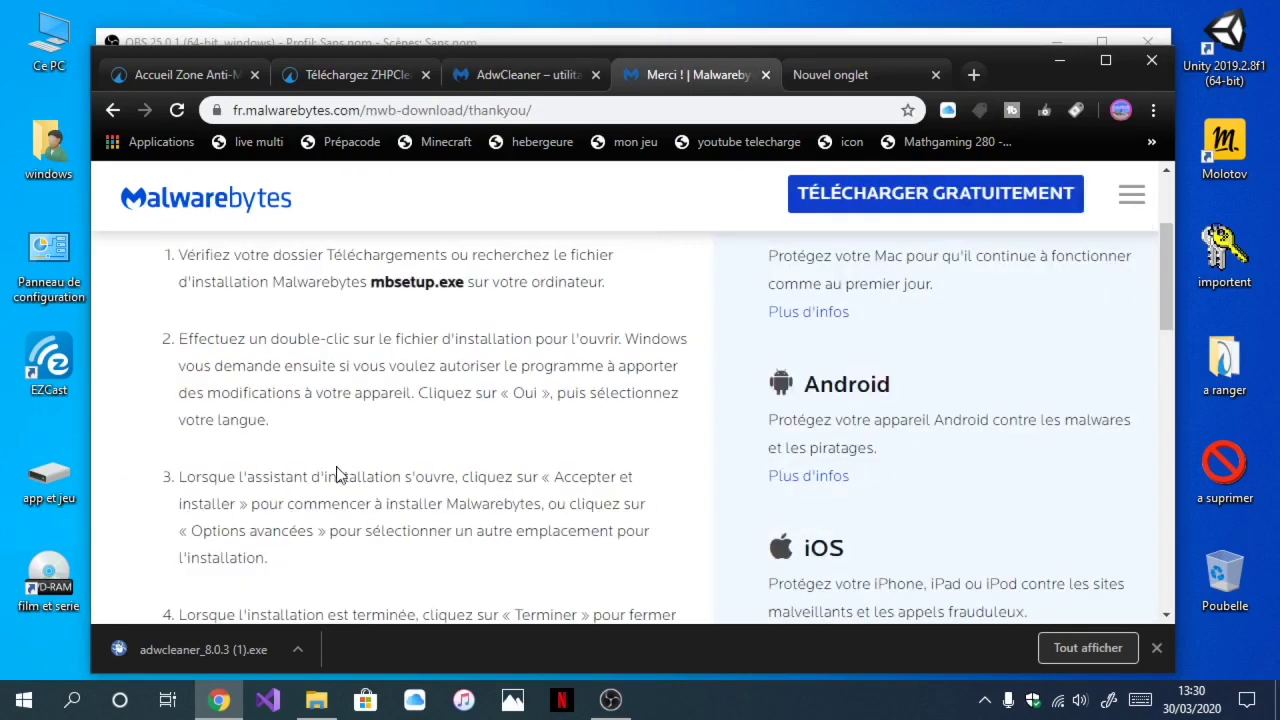
scroll(450, 440, down, 1)
scroll(357, 343, up, 3)
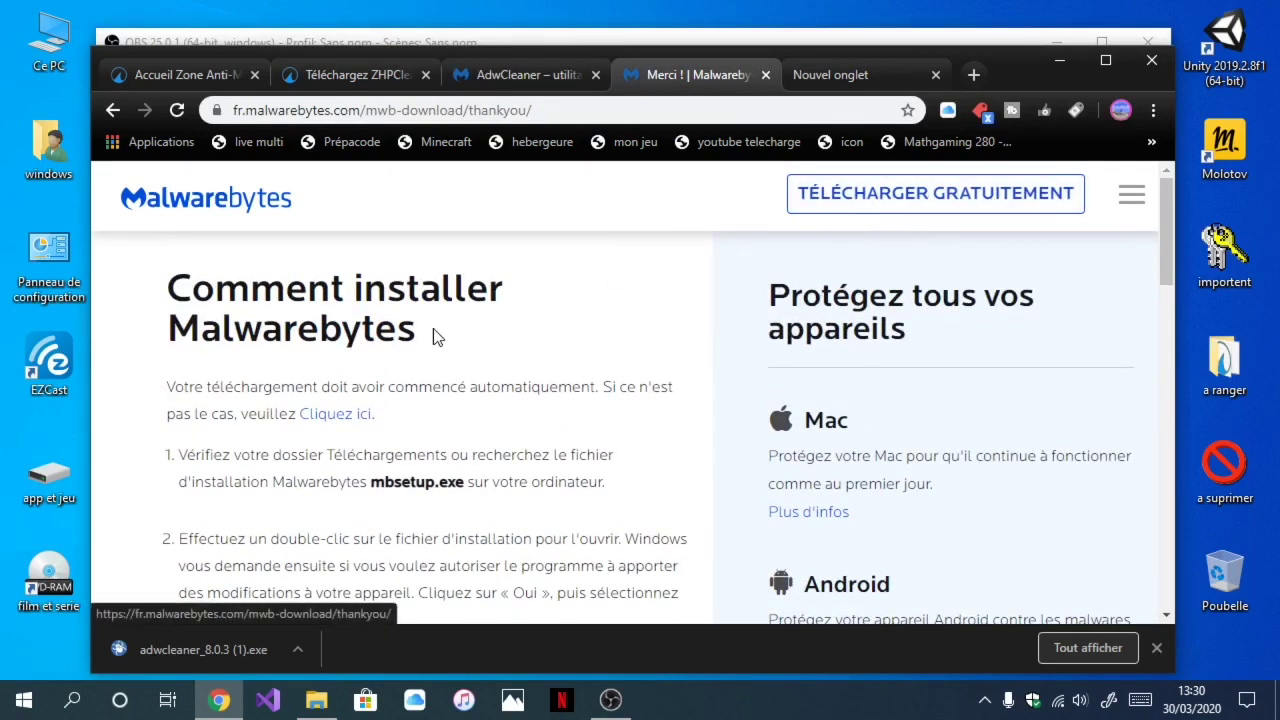
Step: Minimise the browser and launch ZHPCleaner.exe from the Téléchargements folder
click(1059, 61)
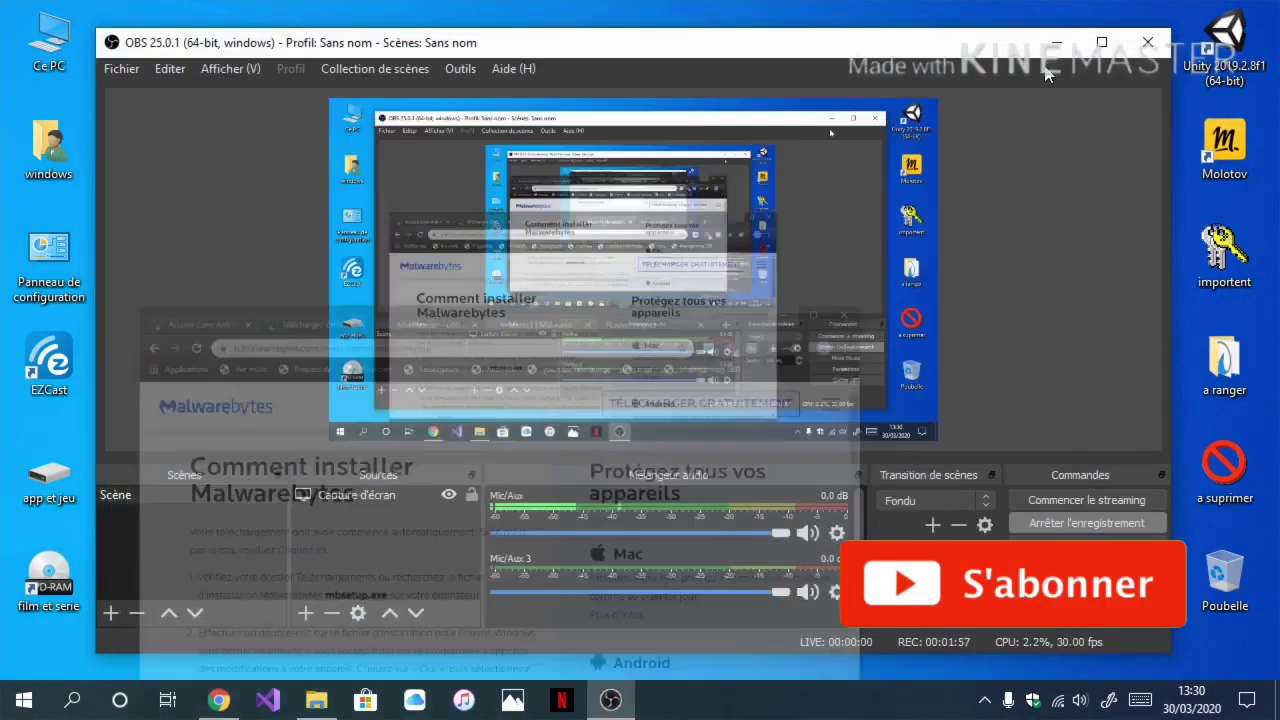
click(320, 701)
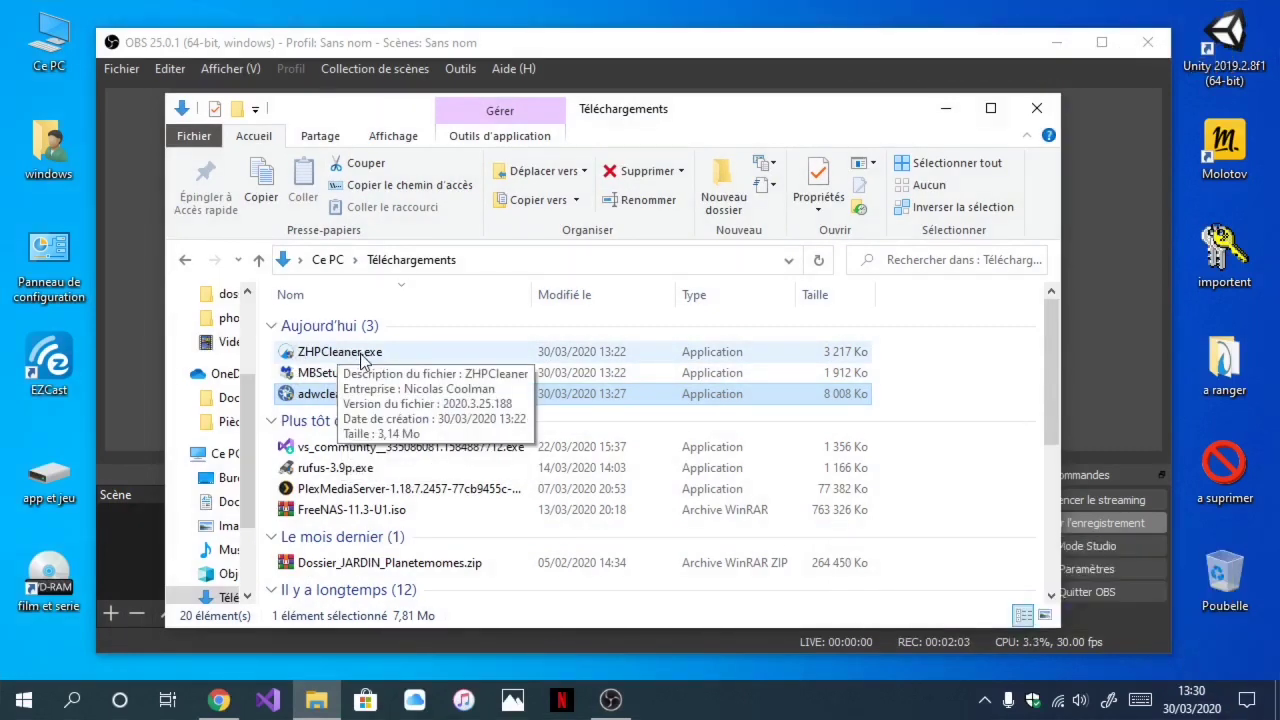
double_click(340, 352)
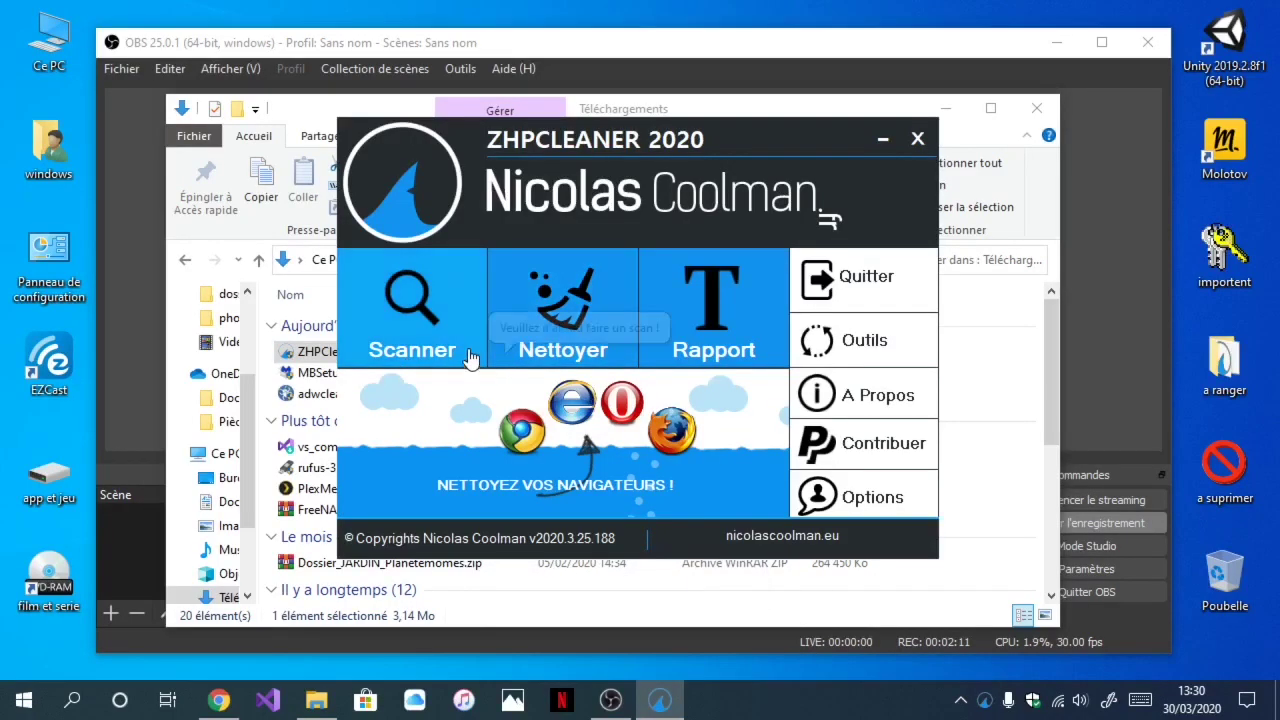
Step: Review ZHPCleaner's options and run a scan, allowing it to close Google Chrome
click(836, 510)
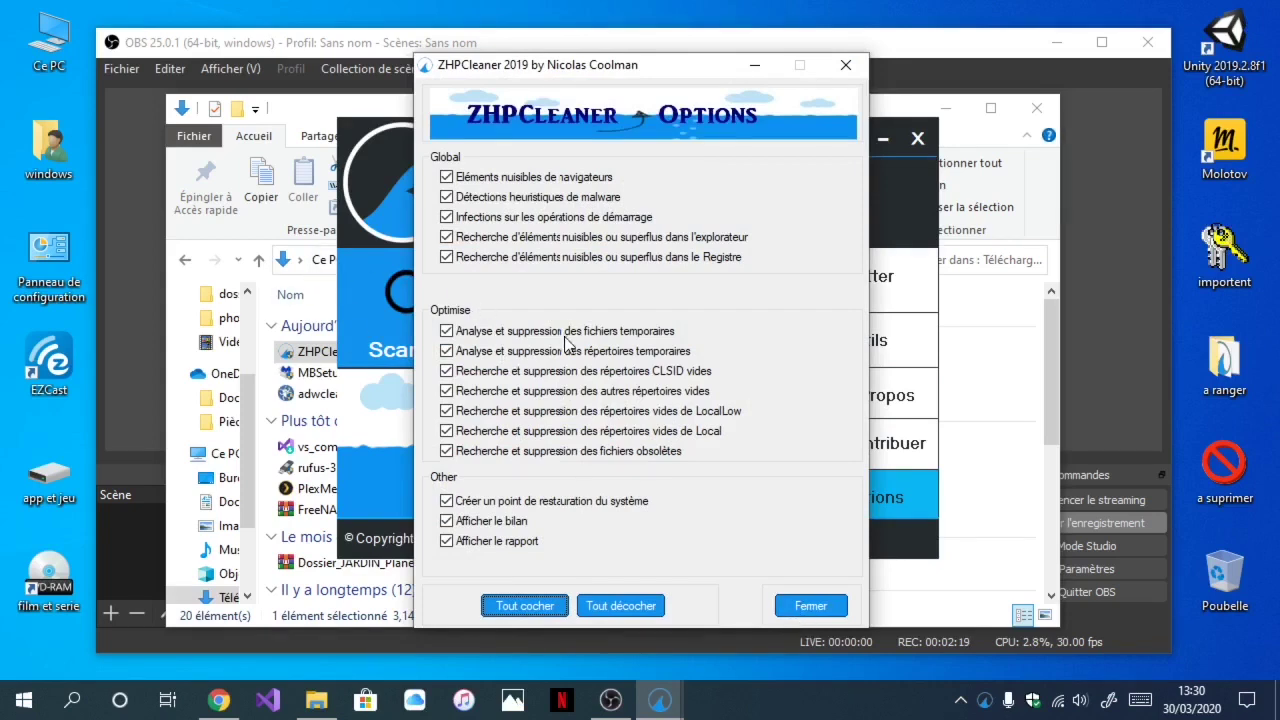
click(808, 618)
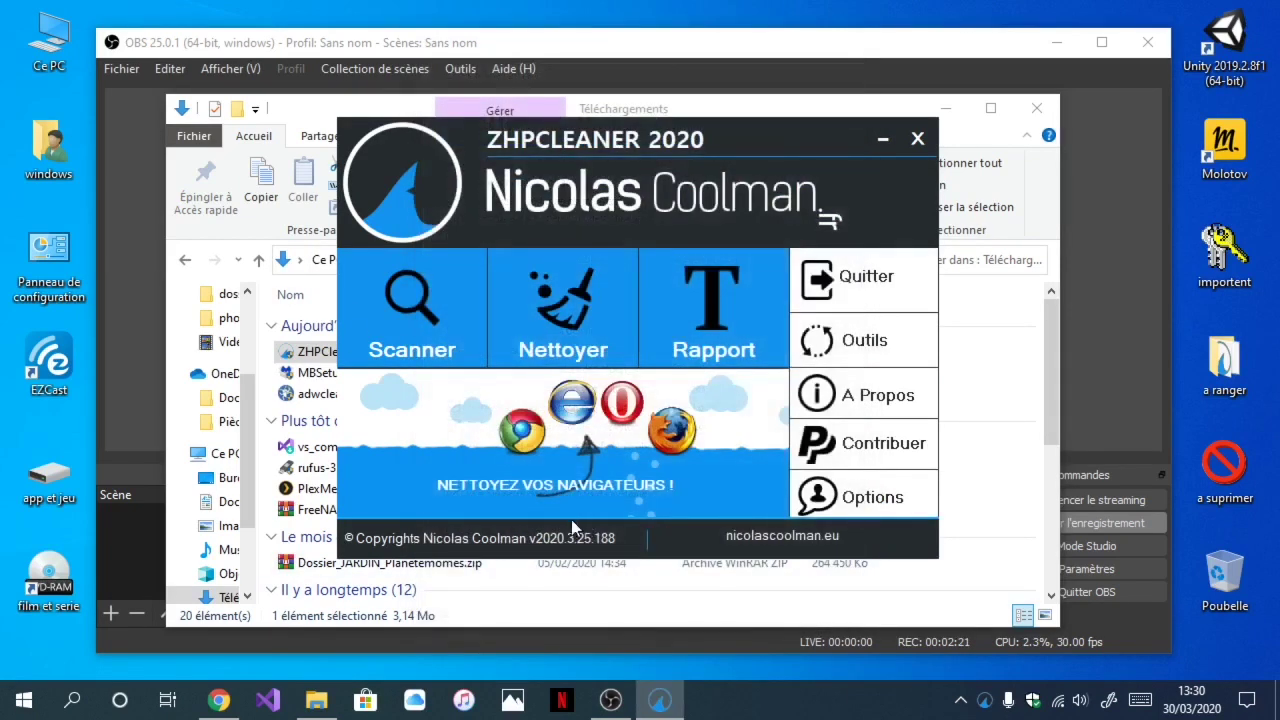
click(427, 322)
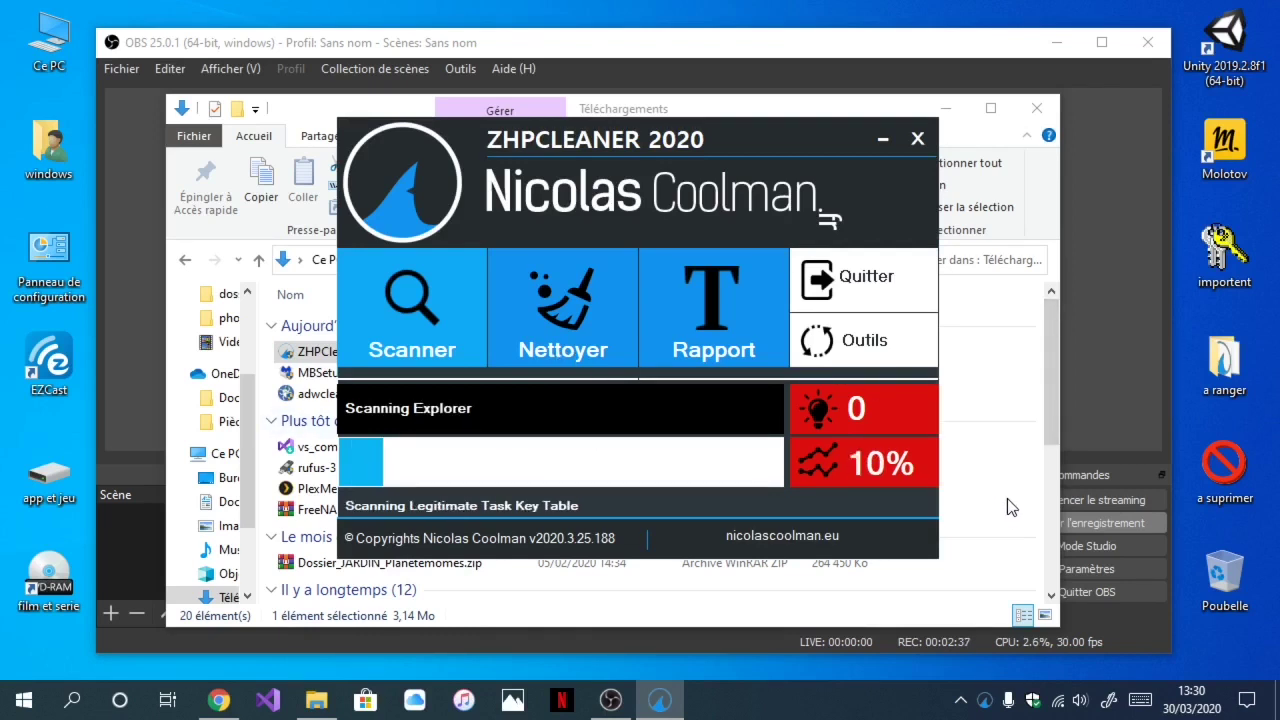
click(1031, 698)
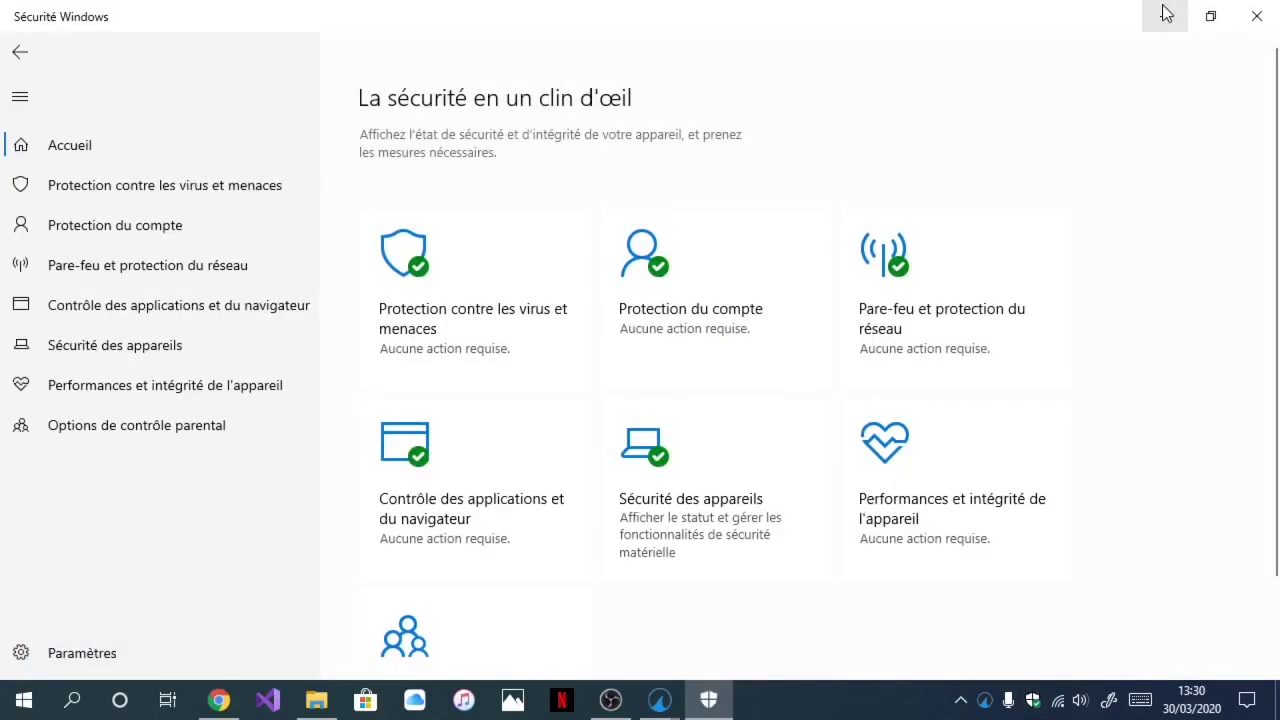
click(1164, 16)
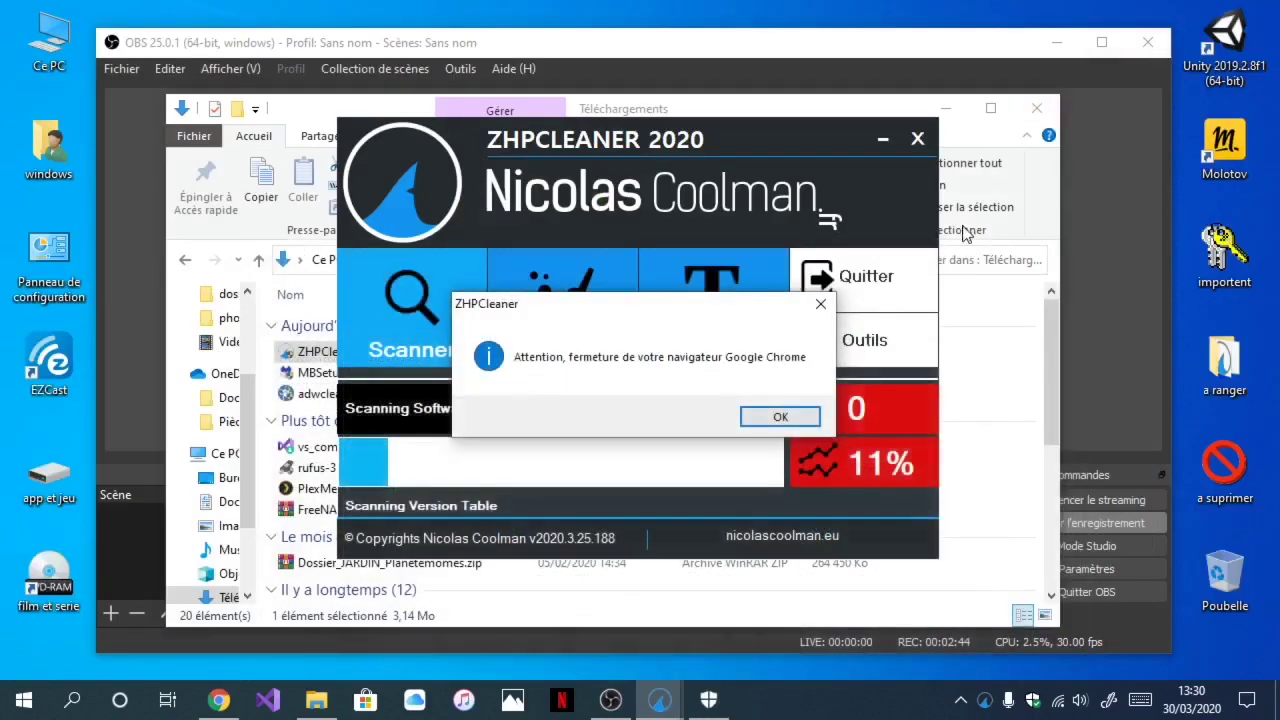
click(765, 416)
Step: View Windows Security's virus and threat scan options, select the full scan (Analyse complète), and close the window without starting it
click(1031, 698)
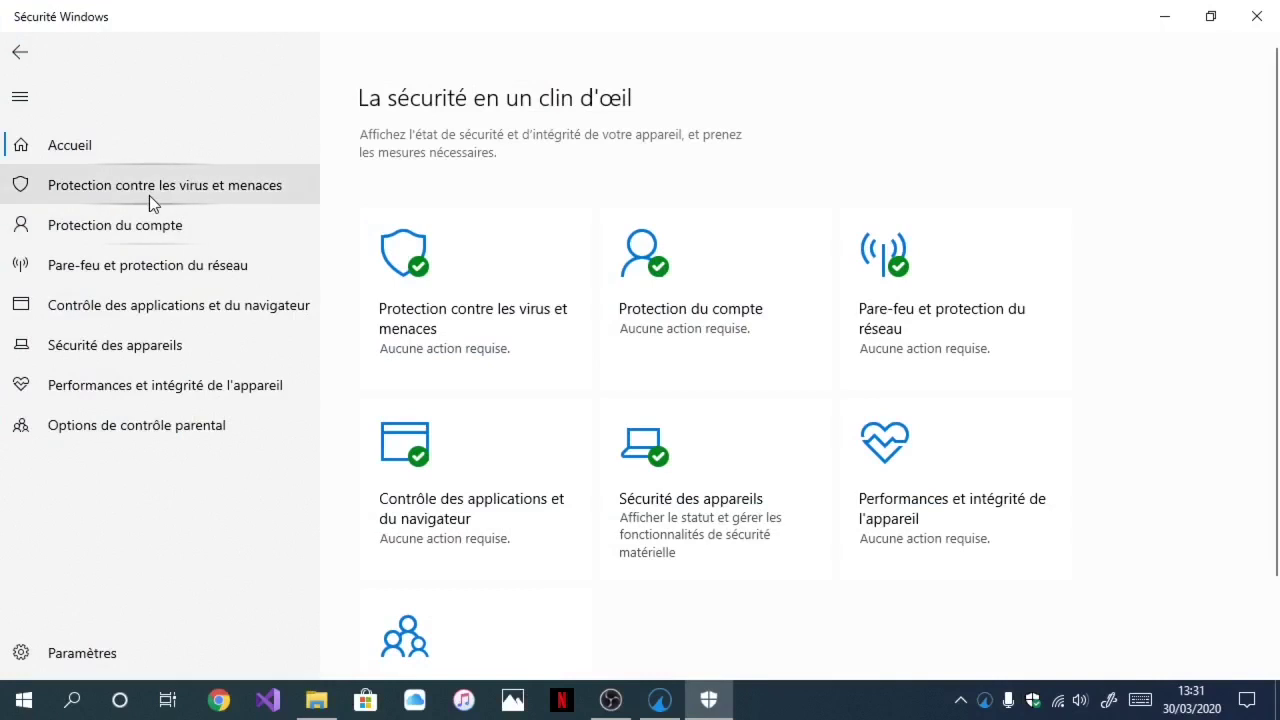
click(221, 193)
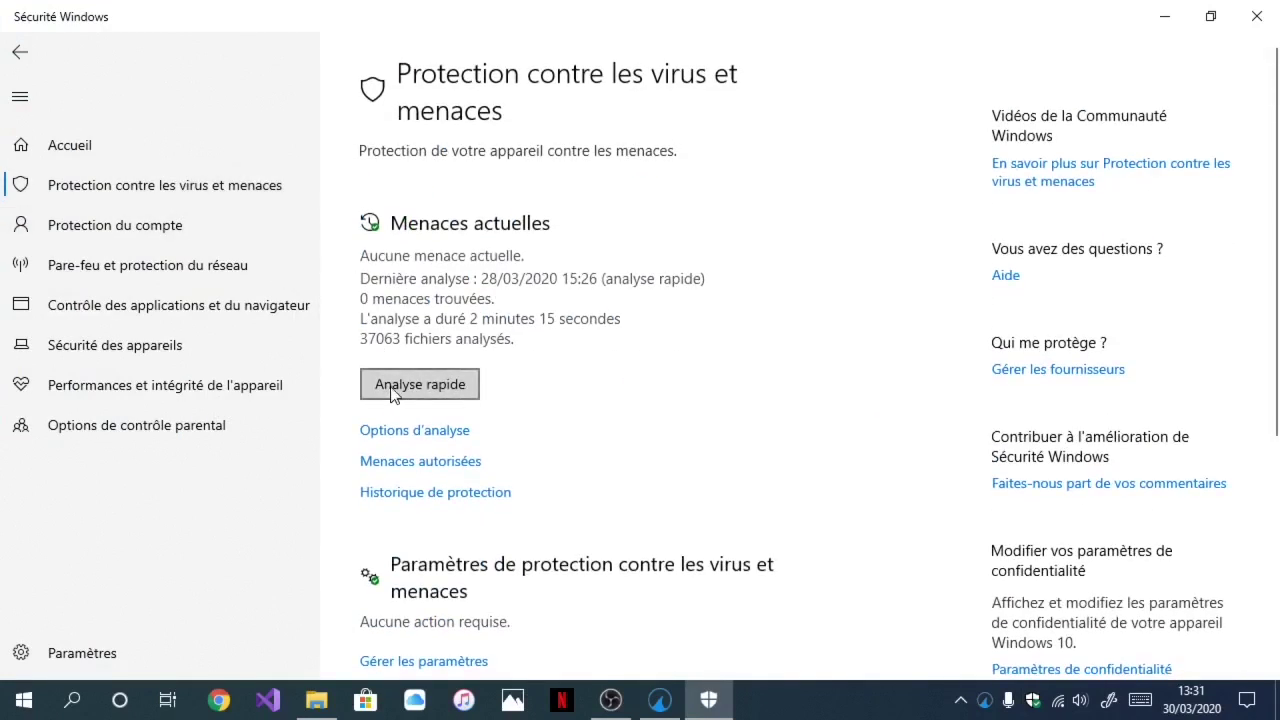
click(366, 431)
scroll(365, 430, down, 3)
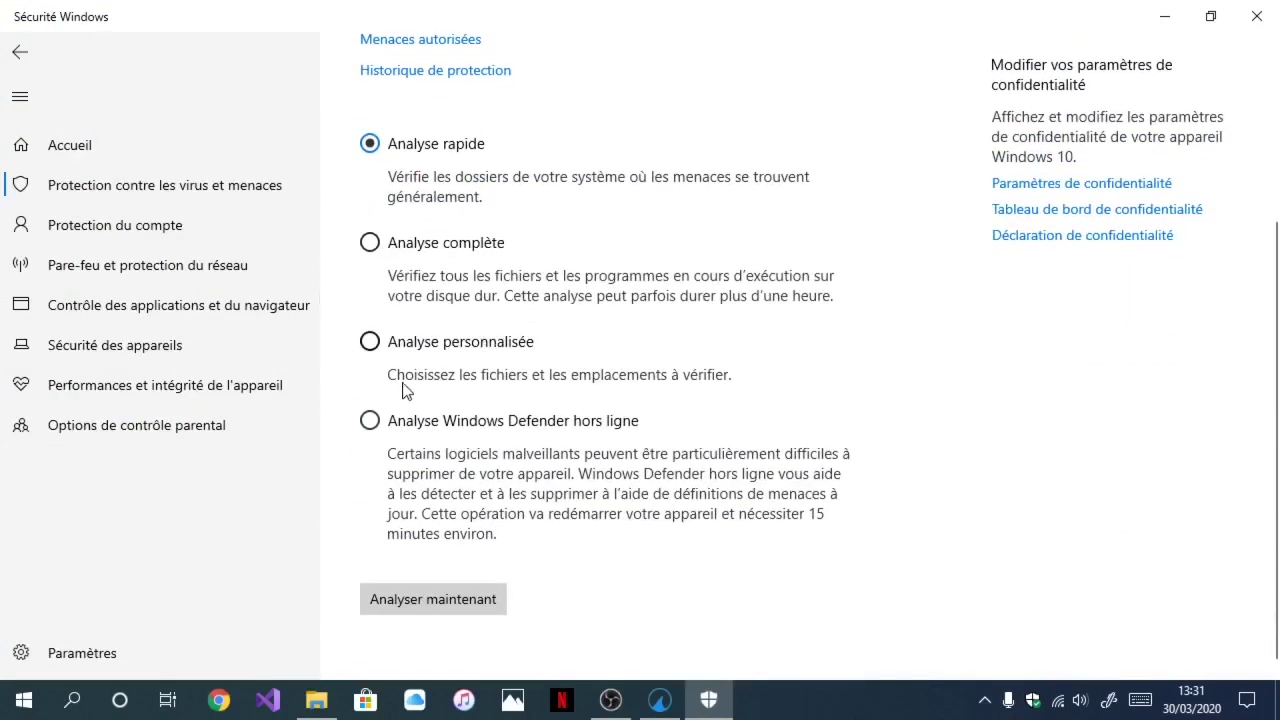
click(370, 243)
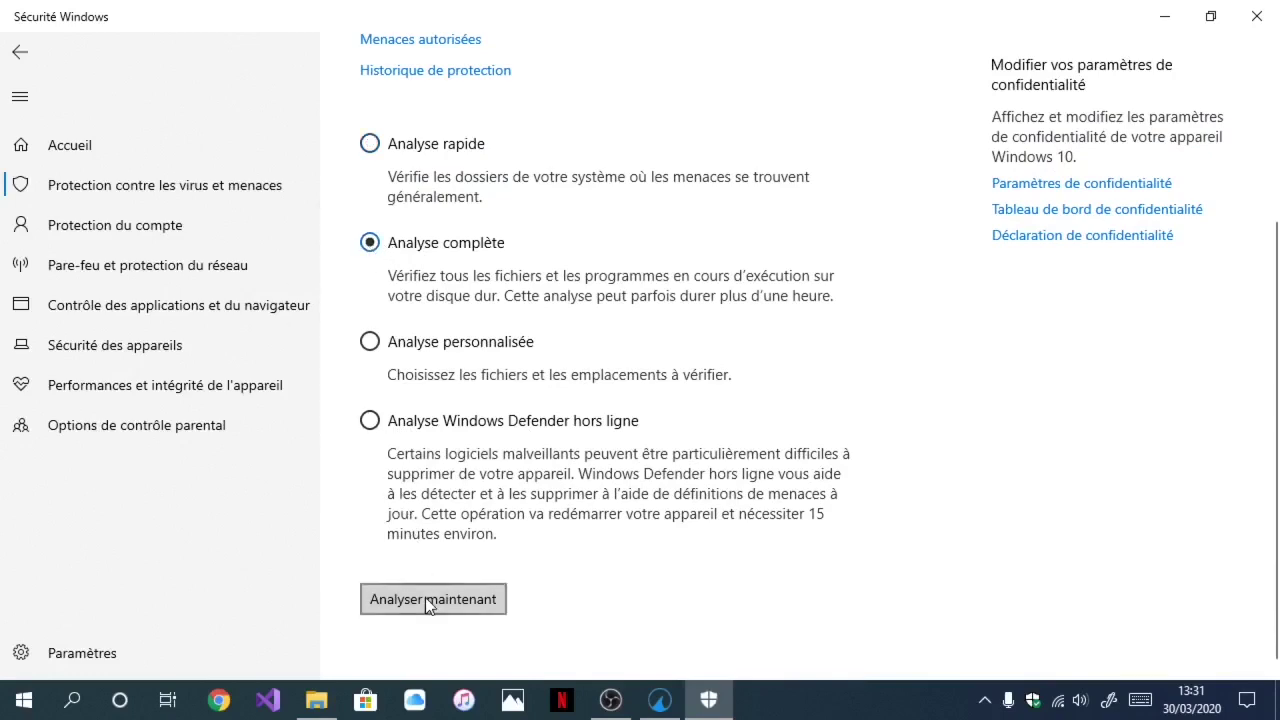
click(1256, 18)
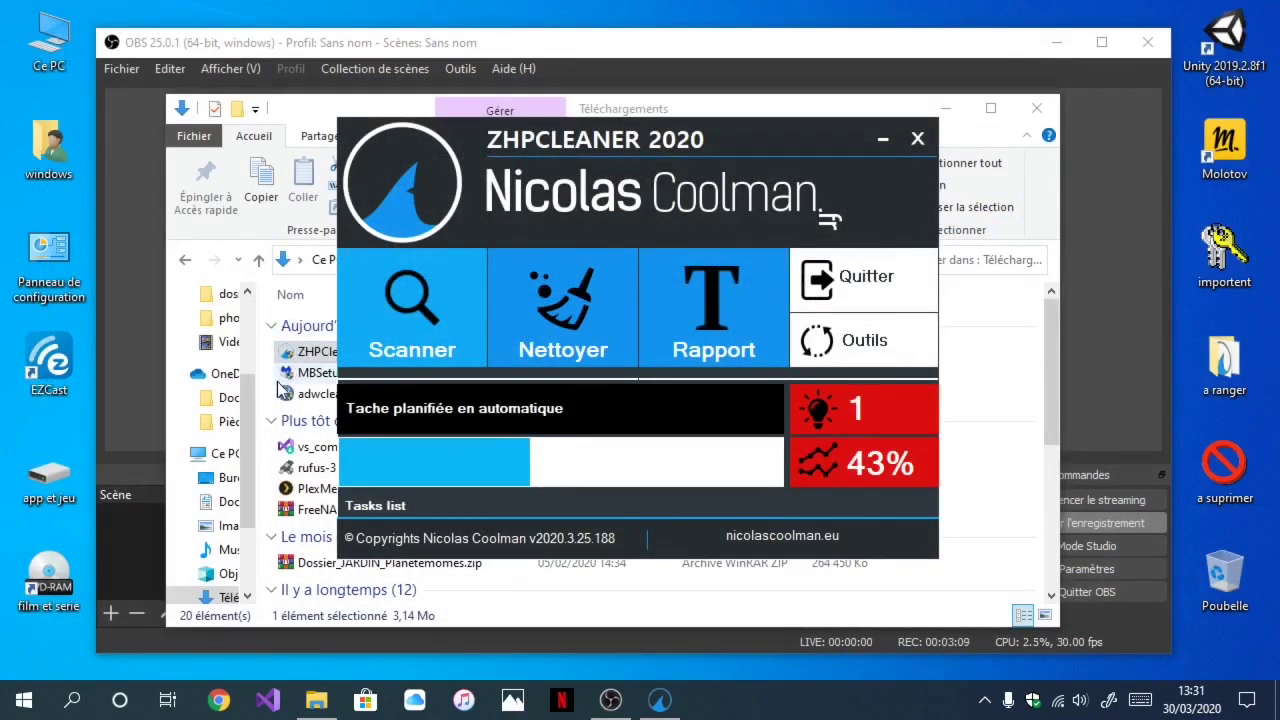
Step: Return to the Téléchargements folder, minimise OBS and launch adwcleaner_8.0.3 .exe
click(328, 410)
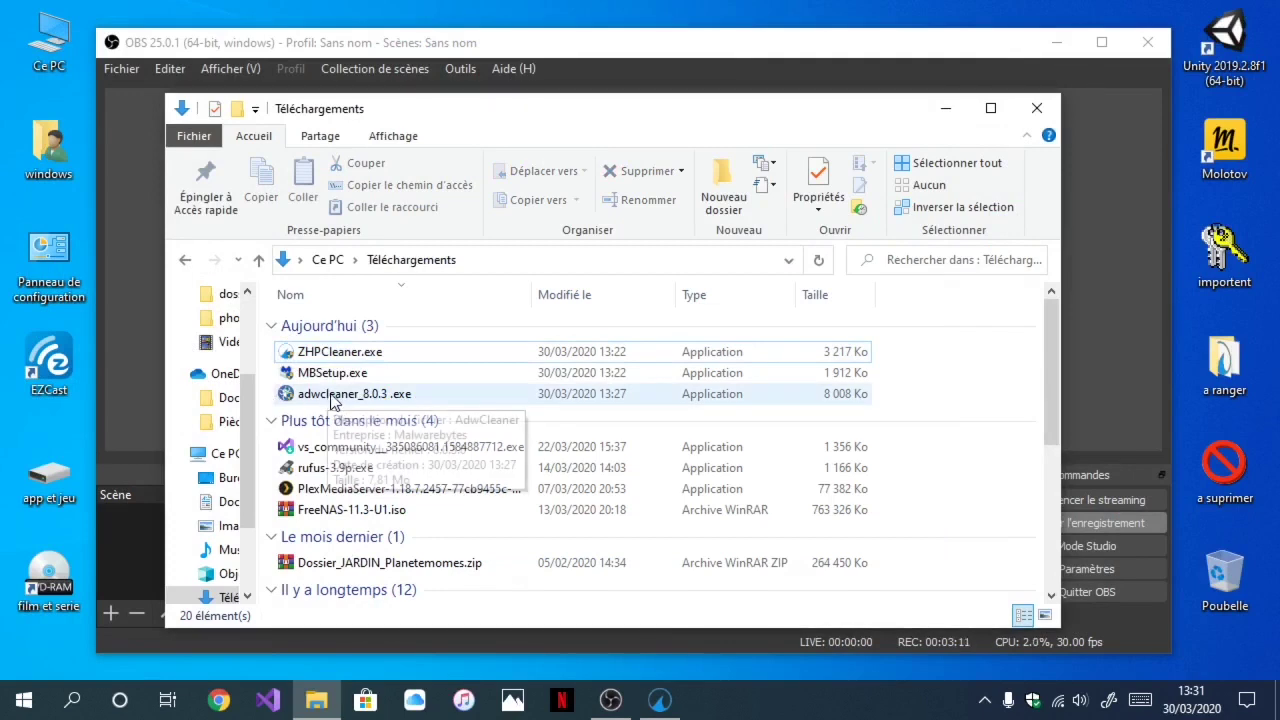
click(1056, 42)
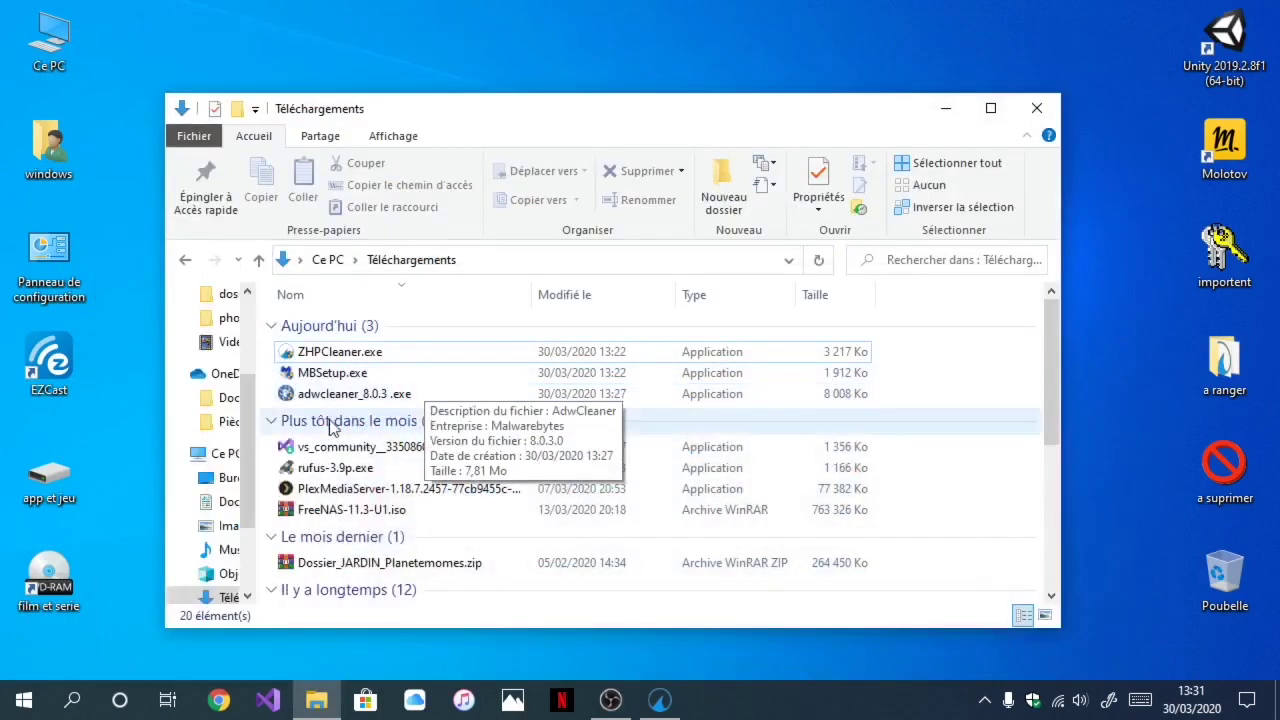
double_click(325, 395)
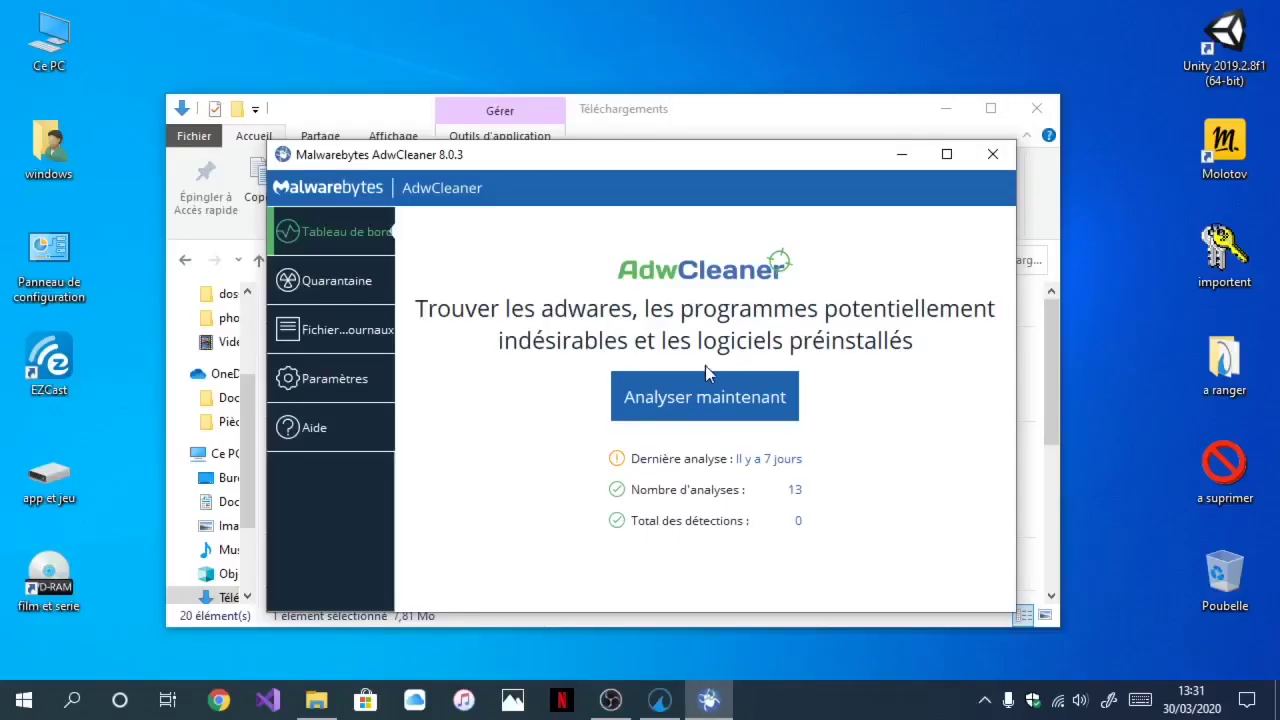
Step: Examine AdwCleaner's settings, covering the application options, the exclusions list and the about information
click(333, 378)
scroll(463, 449, down, 5)
scroll(463, 449, down, 3)
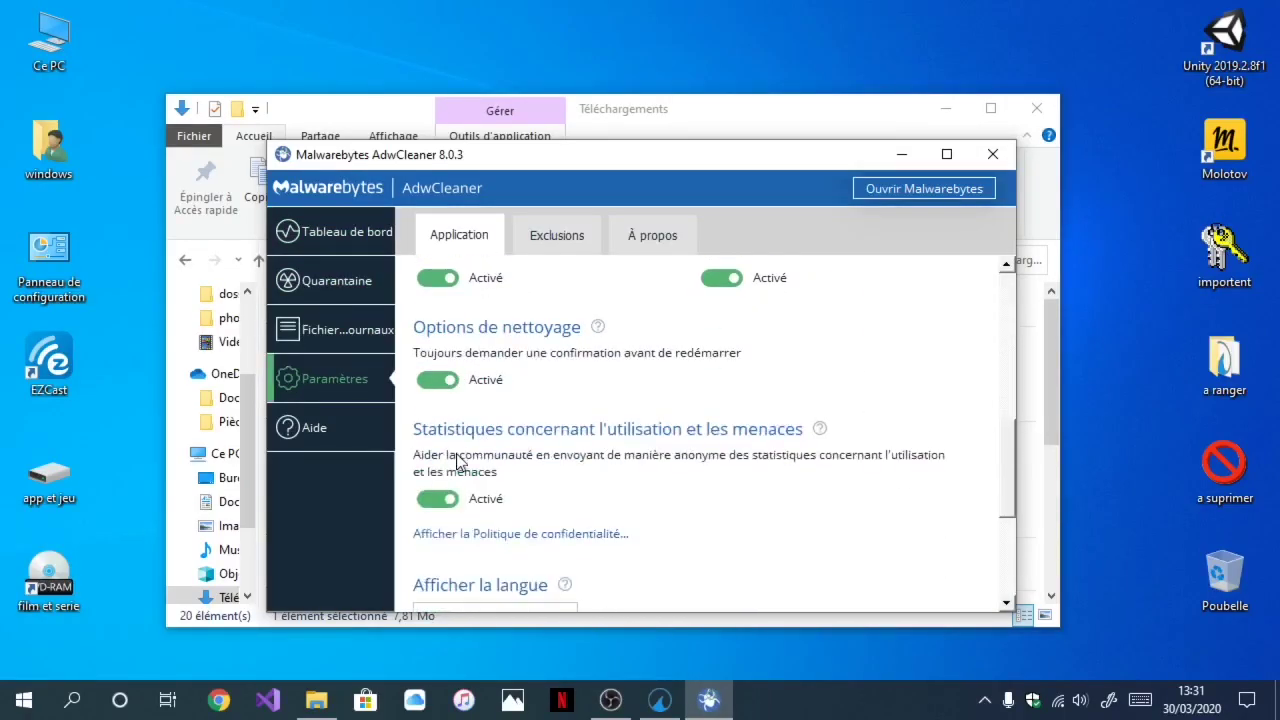
scroll(512, 288, up, 1)
click(556, 236)
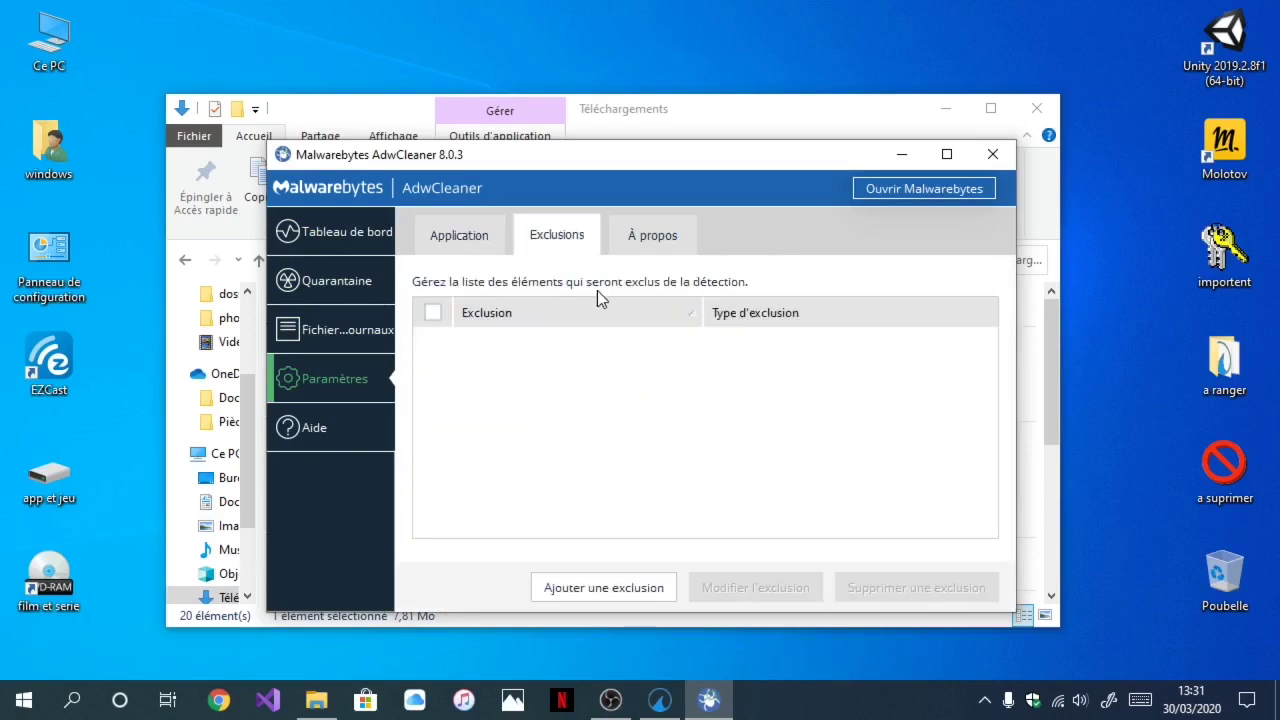
click(676, 240)
click(459, 245)
scroll(432, 409, down, 5)
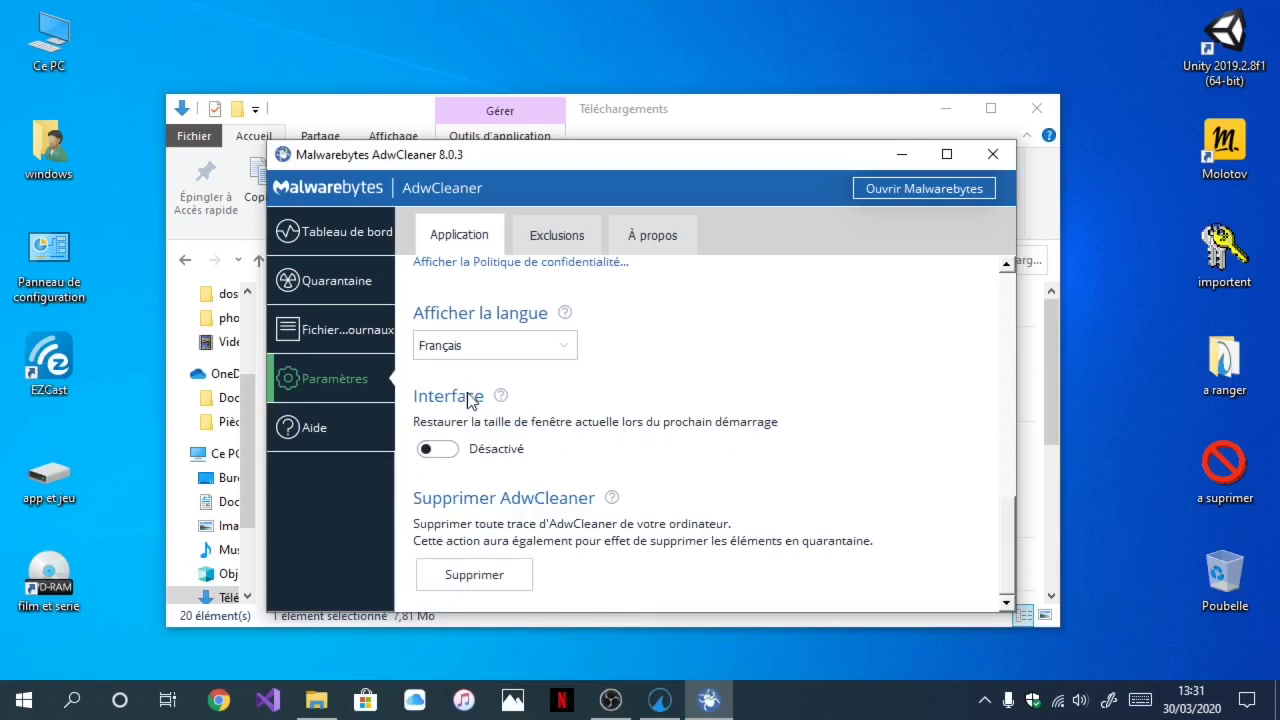
scroll(465, 405, up, 5)
scroll(447, 415, up, 17)
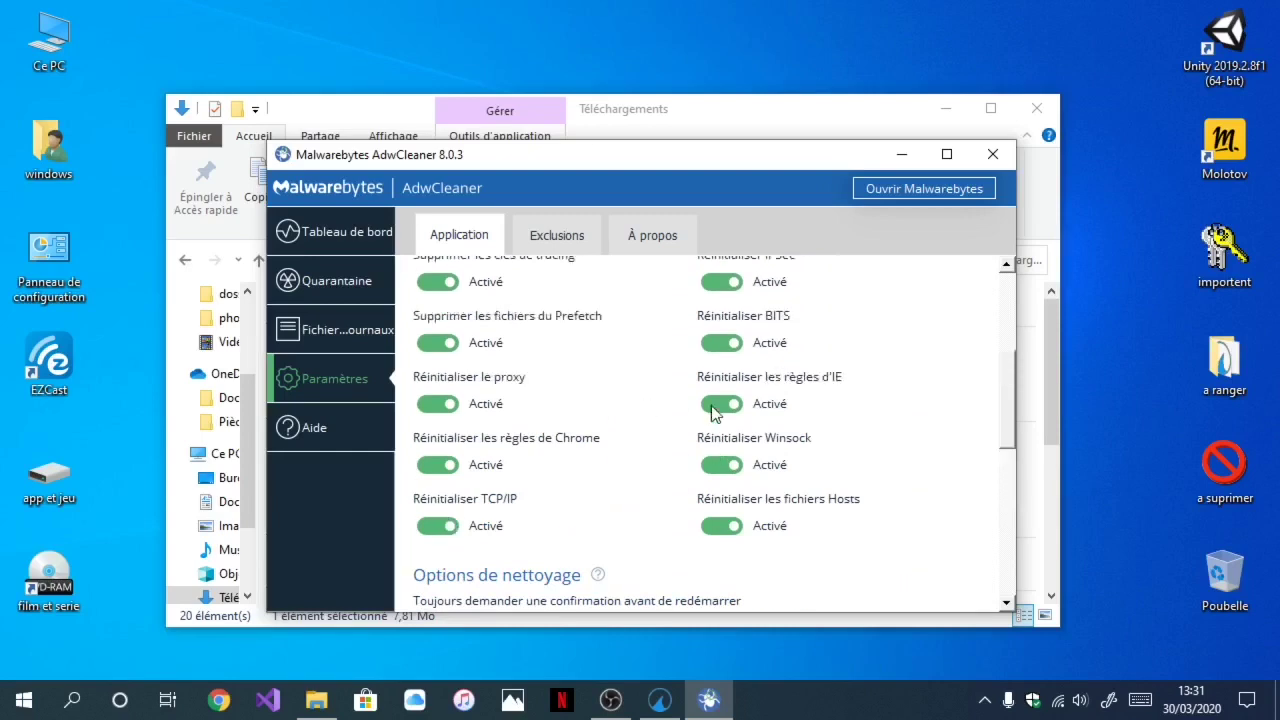
click(558, 236)
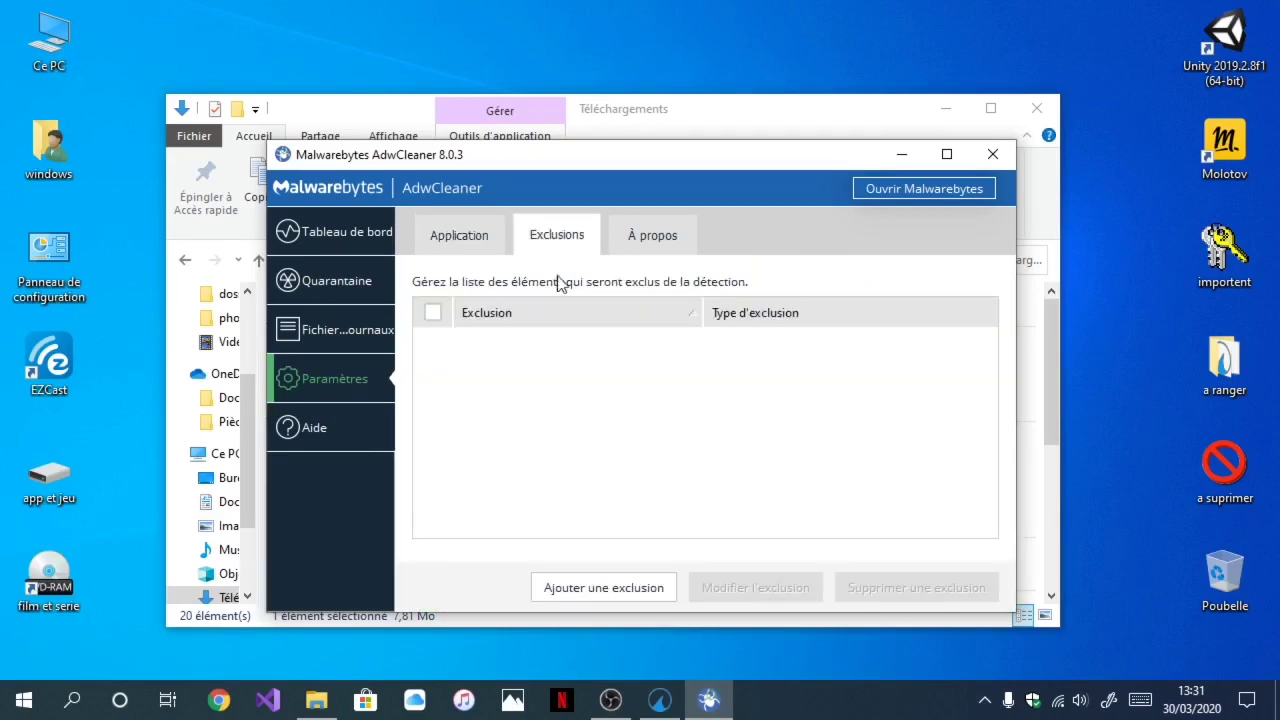
Step: View AdwCleaner's log files and quarantine, return to its dashboard and minimise it
click(333, 331)
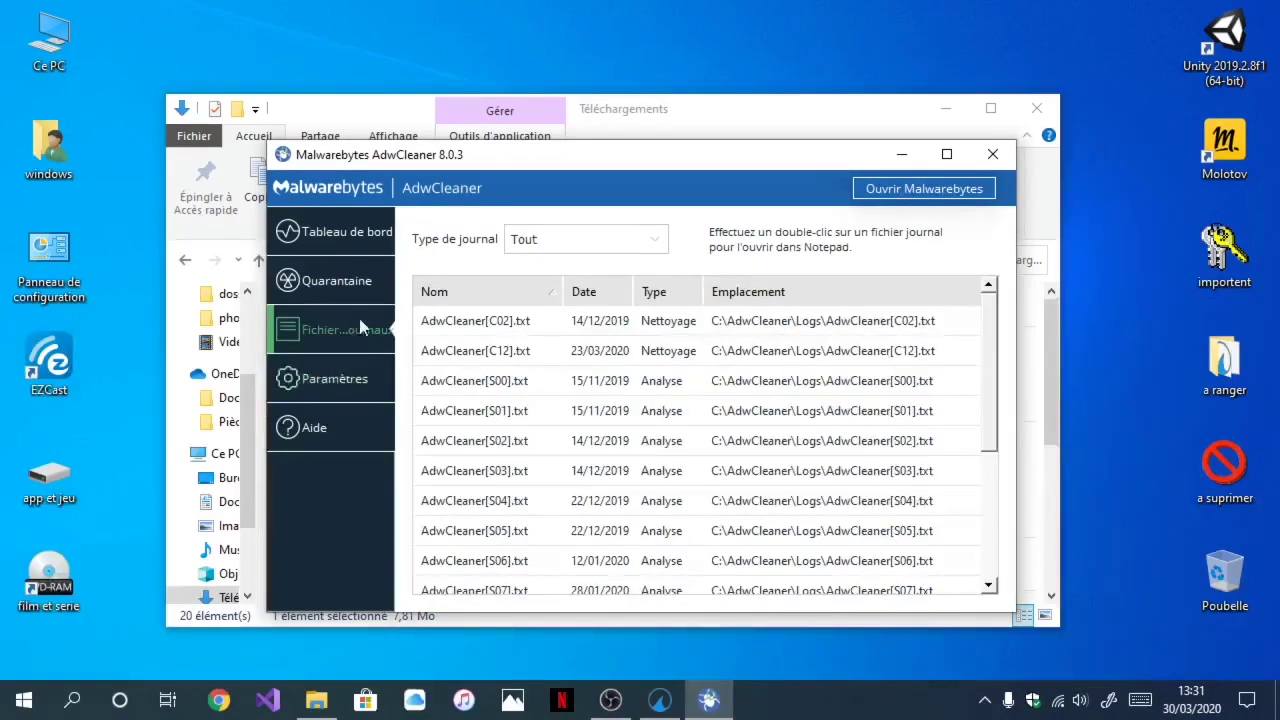
click(339, 281)
click(342, 245)
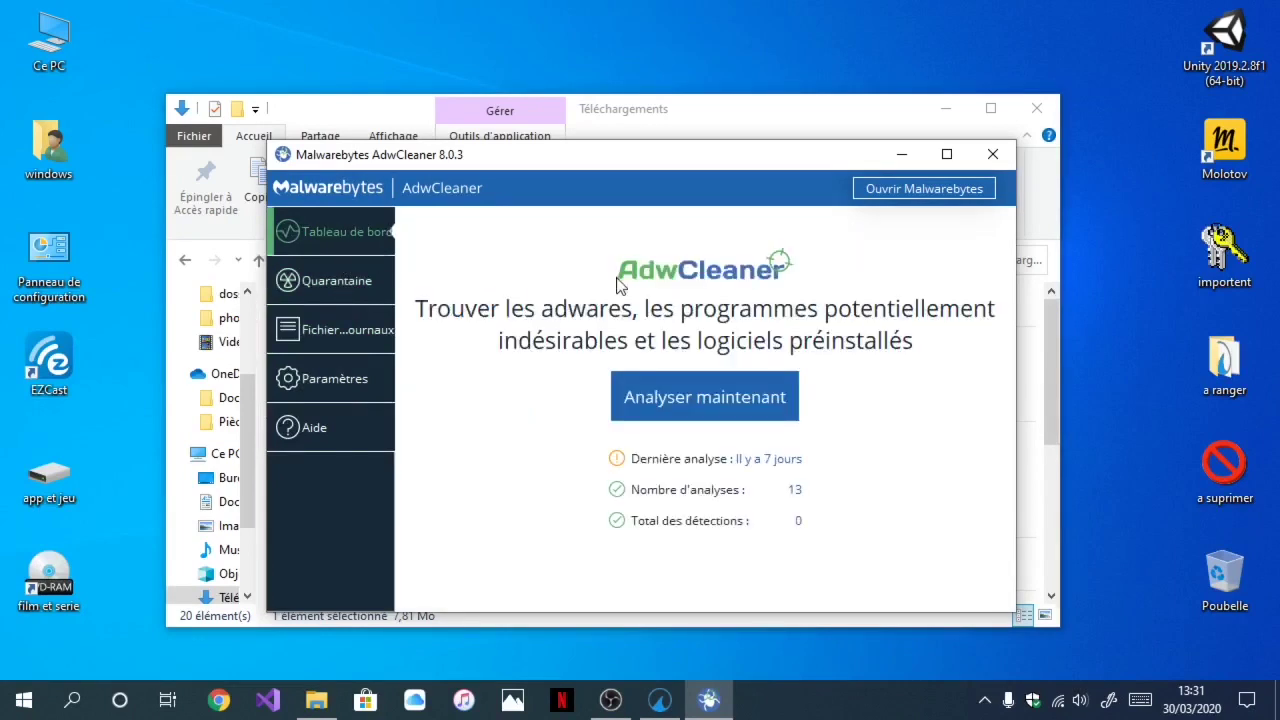
click(914, 161)
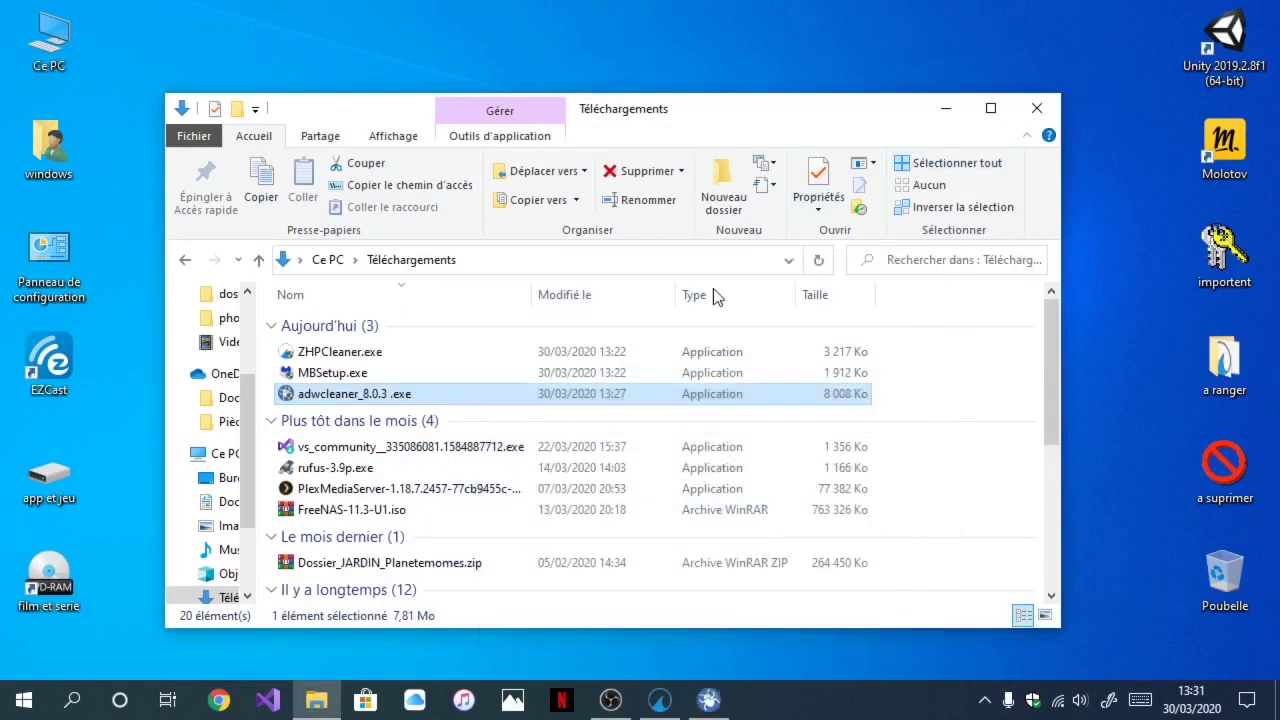
Step: Bring the ZHPCleaner window to the front to check its scan
mouse_move(662, 703)
click(639, 613)
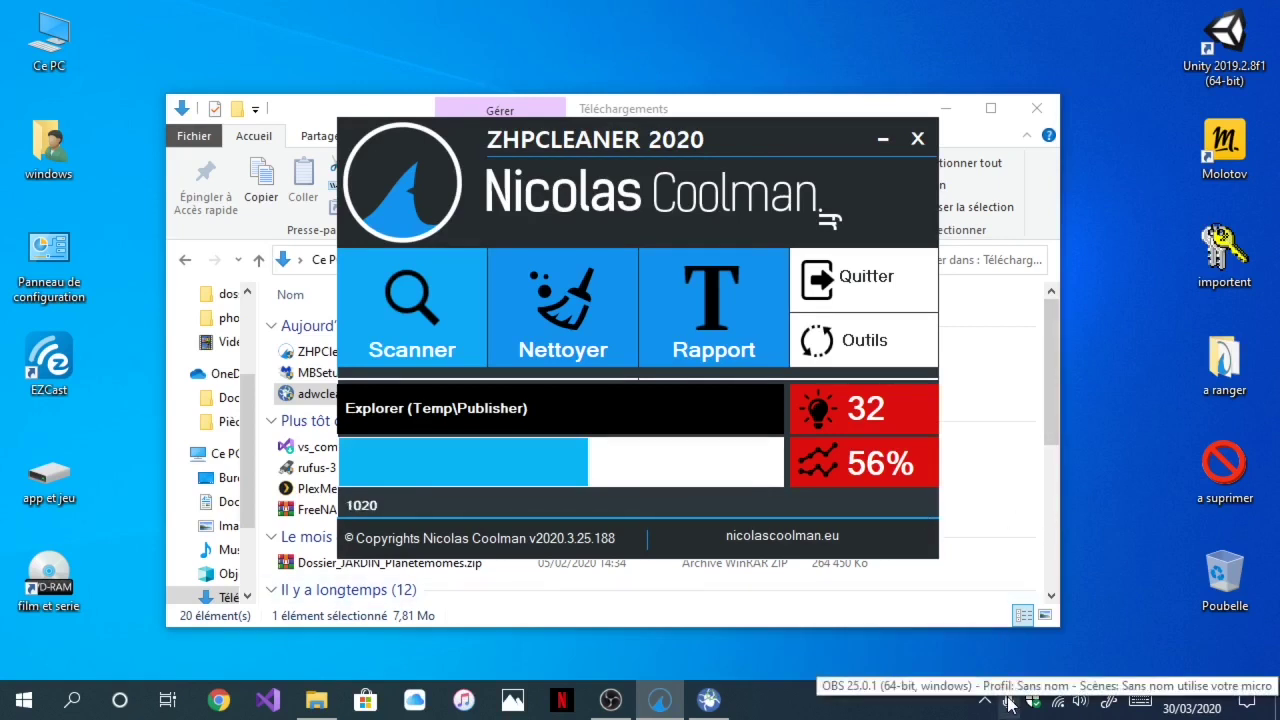
click(612, 700)
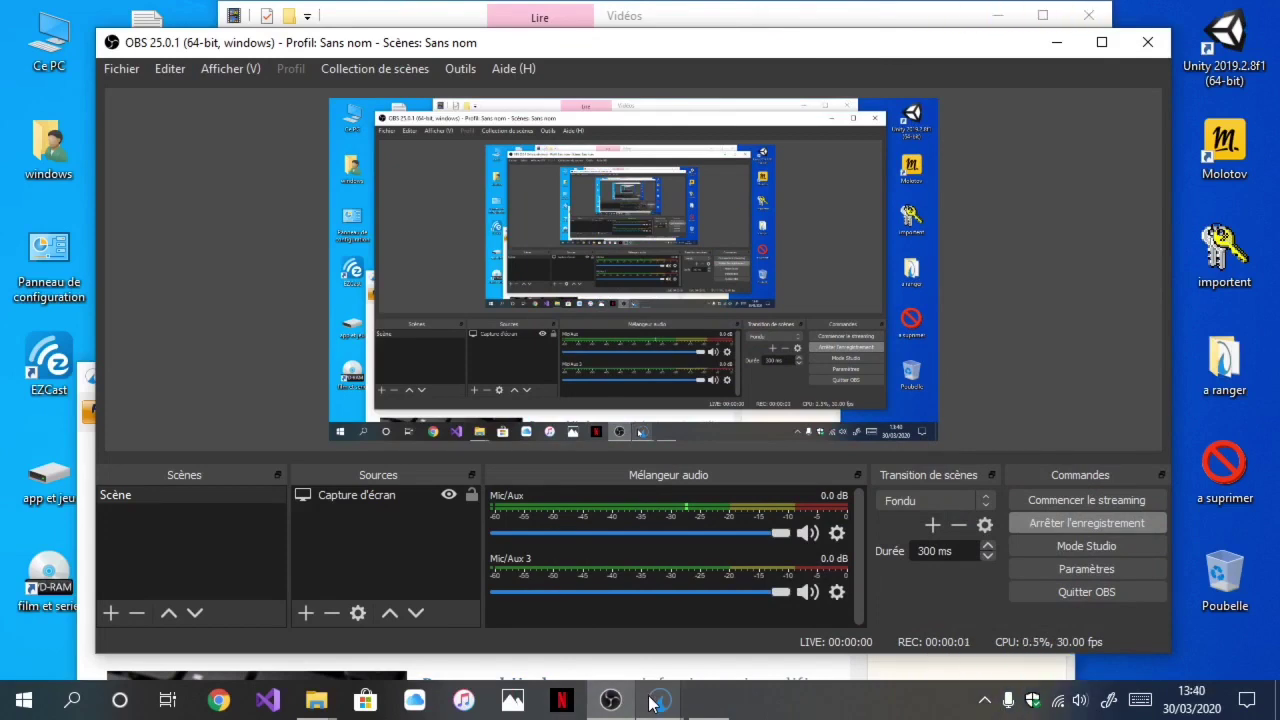
mouse_move(659, 706)
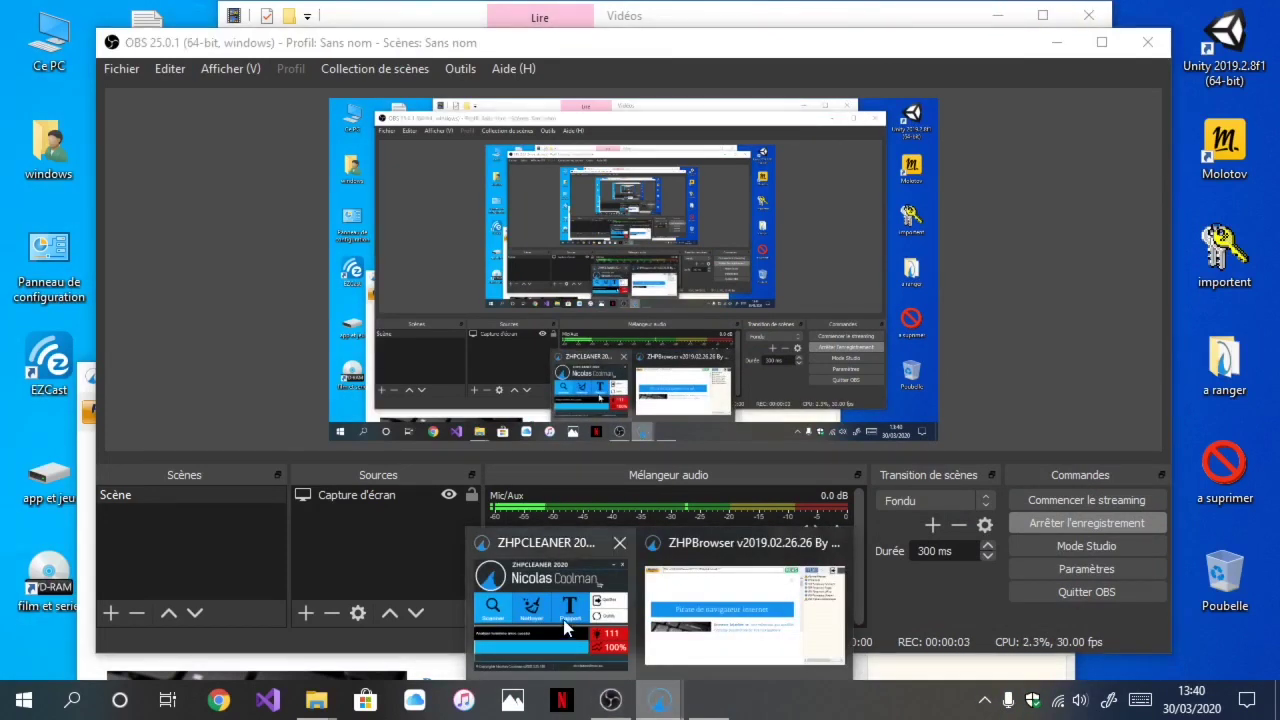
click(530, 621)
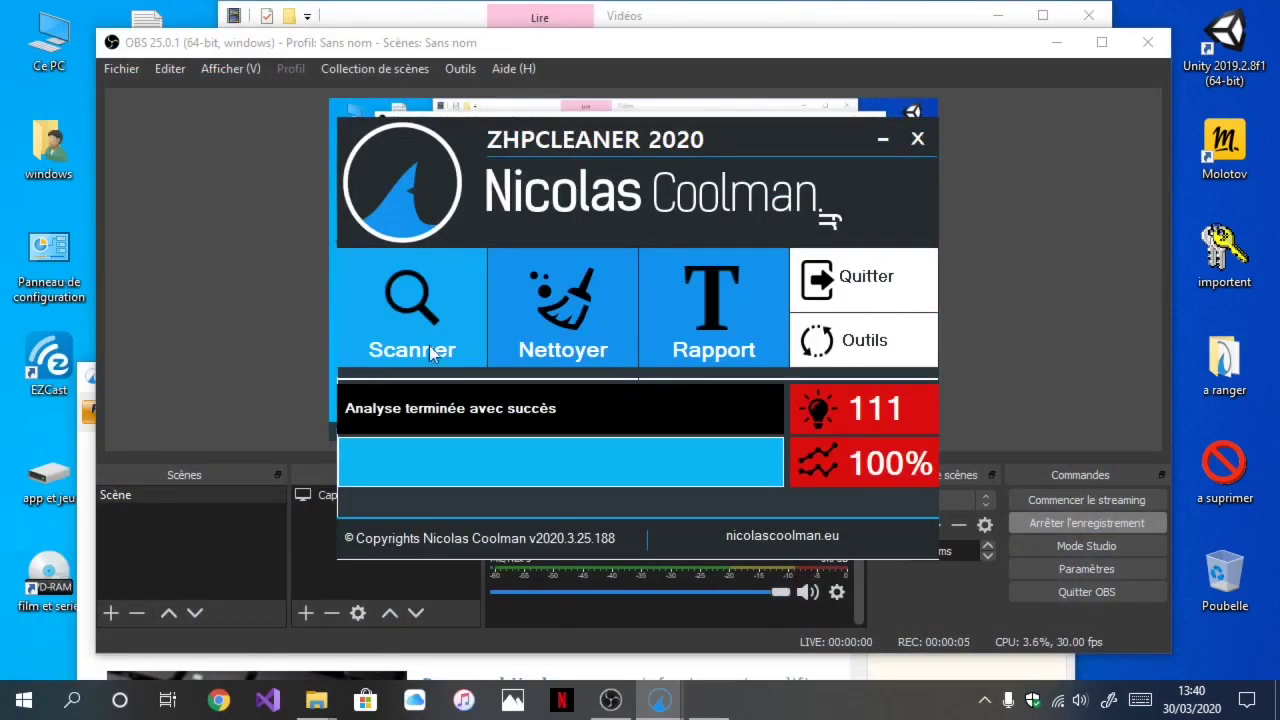
Step: Close the ZHPBrowser detections window and the Chrome pages opened with it, including the ZHPCleaner scan report
click(88, 438)
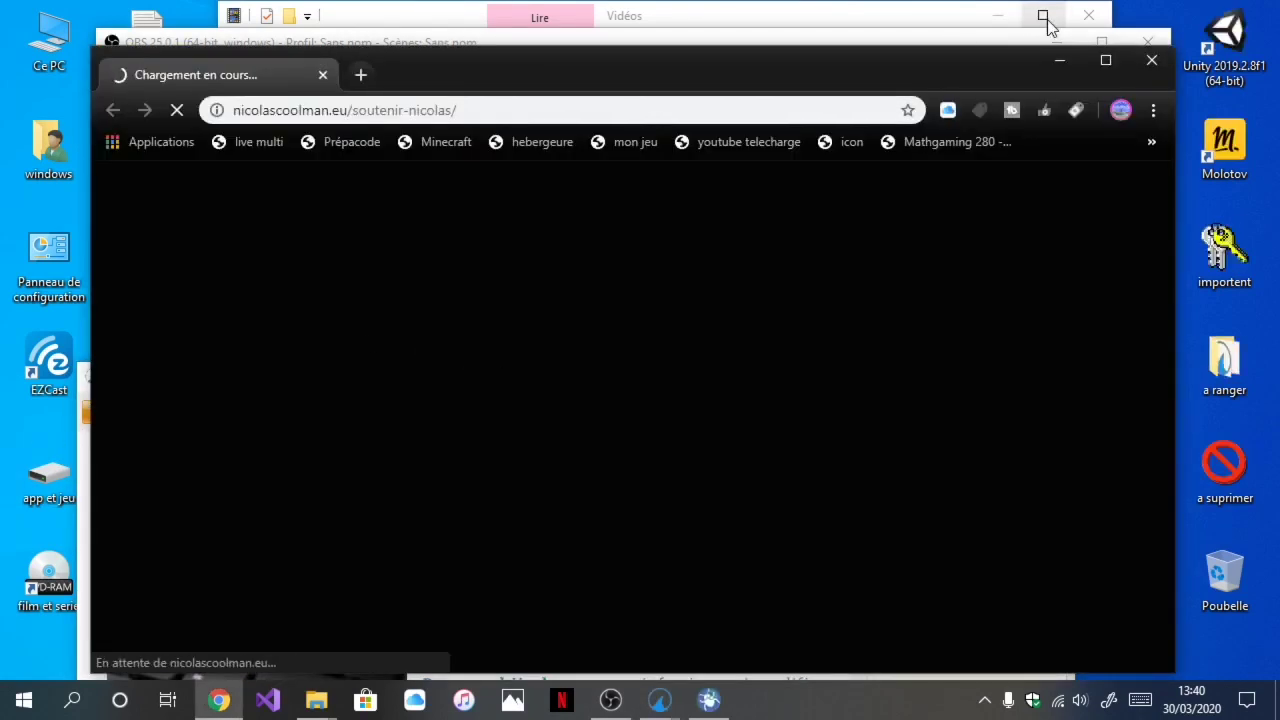
click(1151, 60)
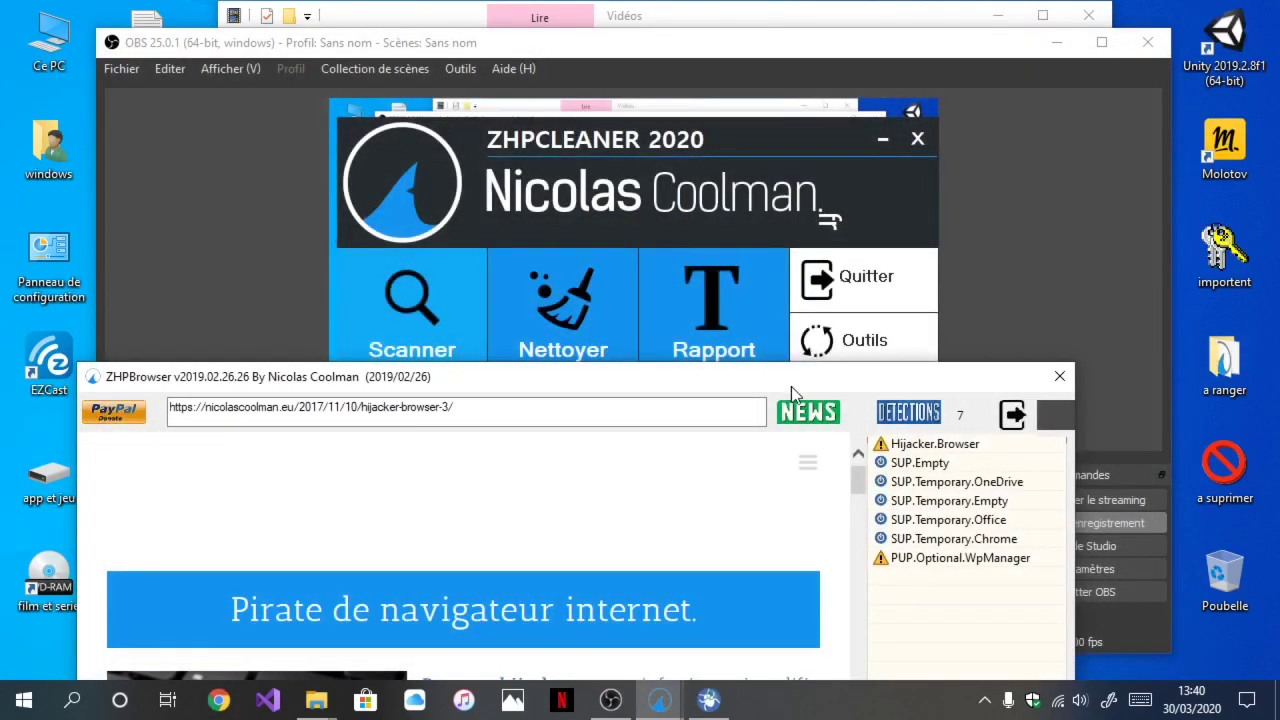
drag(790, 386, 810, 113)
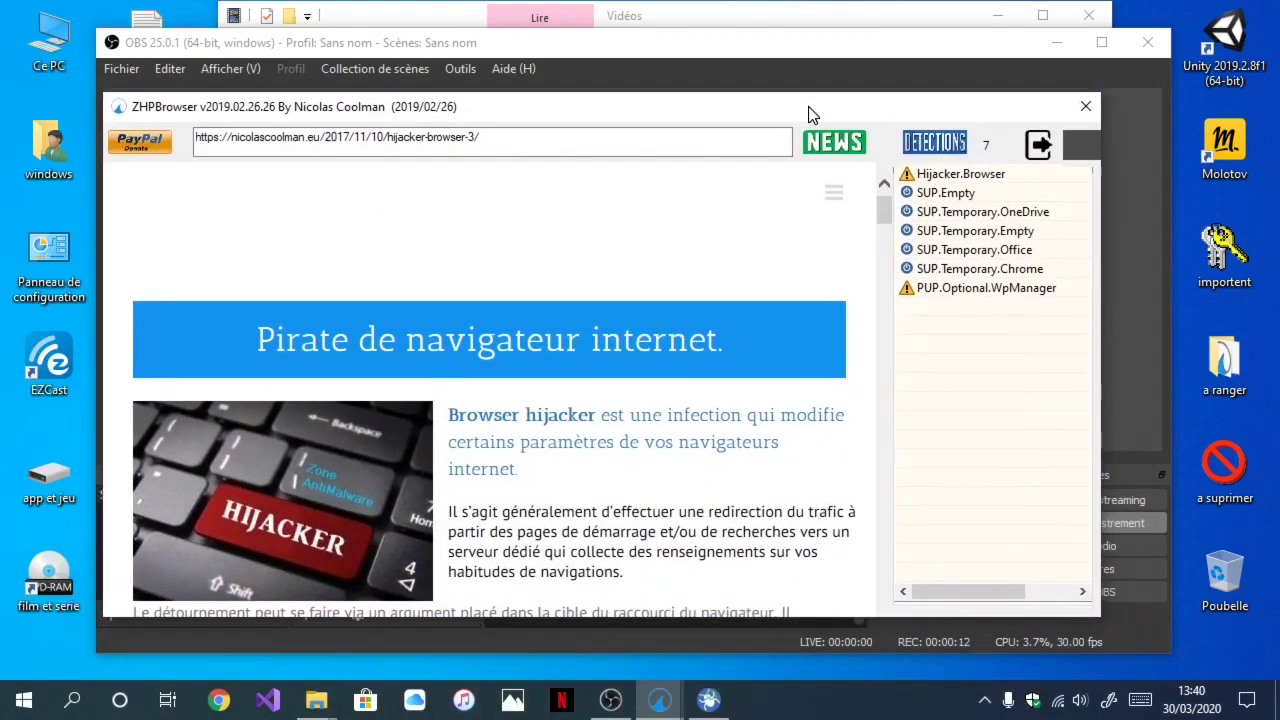
click(1085, 108)
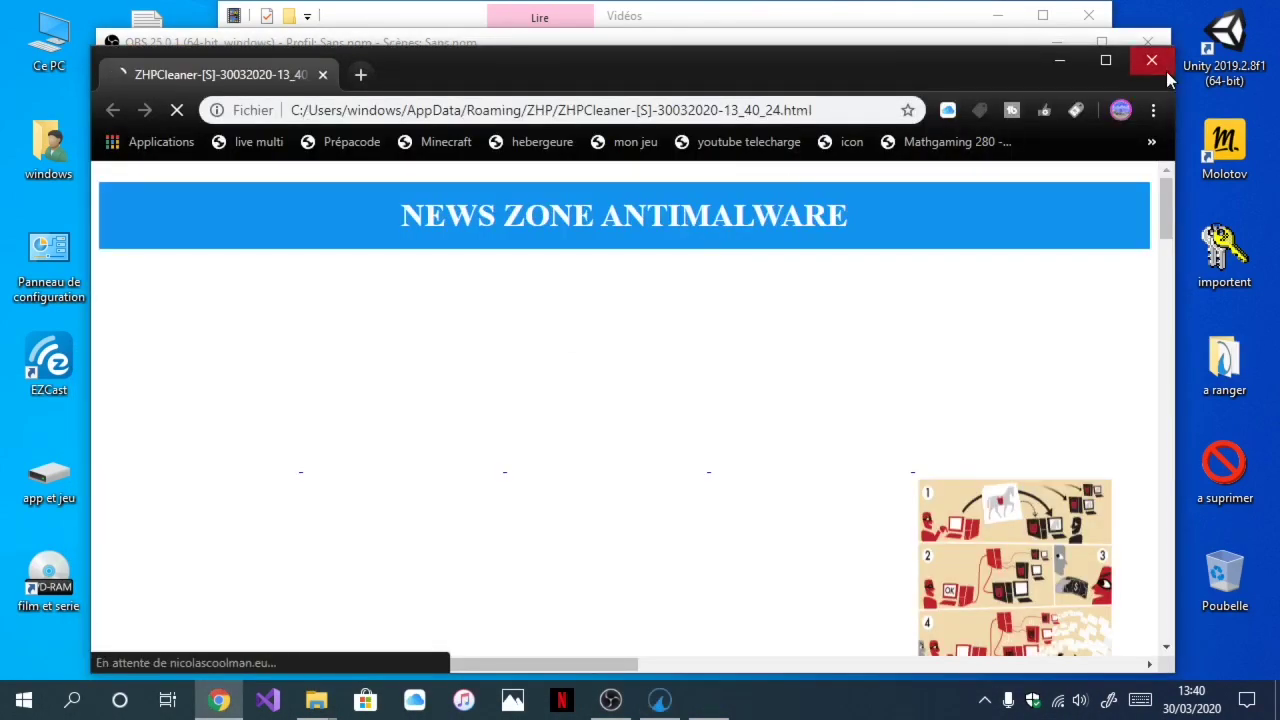
click(1142, 69)
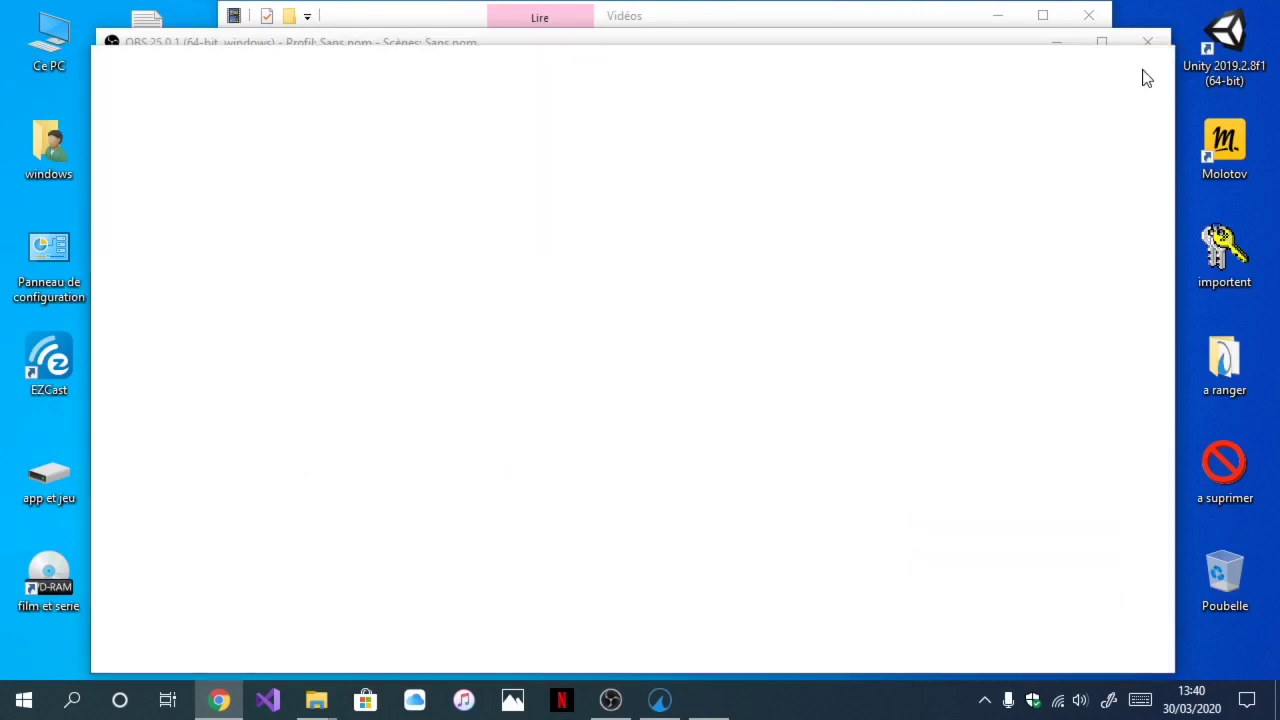
Step: Open ZHPCleaner's repair list, validate the checked items and start cleaning them
drag(549, 153, 527, 117)
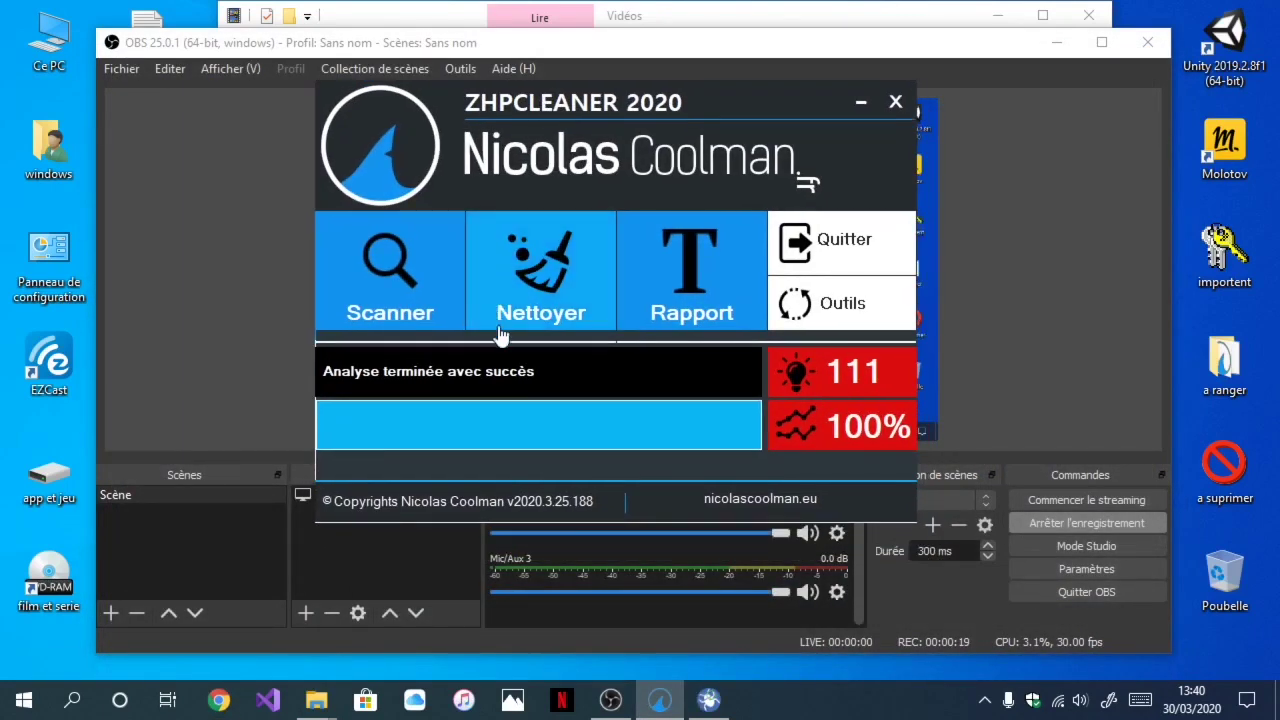
click(540, 284)
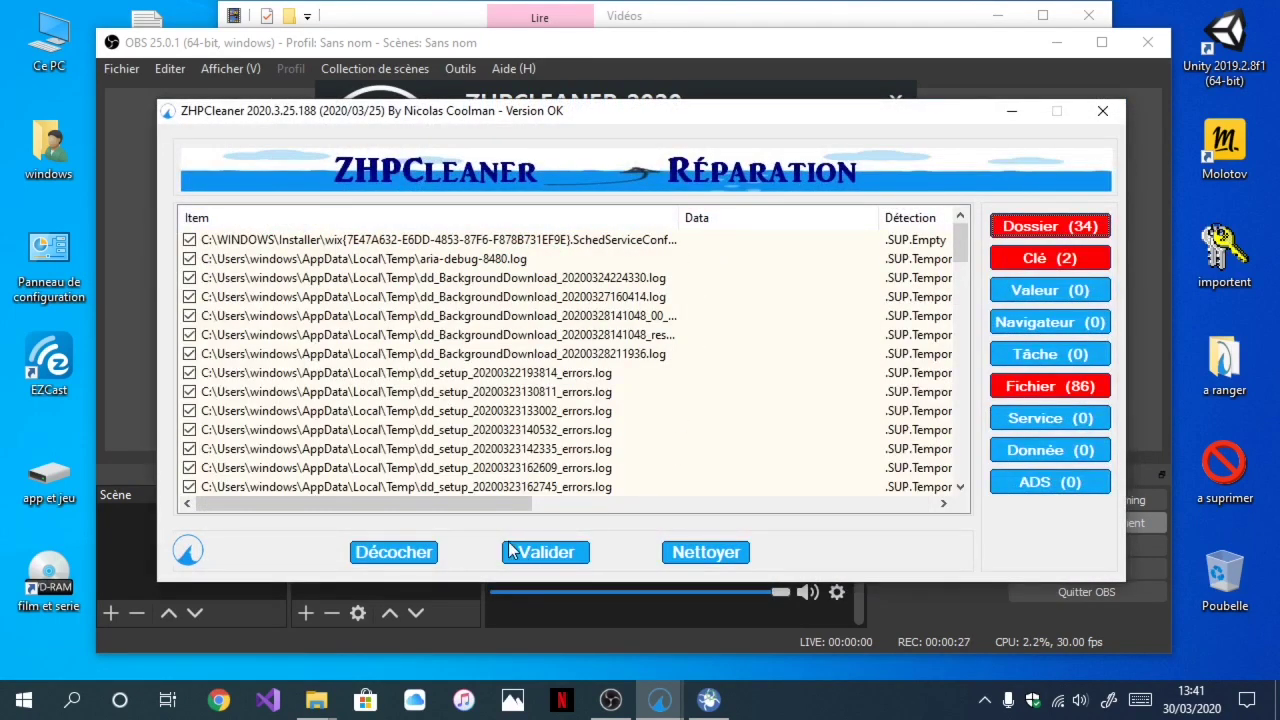
click(533, 556)
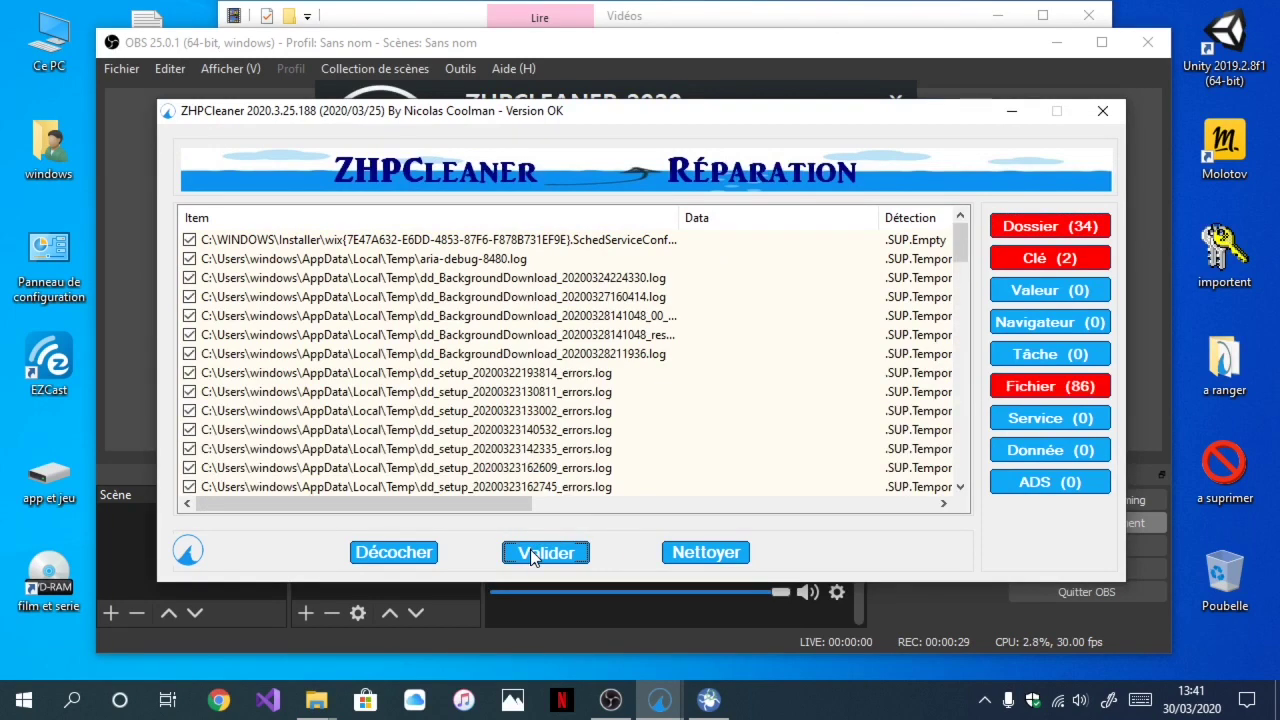
click(689, 558)
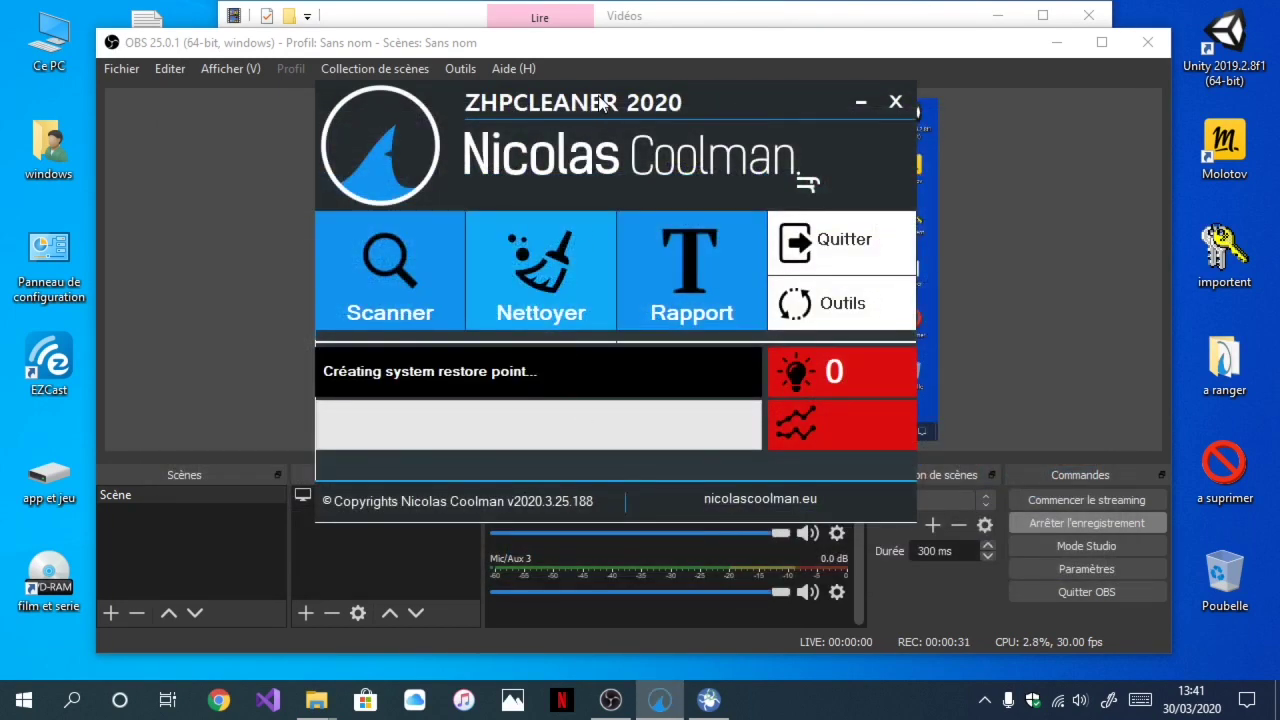
Step: Decline the system restore point and let ZHPCleaner's repair run, repositioning its window
drag(600, 102, 350, 62)
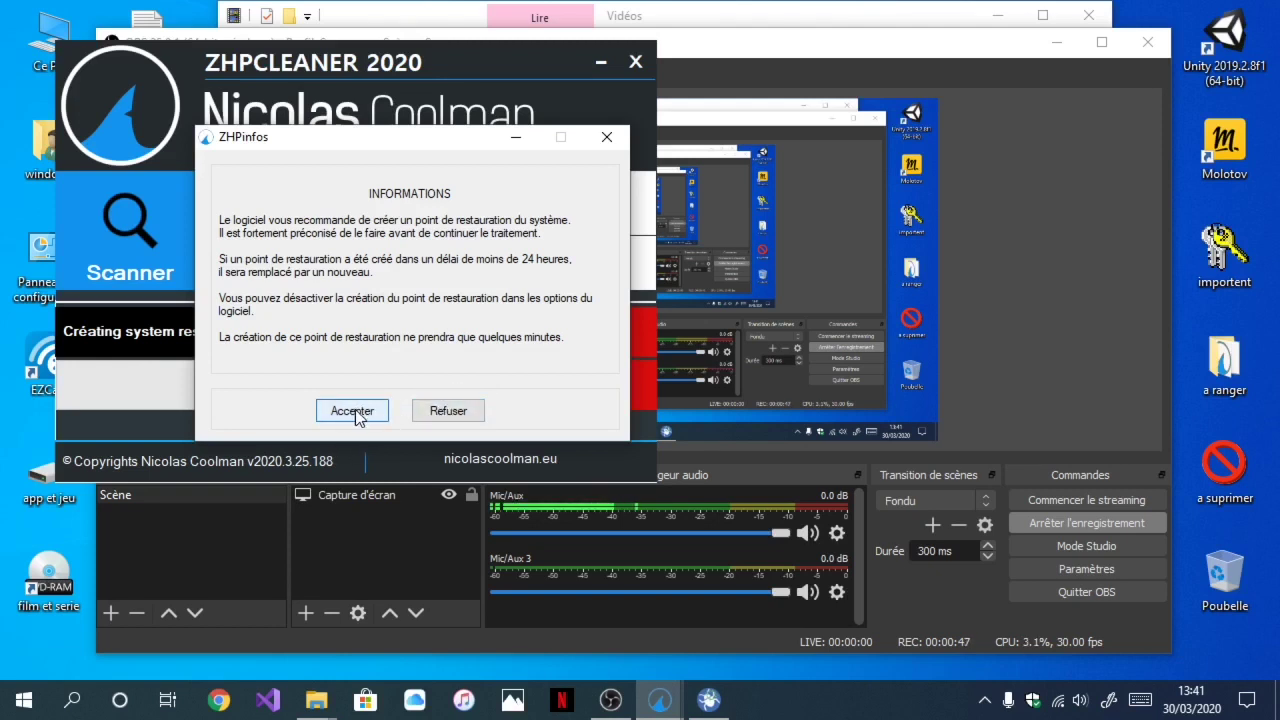
click(448, 411)
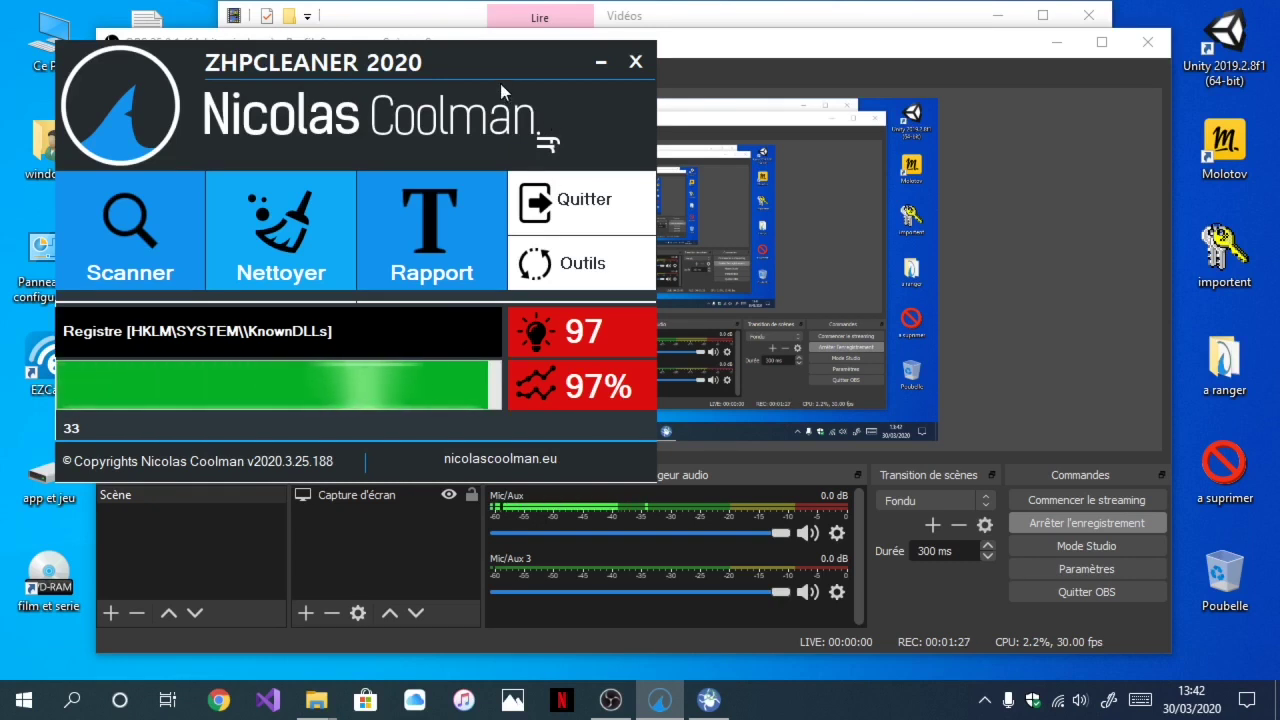
drag(351, 61, 731, 64)
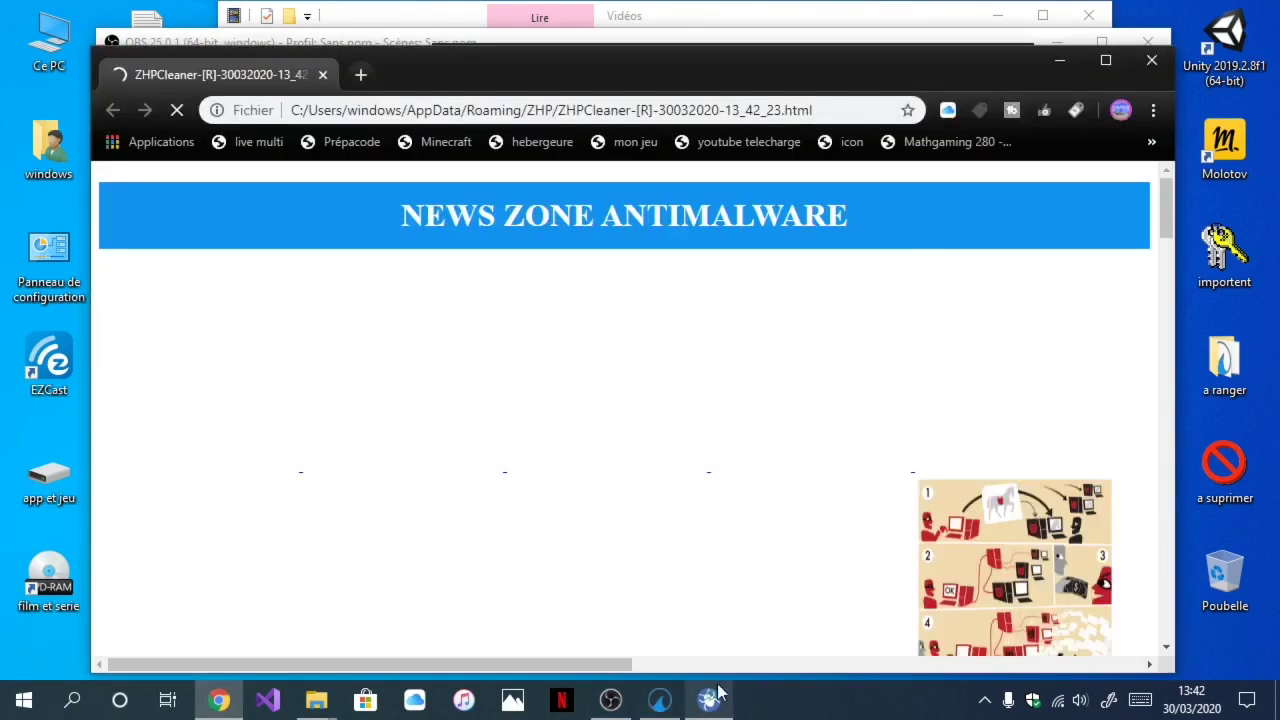
Step: Close the ZHPCleaner repair report and the program, and minimise the remaining windows to show the desktop
click(1150, 62)
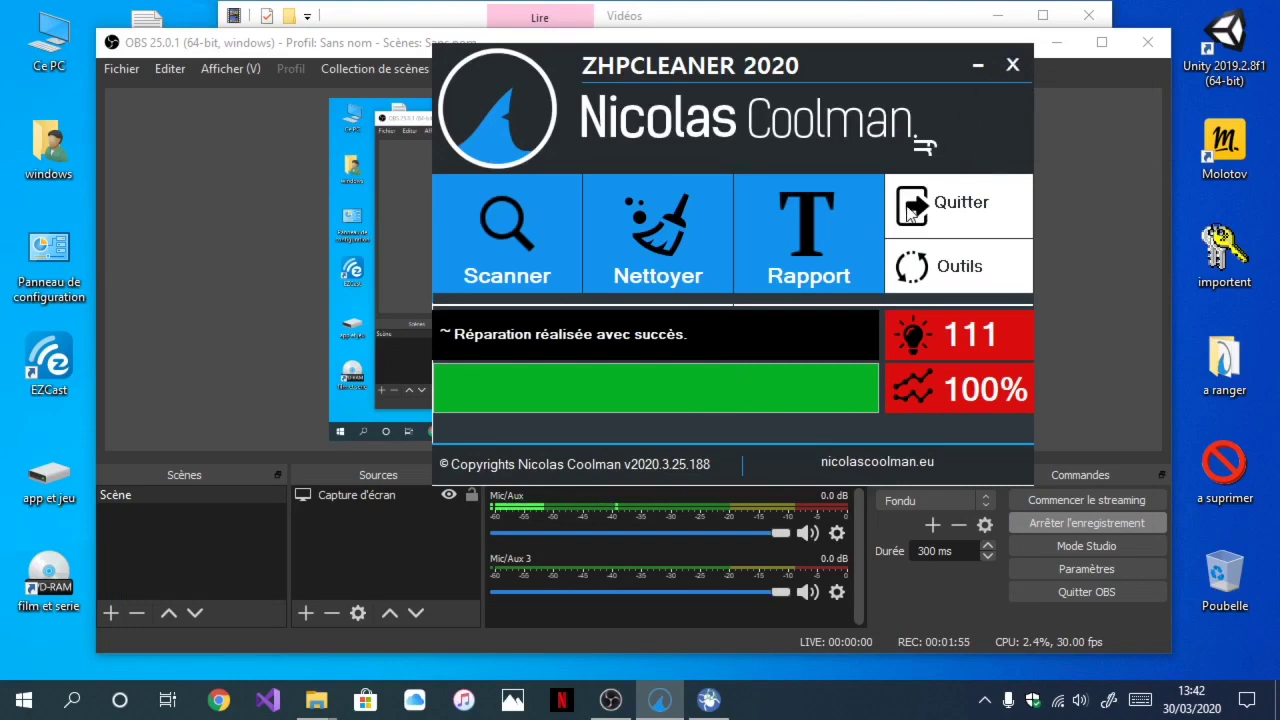
click(1013, 68)
click(1054, 46)
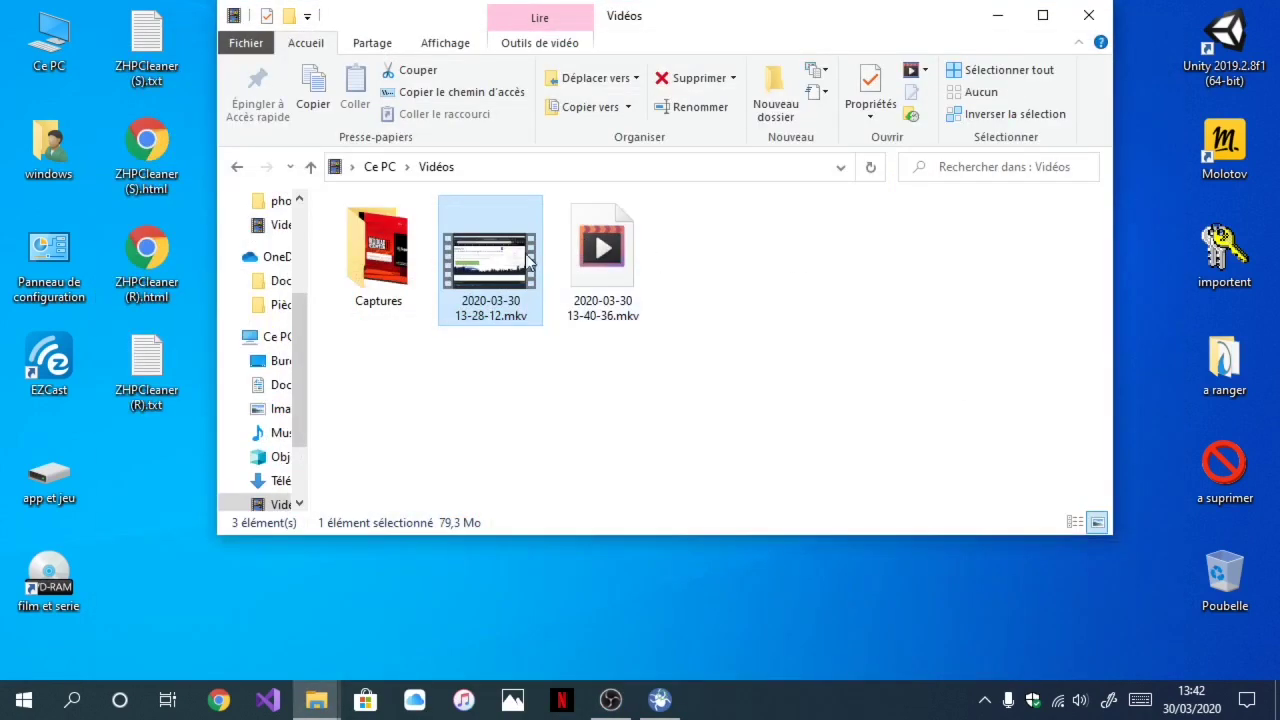
click(1008, 22)
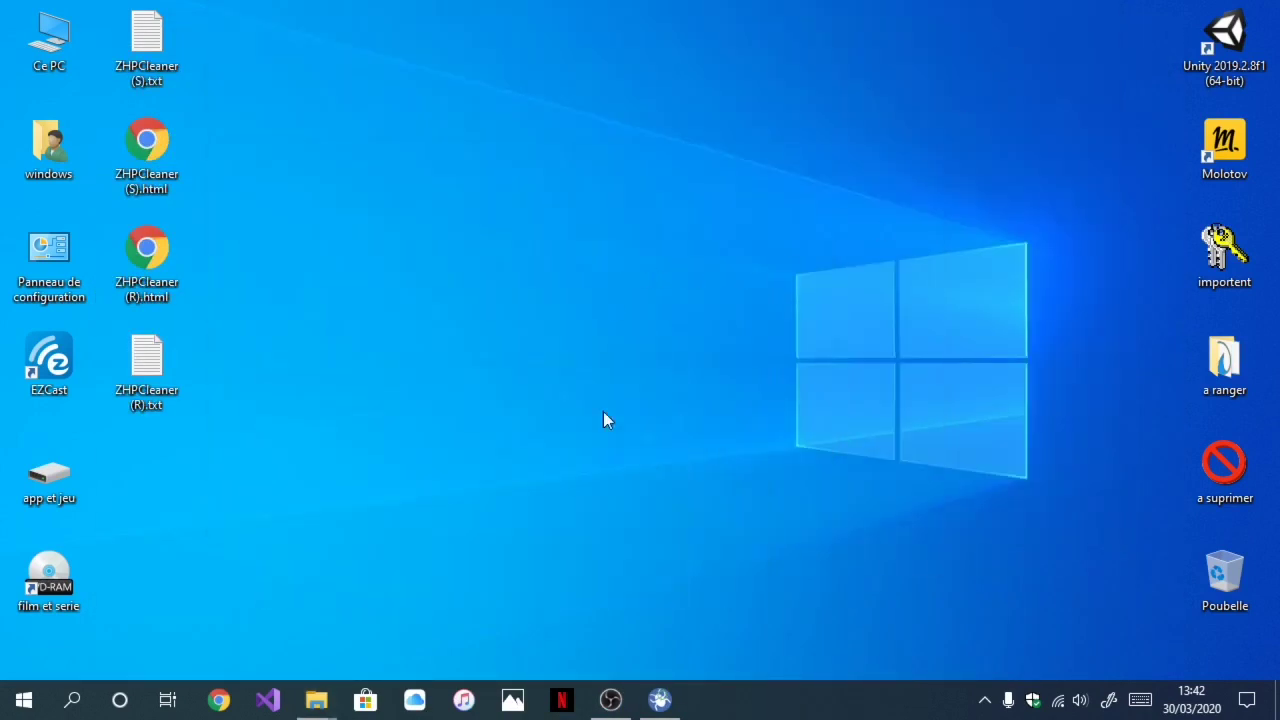
Step: Move the four ZHPCleaner report files from the desktop to the recycle bin and empty it permanently
mouse_move(316, 688)
drag(247, 55, 125, 393)
drag(125, 393, 1177, 586)
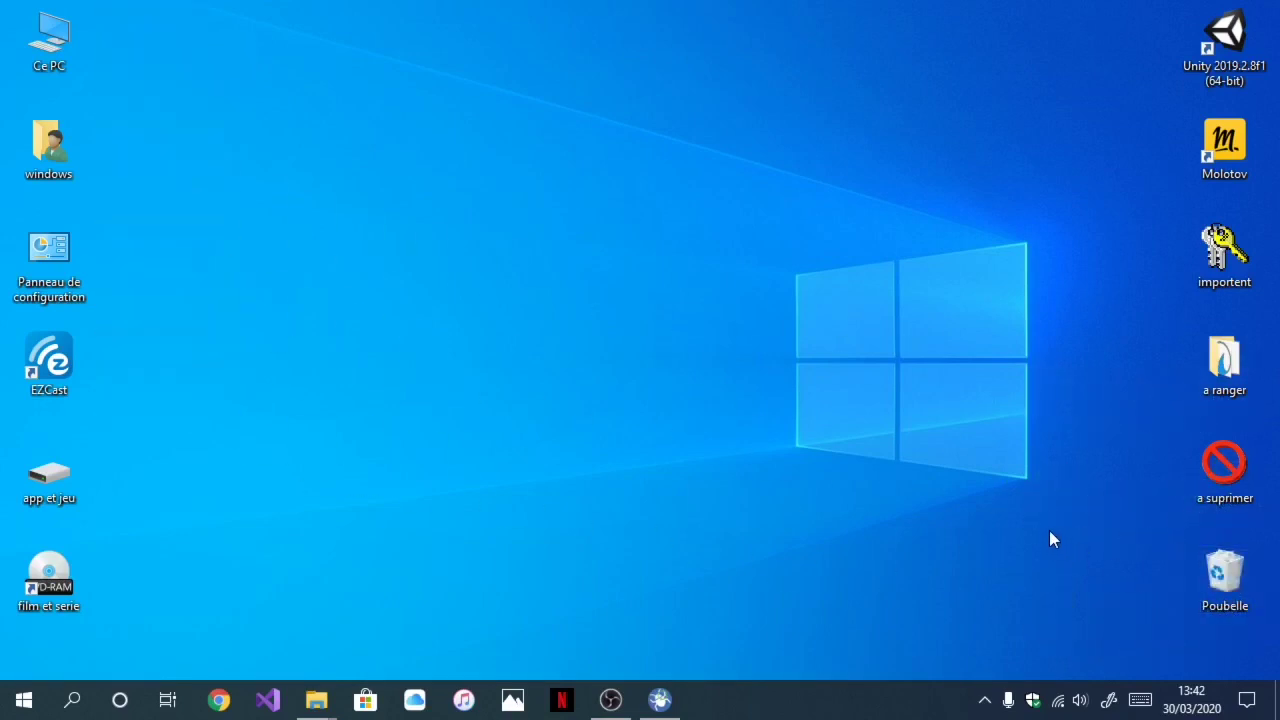
right_click(1200, 576)
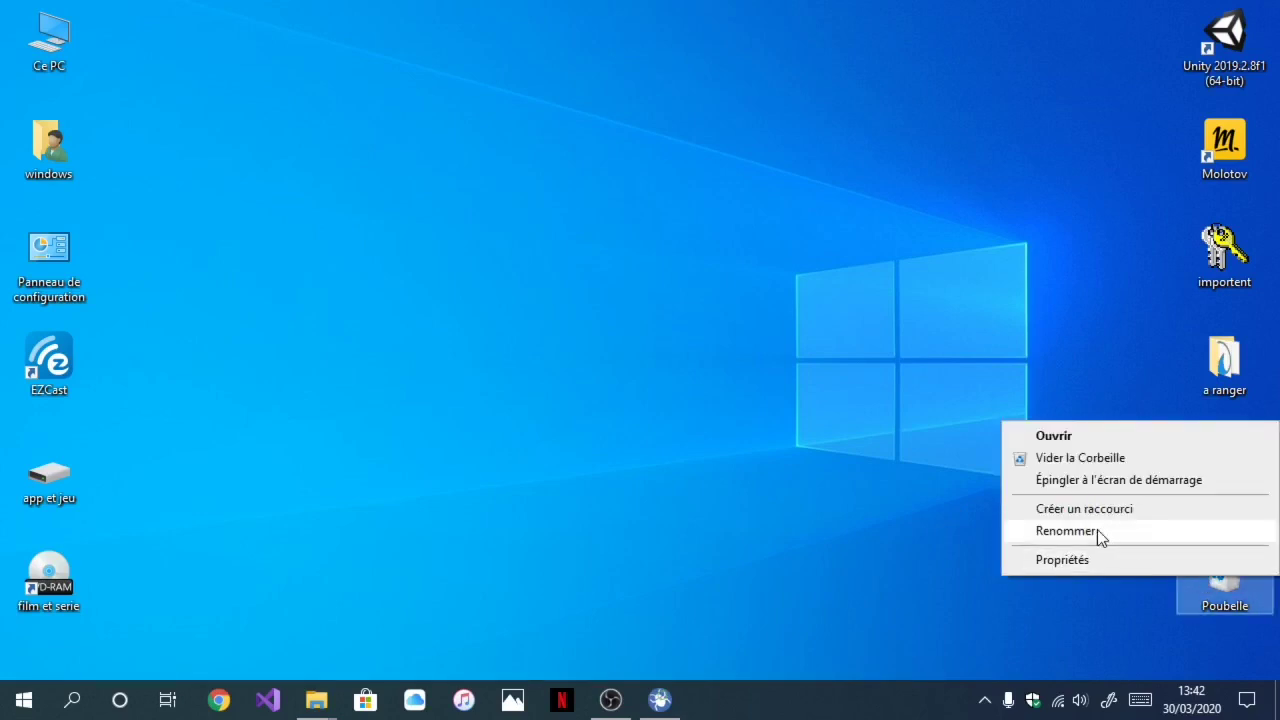
click(1042, 462)
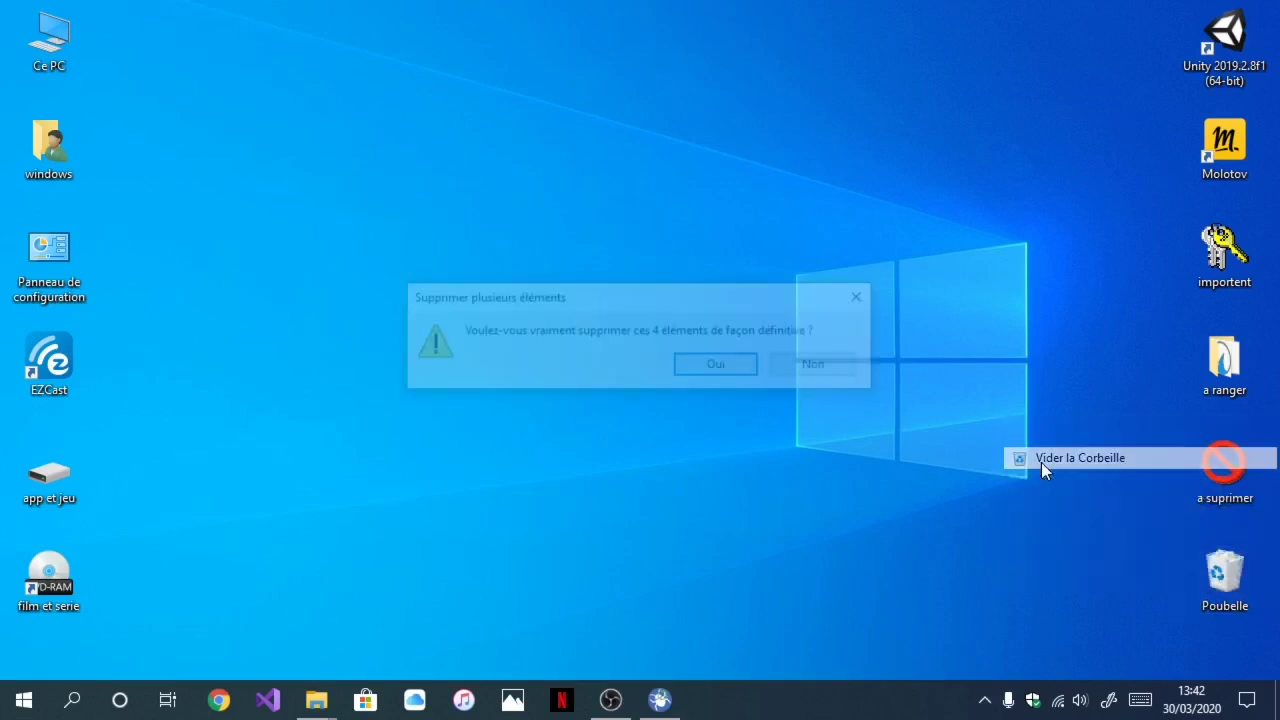
click(712, 364)
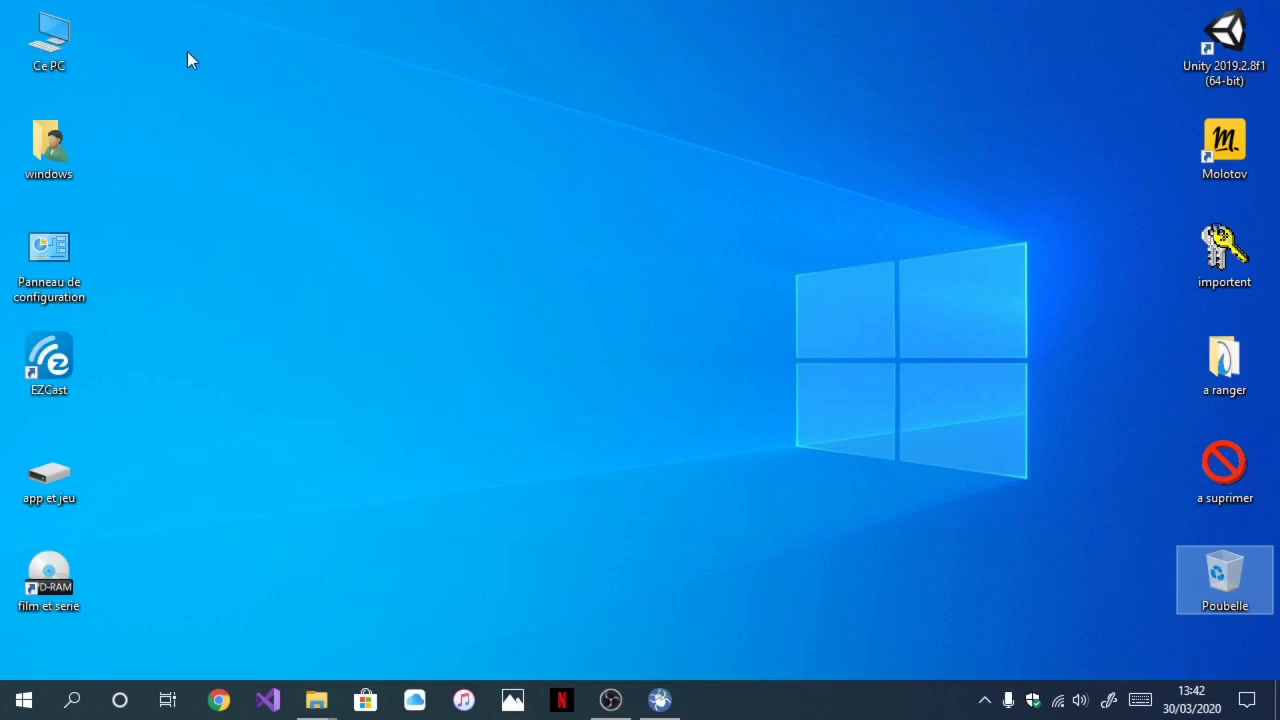
click(325, 408)
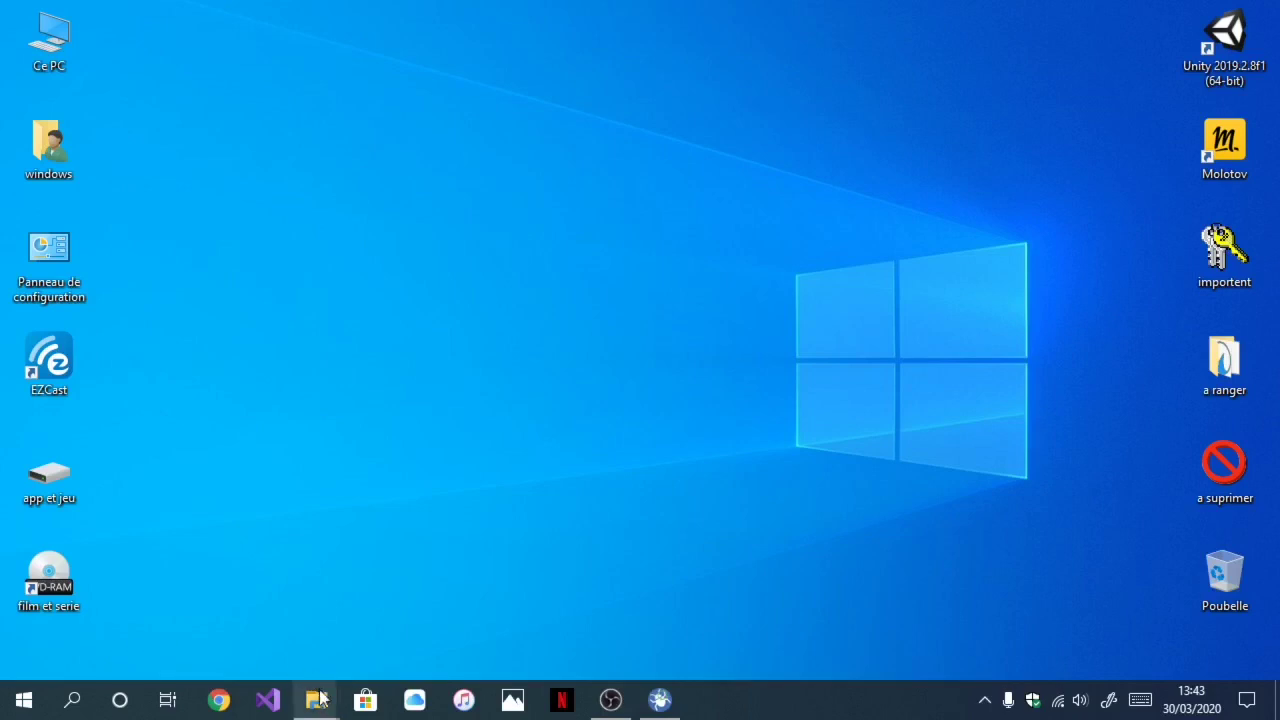
Step: Close the "a ranger" folder window and launch adwcleaner_8.0.3 .exe from the Téléchargements folder, allowing it to run
click(474, 613)
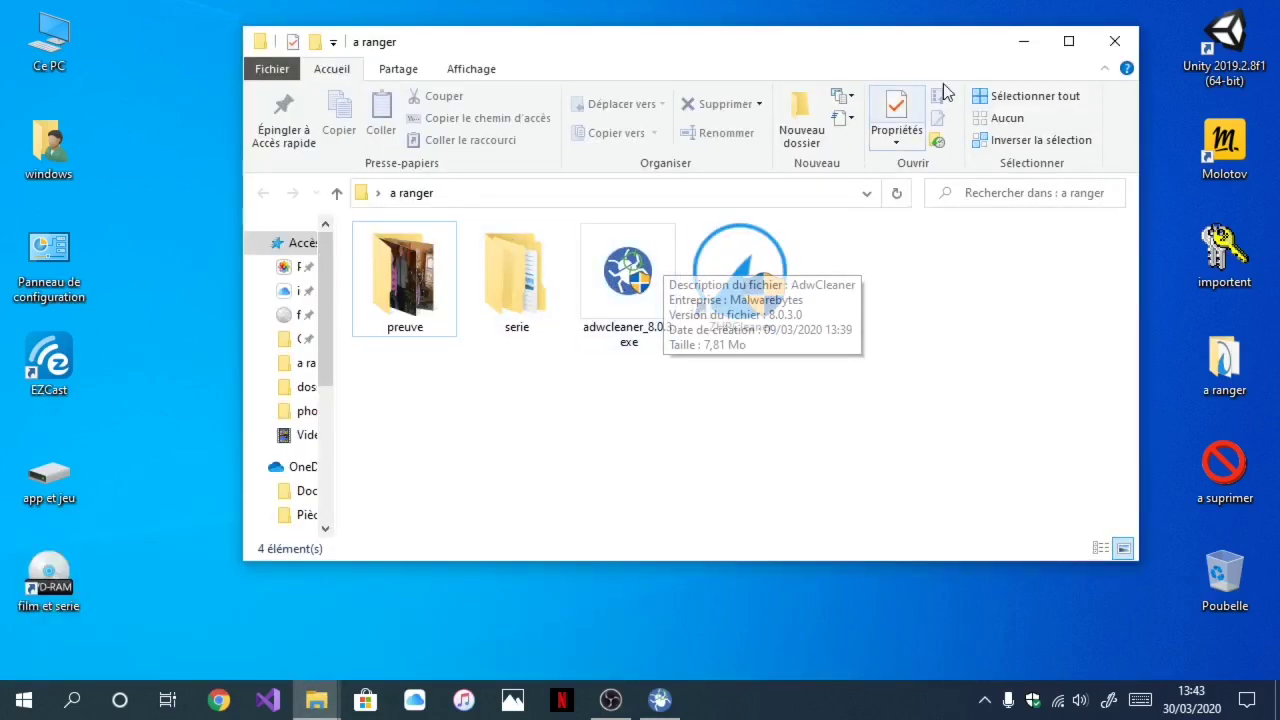
click(1115, 41)
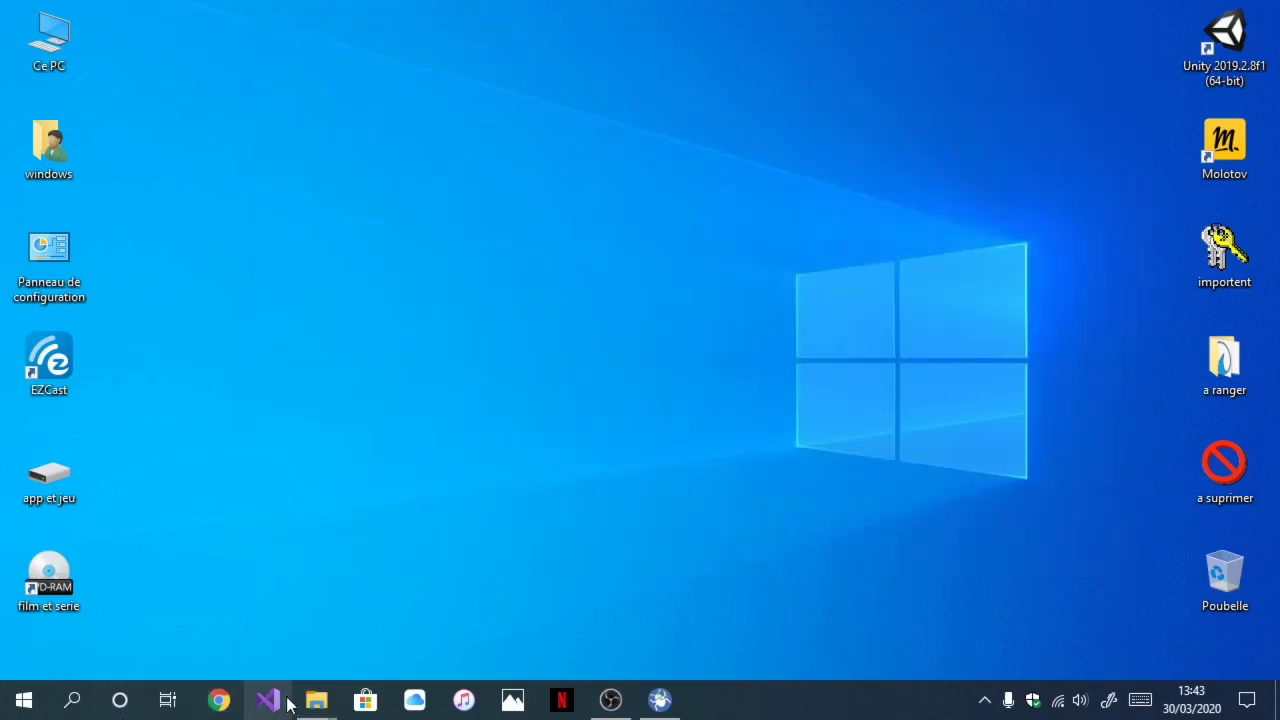
mouse_move(316, 700)
click(201, 625)
scroll(297, 580, down, 2)
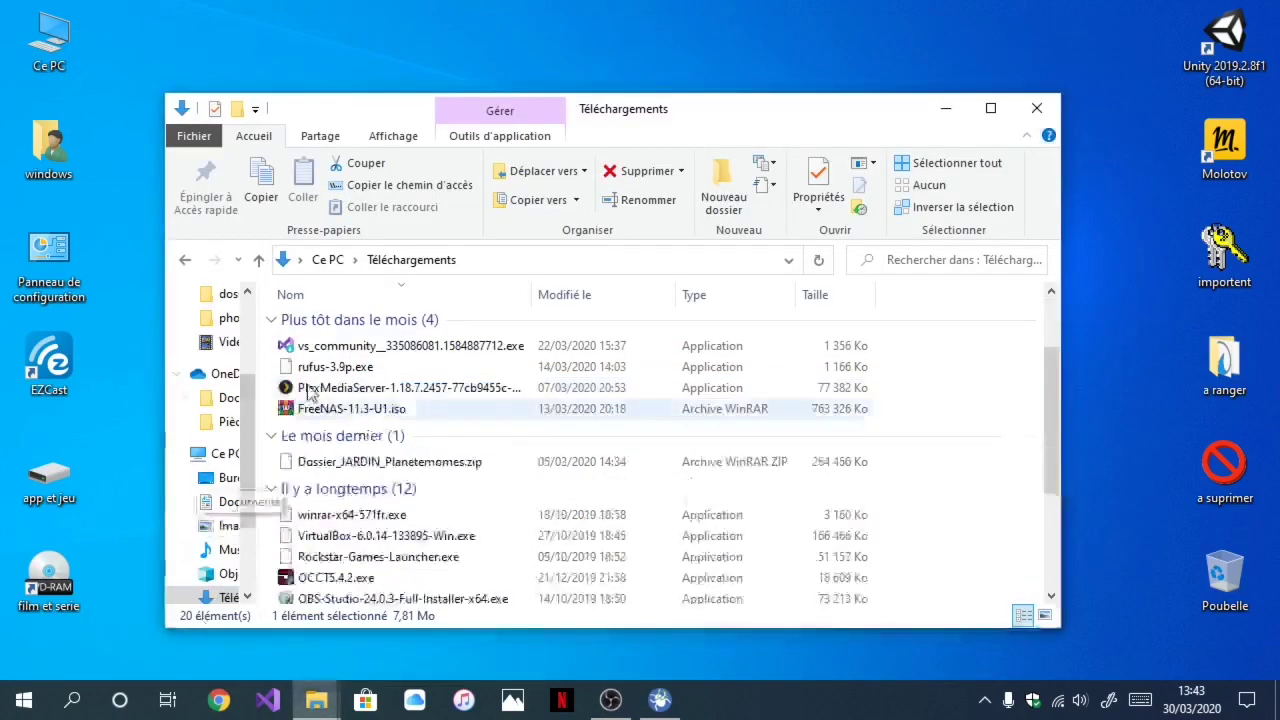
scroll(310, 450, up, 2)
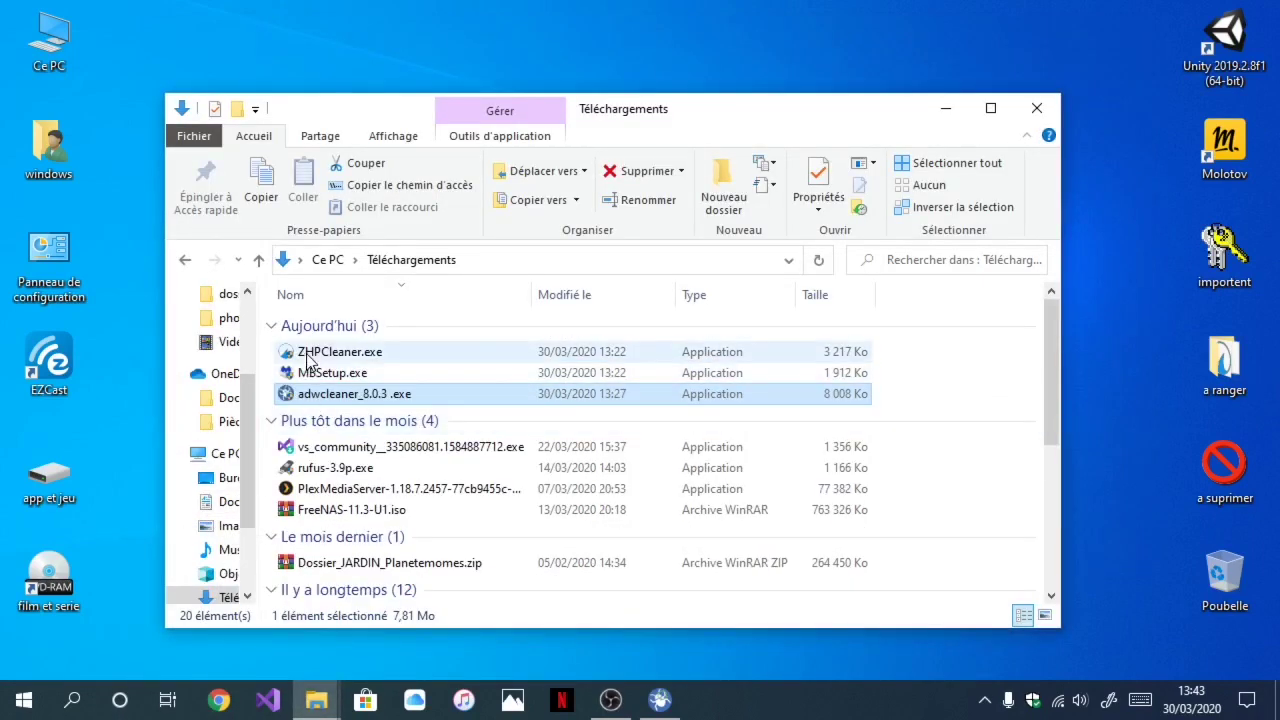
double_click(303, 400)
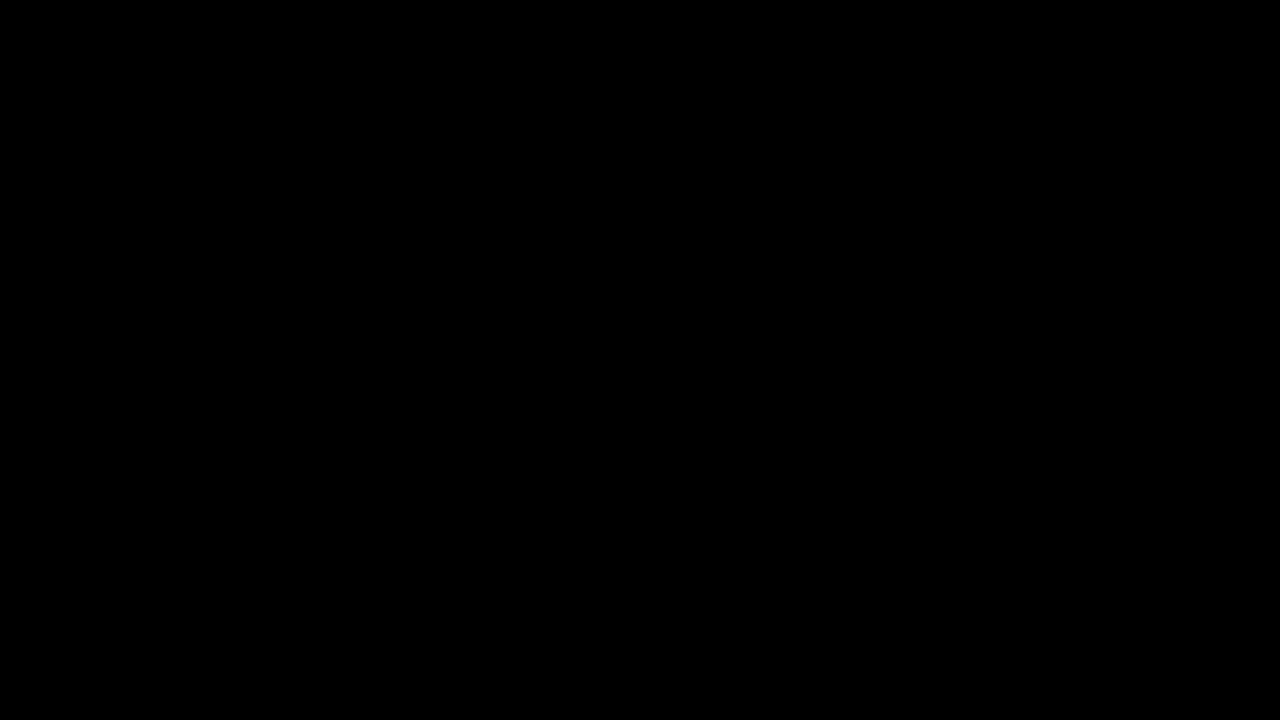
click(501, 481)
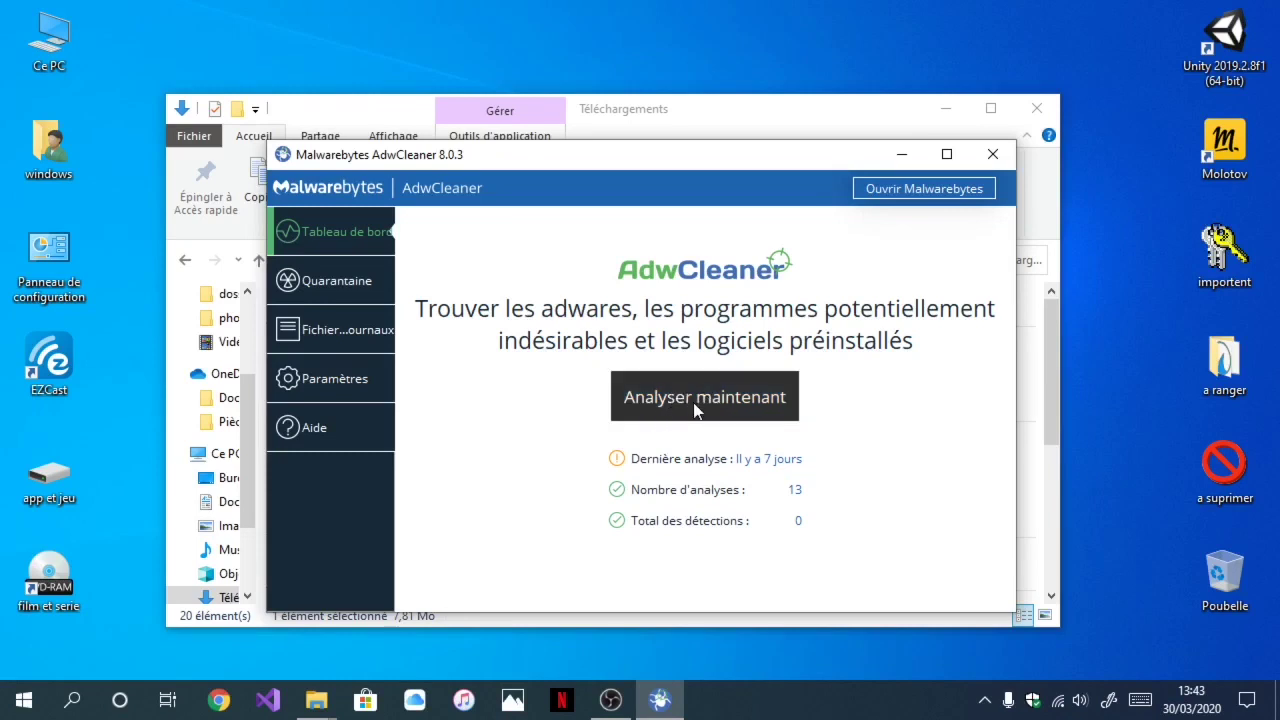
Step: Run an AdwCleaner scan from its dashboard and close the program, skipping the basic repair
click(339, 377)
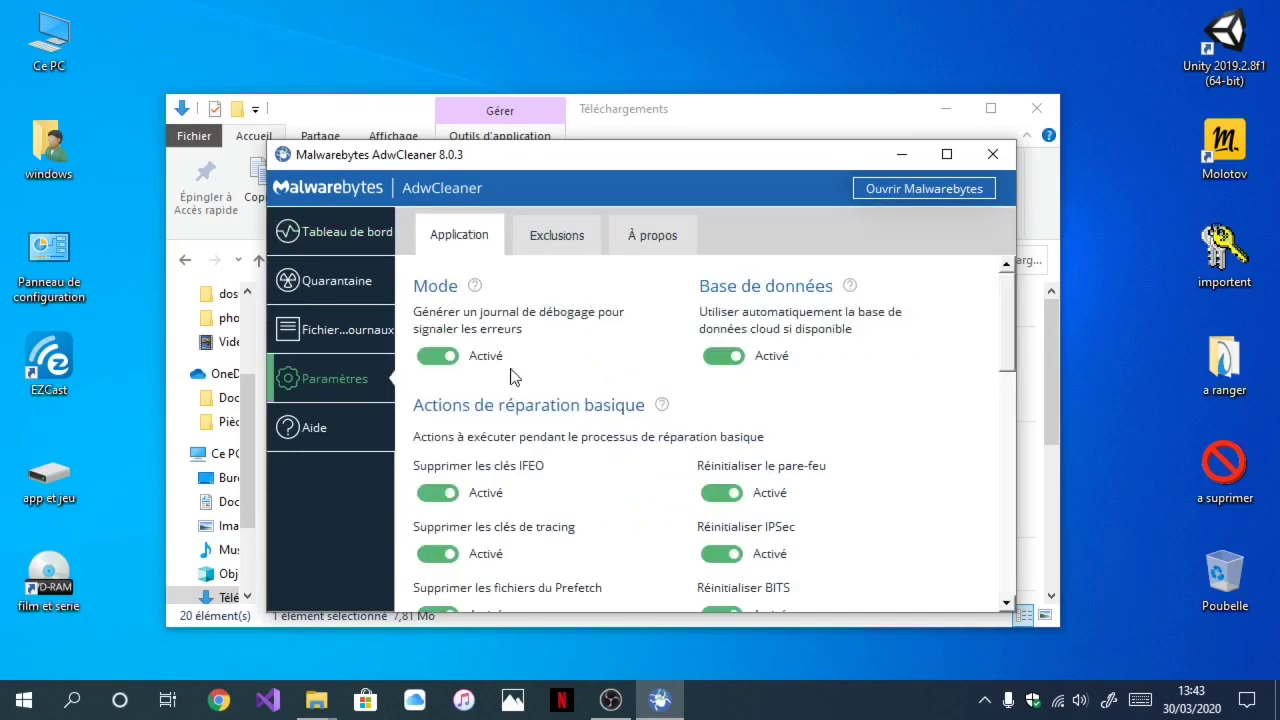
click(335, 238)
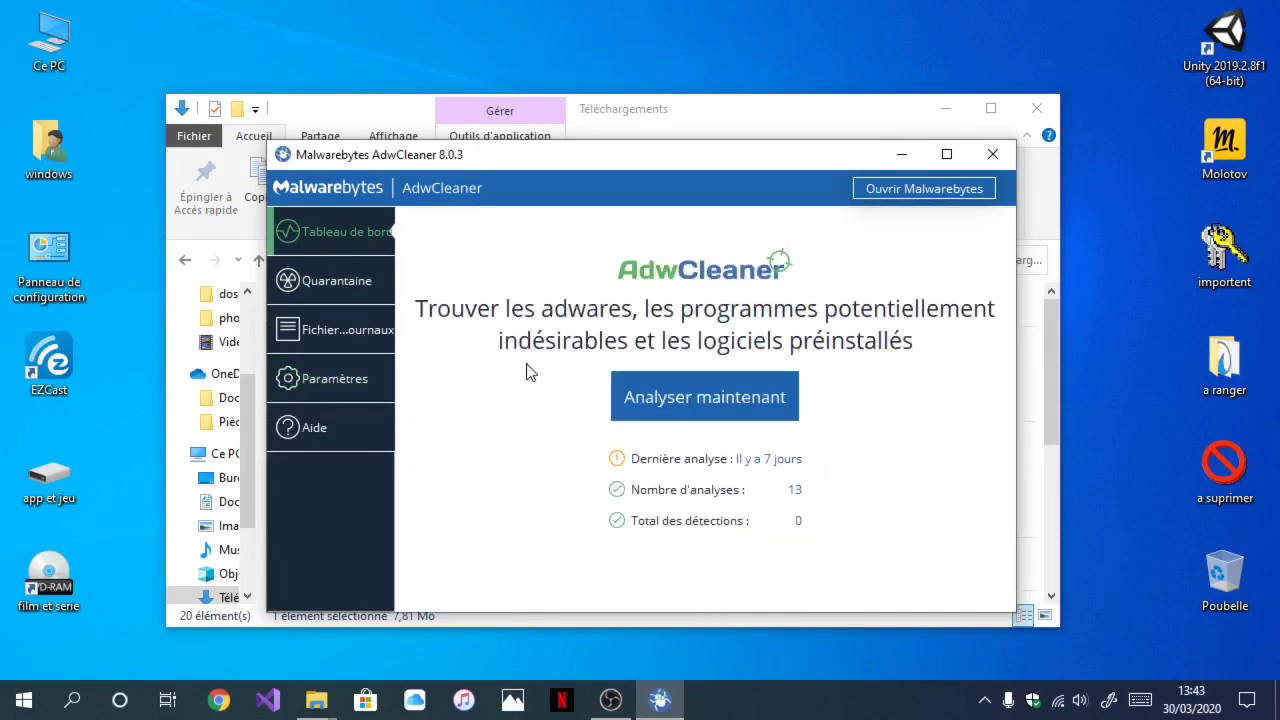
click(652, 398)
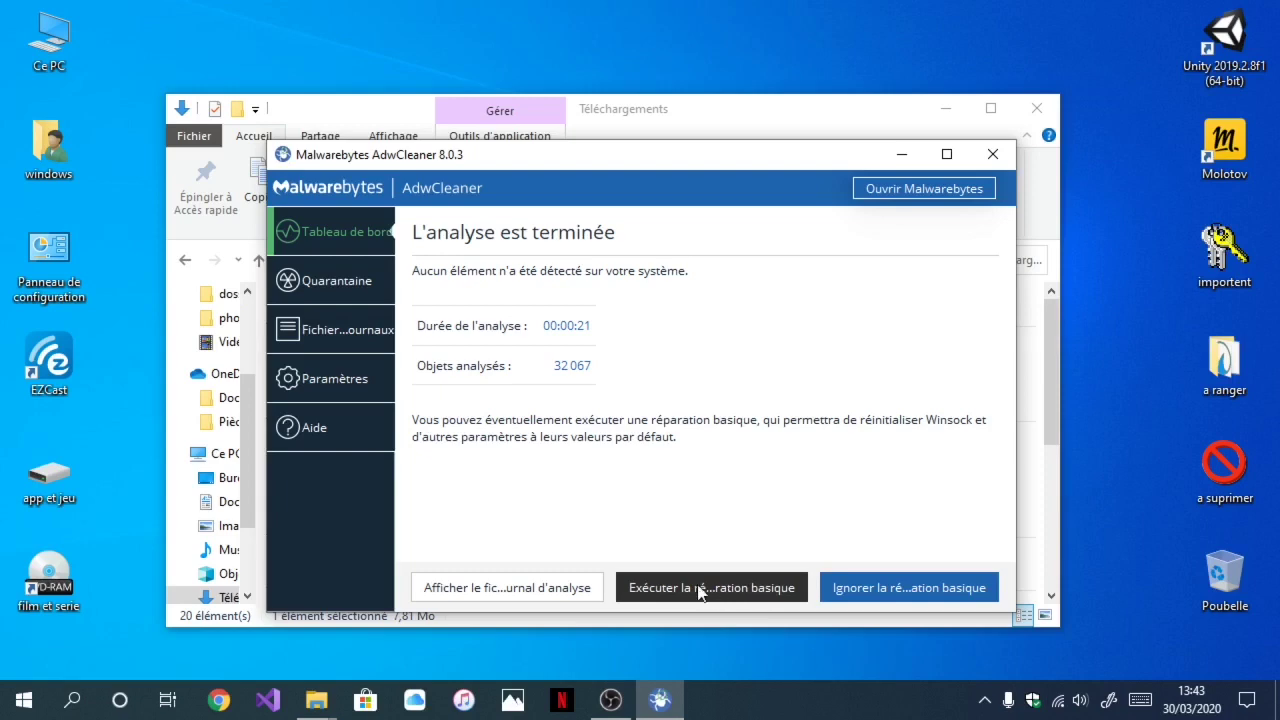
click(862, 594)
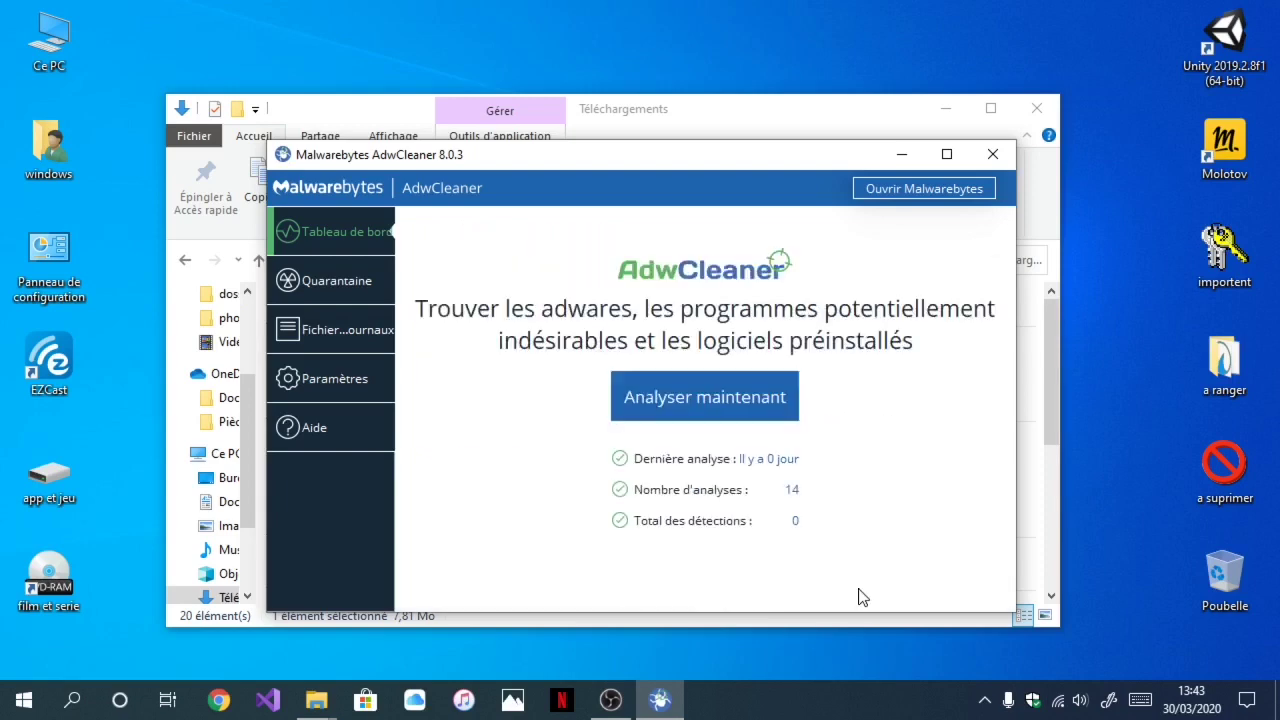
click(993, 155)
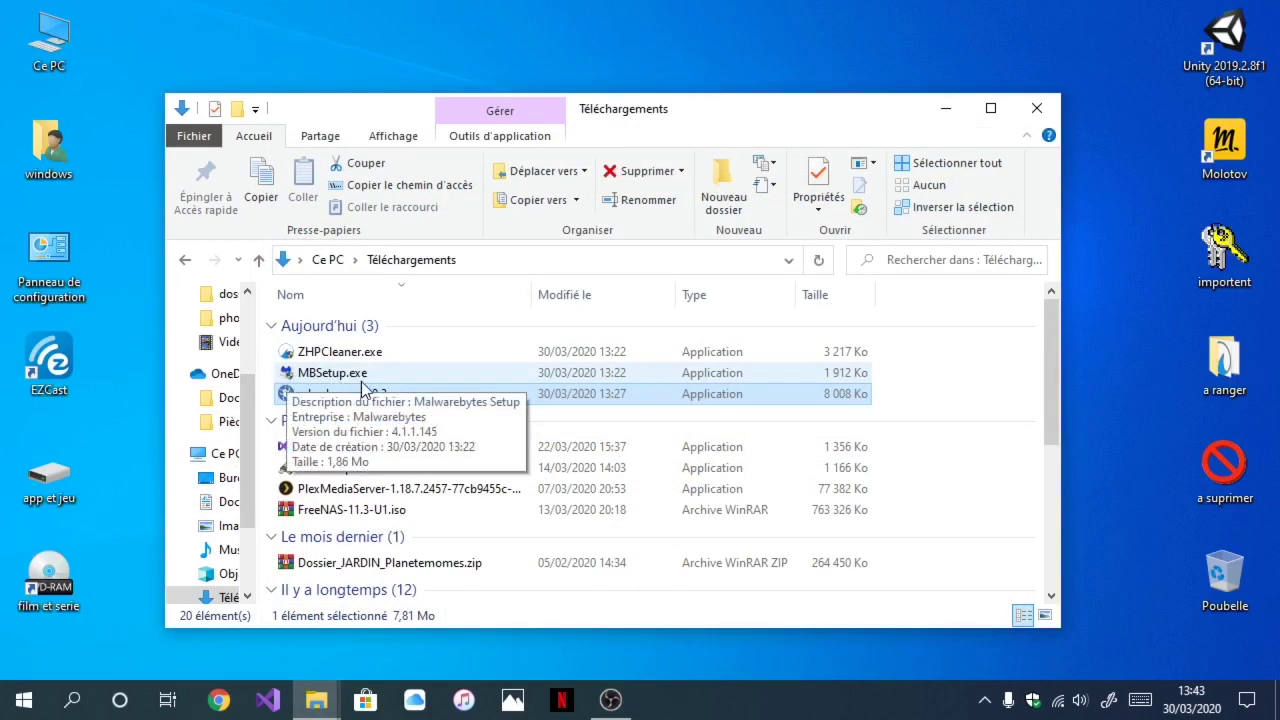
Step: Try to install Malwarebytes with MBSetup.exe and attempt to close its installer window
double_click(327, 376)
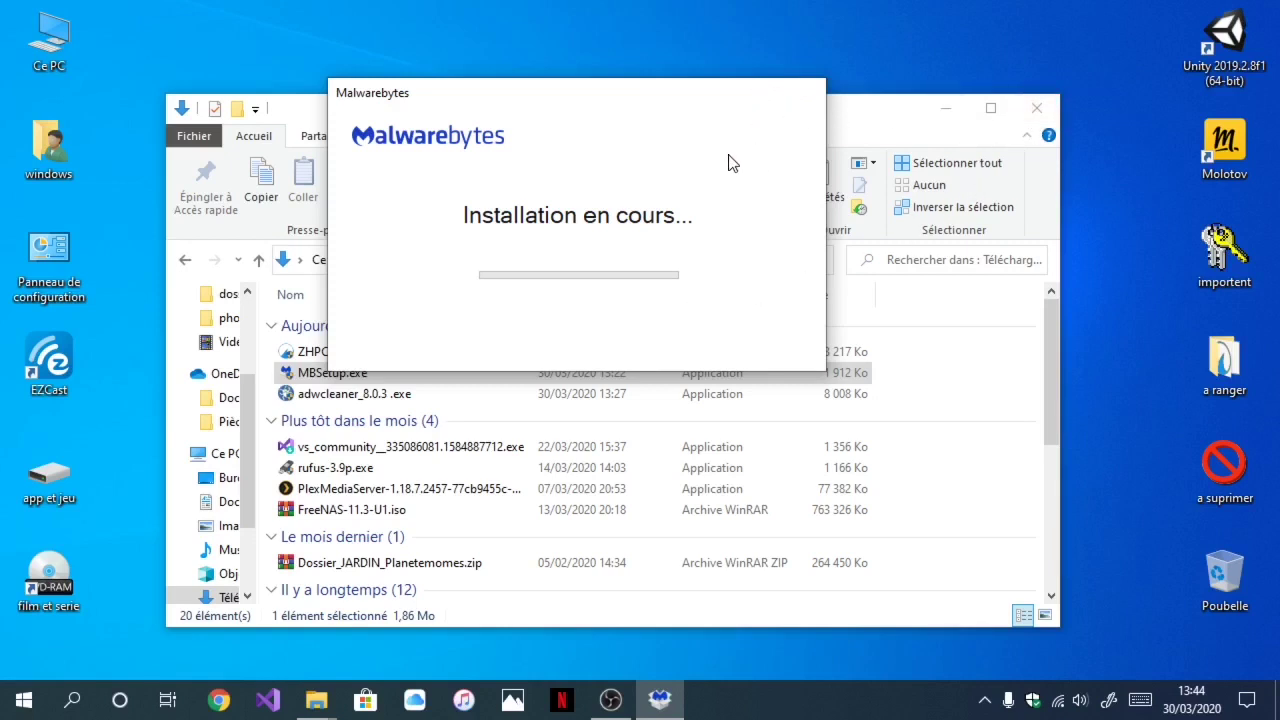
right_click(659, 699)
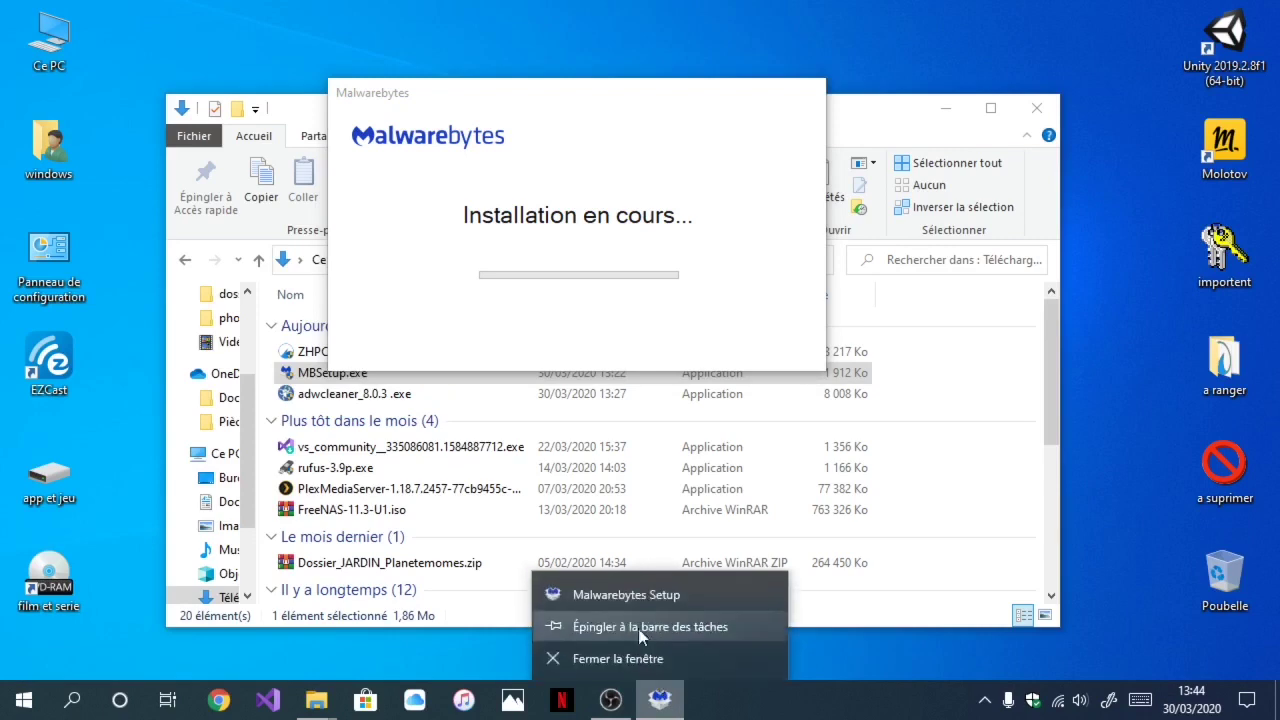
click(593, 657)
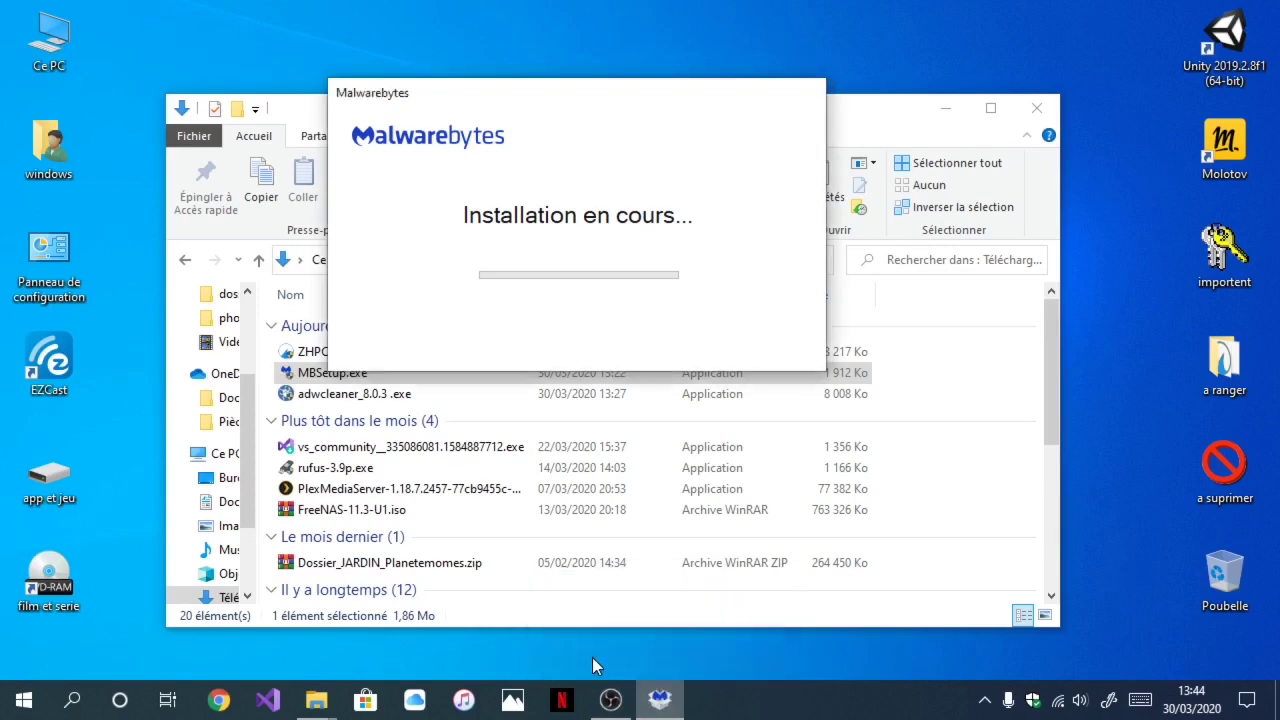
Step: End the Malwarebytes Setup and Malwarebytes Tray Application tasks in Task Manager and close it
right_click(24, 699)
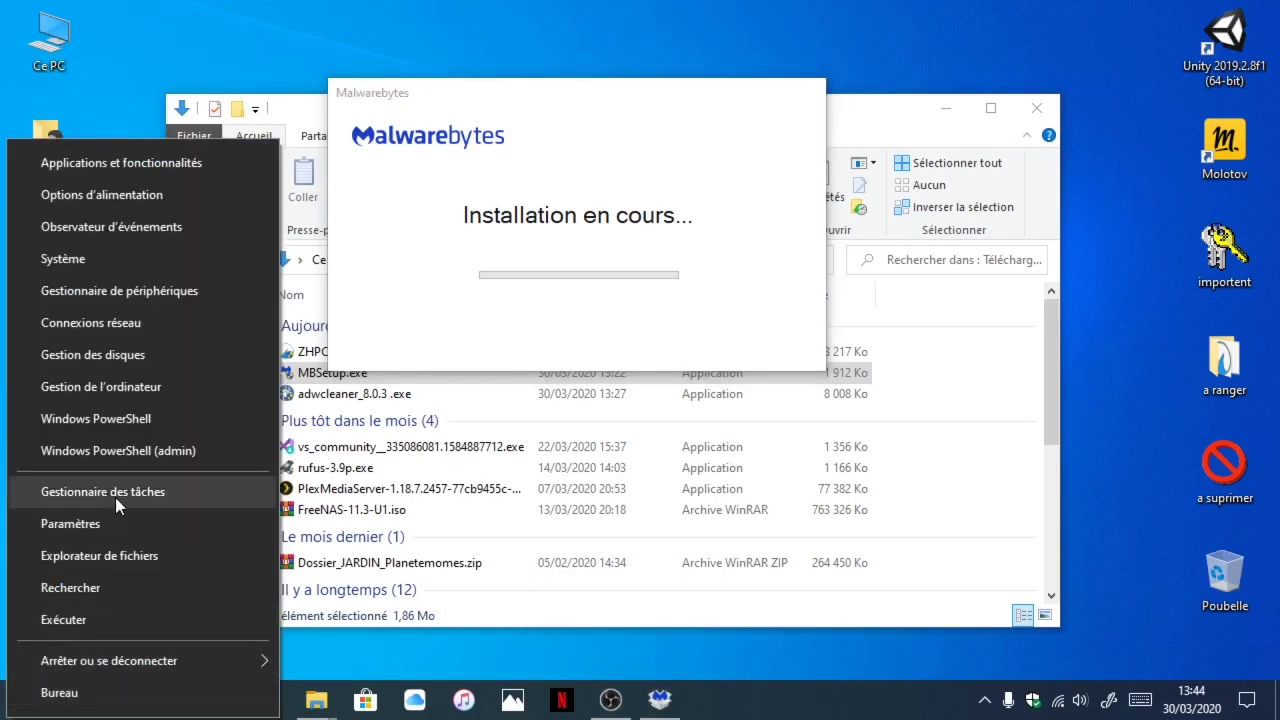
click(115, 494)
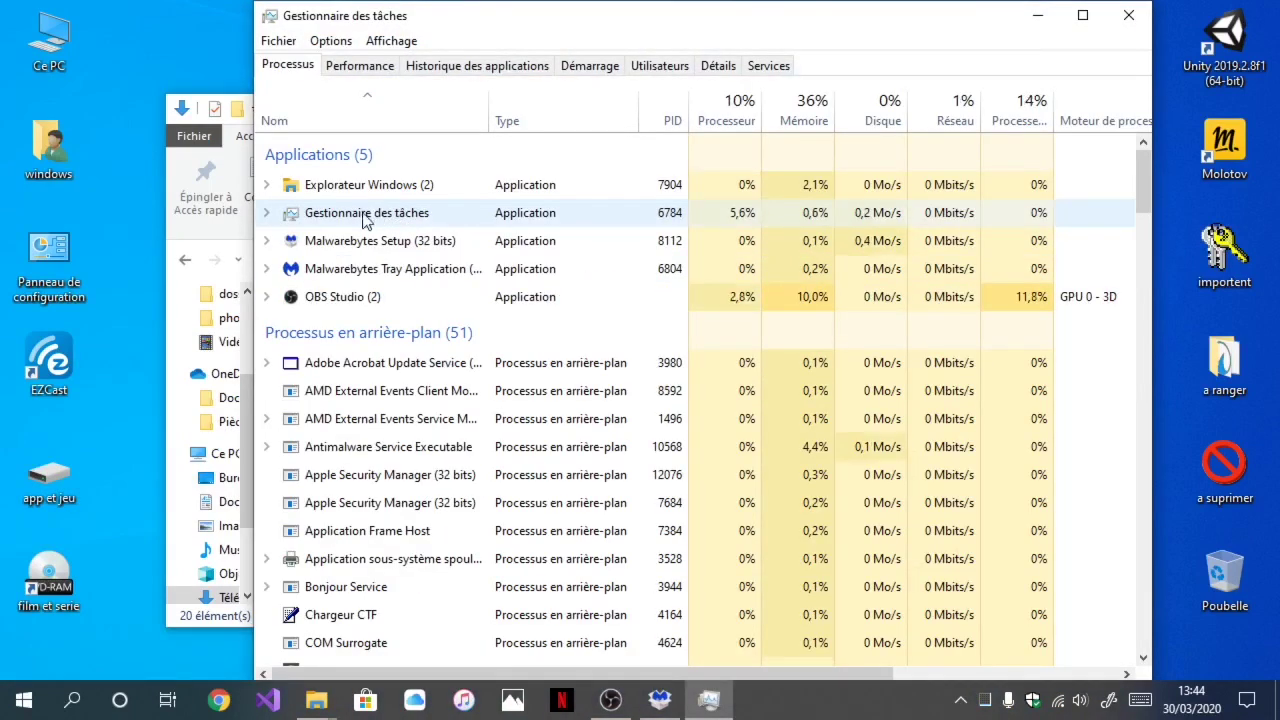
right_click(325, 246)
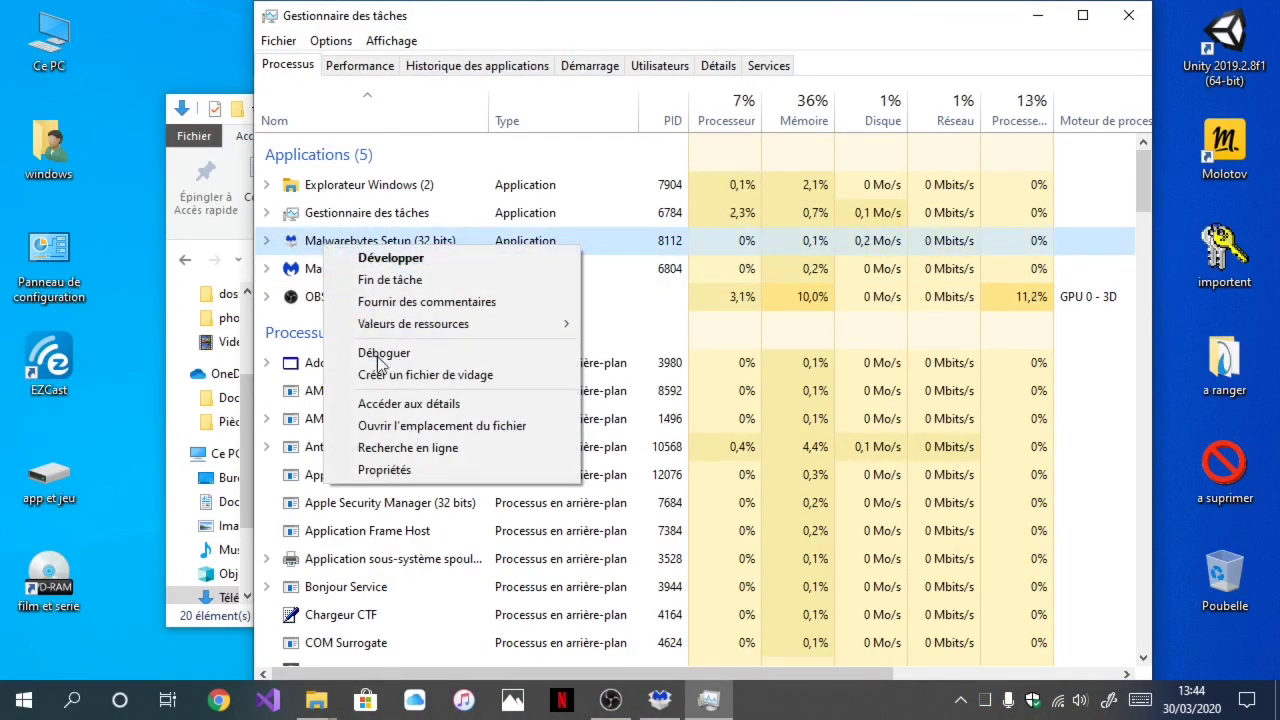
click(390, 280)
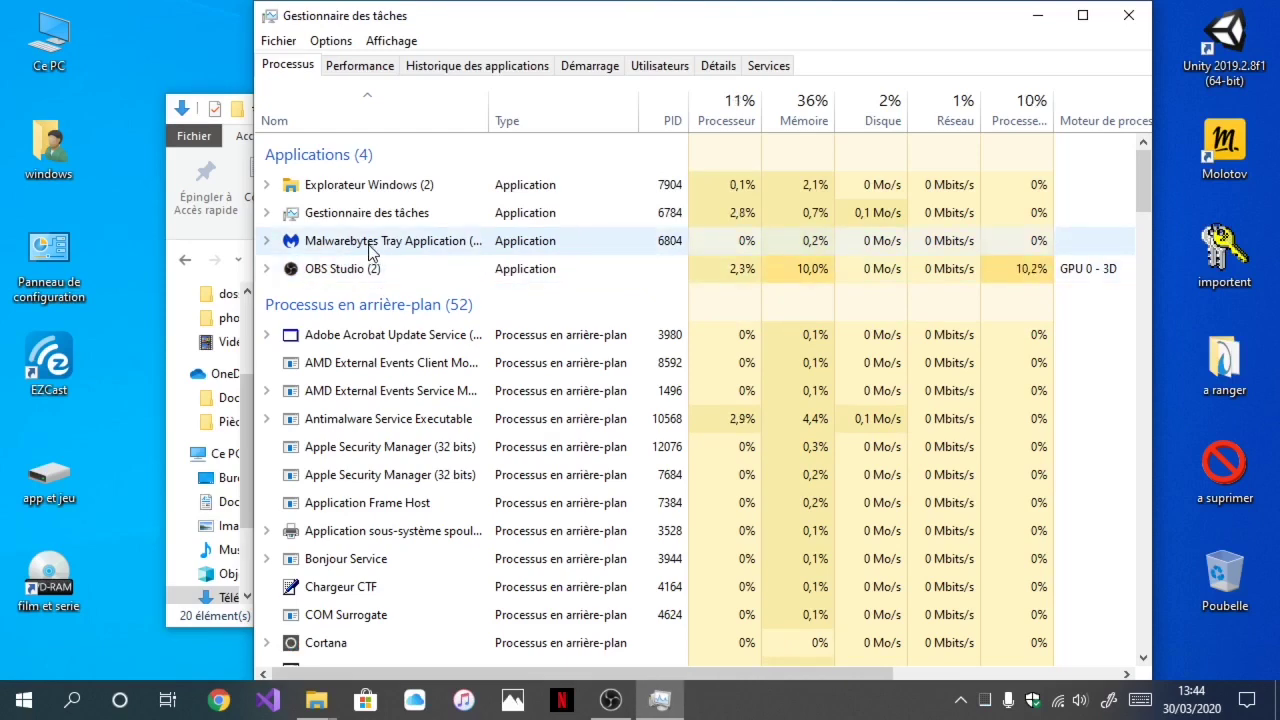
right_click(370, 250)
click(403, 280)
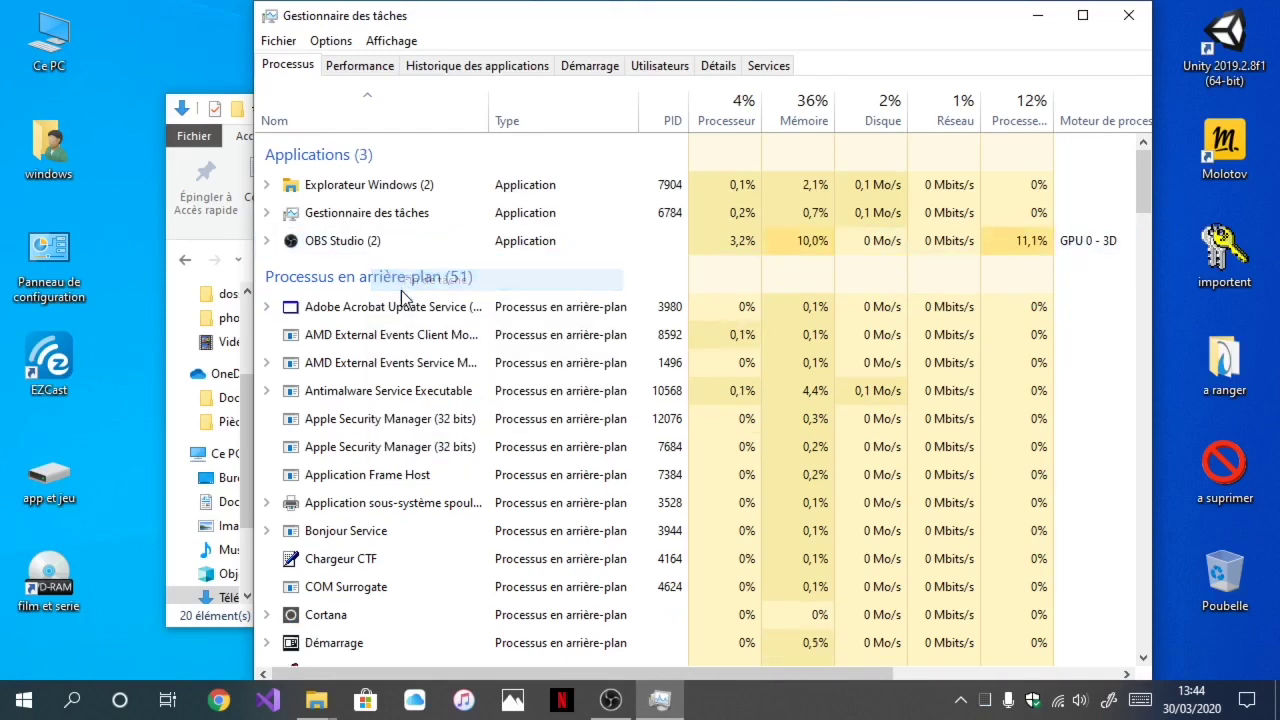
click(1121, 28)
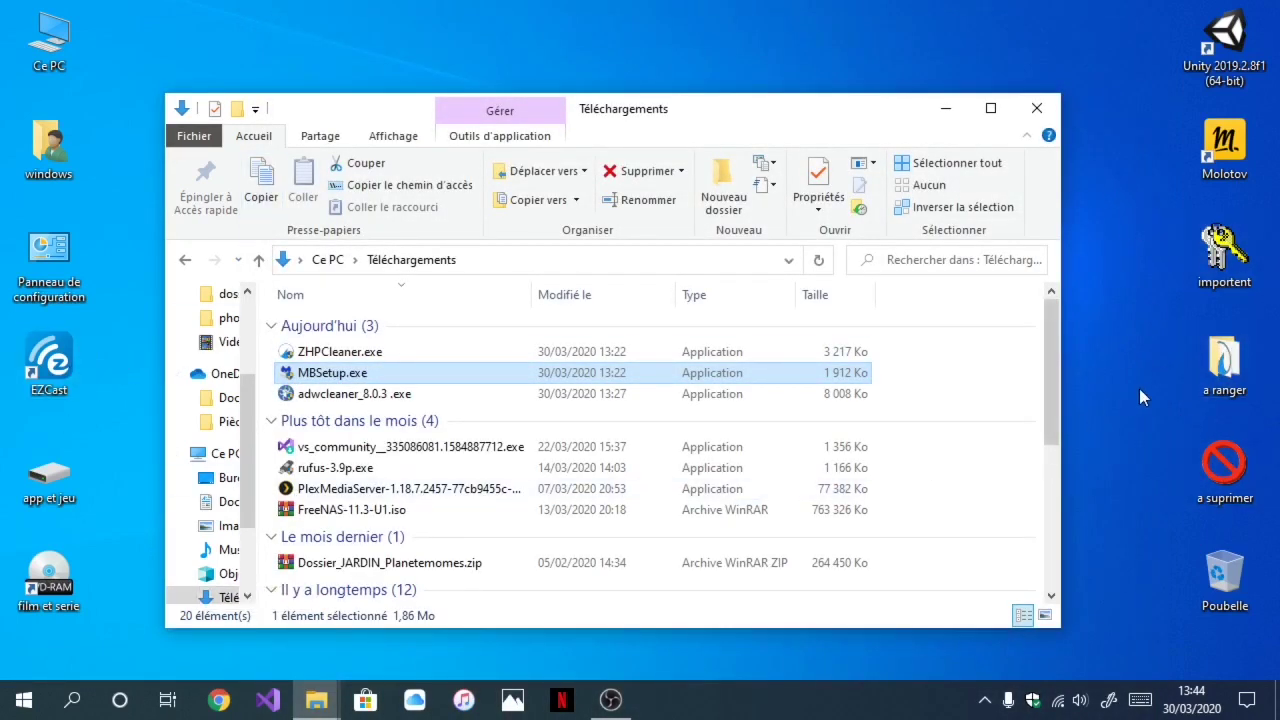
Step: Find the installed Malwarebytes by searching Windows for "malw", open it and start a threat scan
double_click(1222, 362)
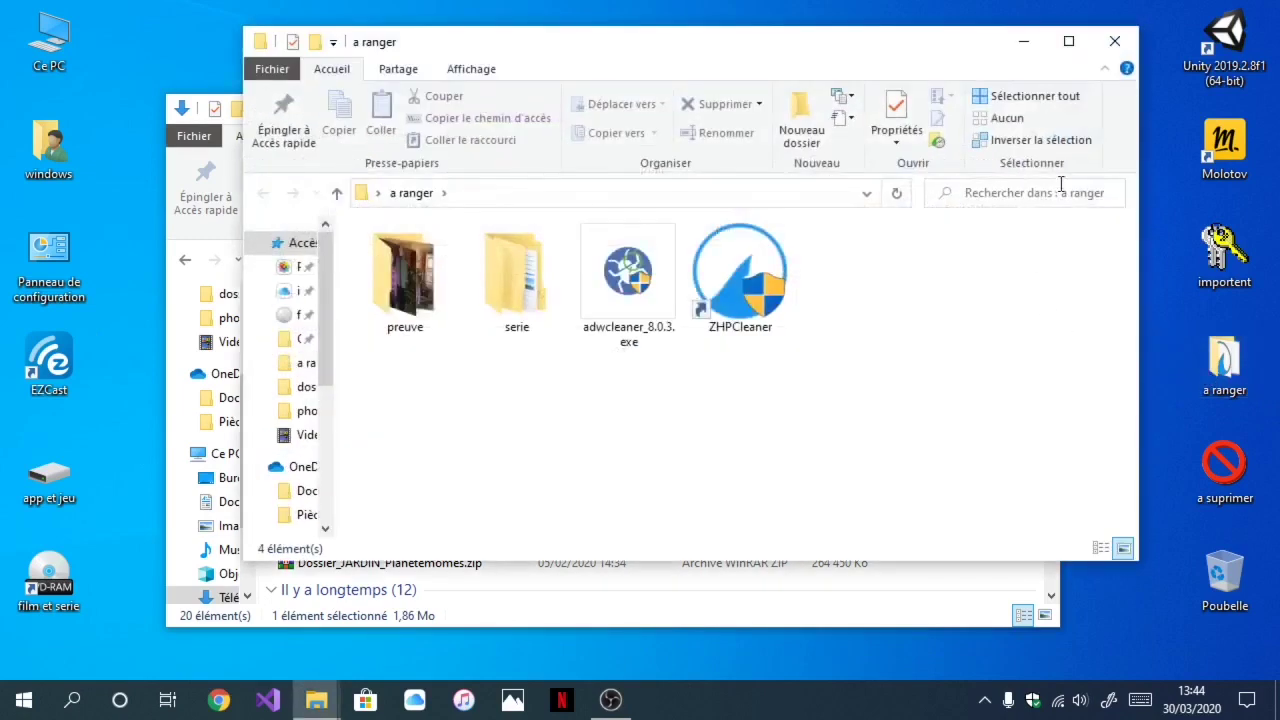
click(1114, 41)
click(84, 703)
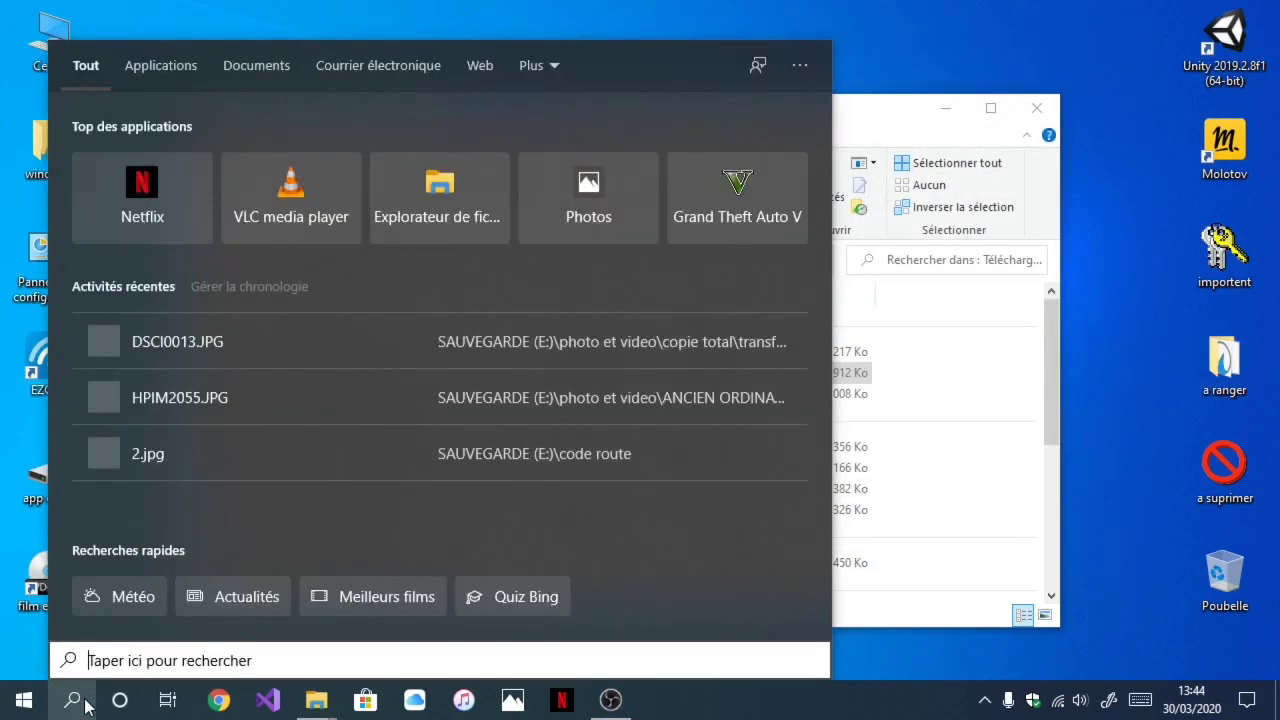
text(m)
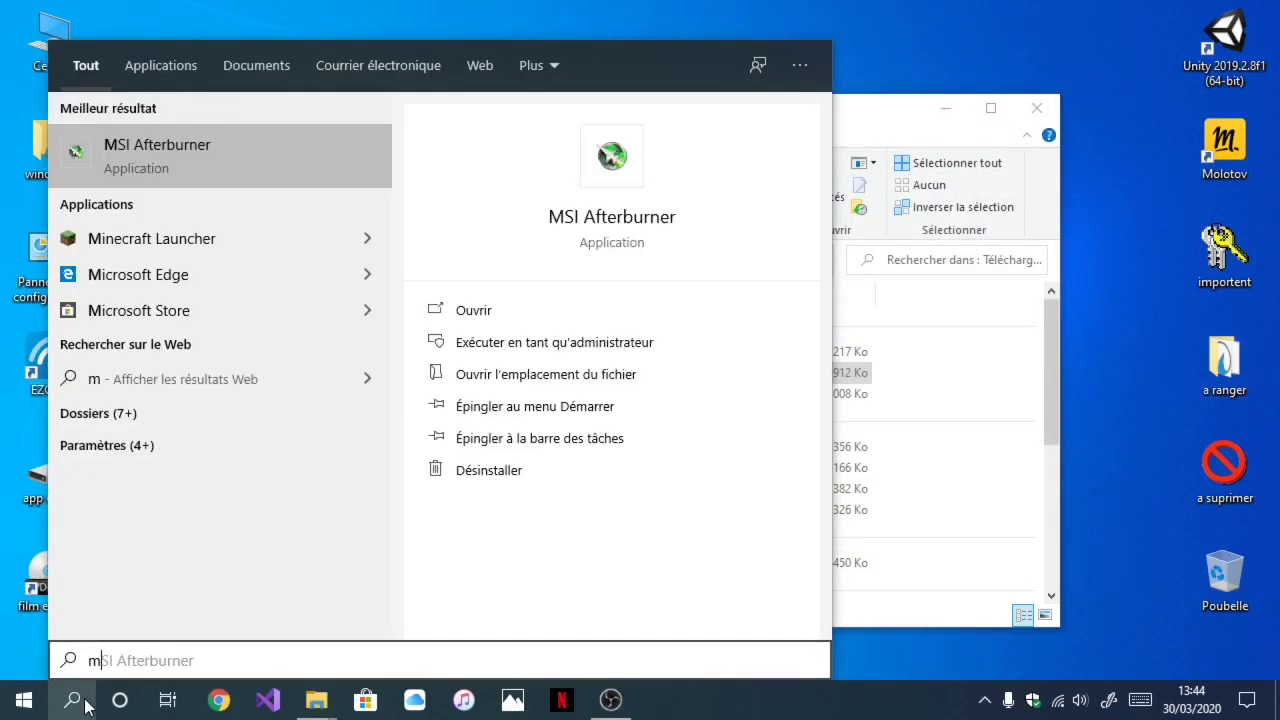
text(alw)
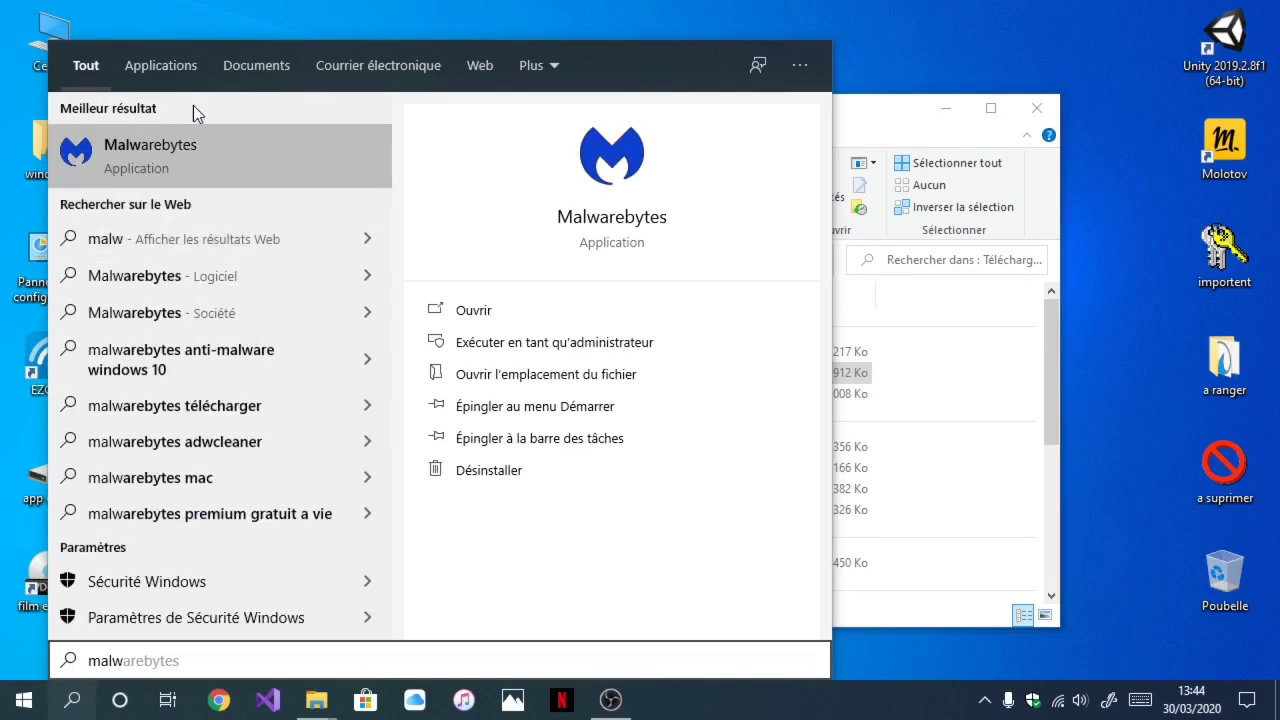
click(171, 145)
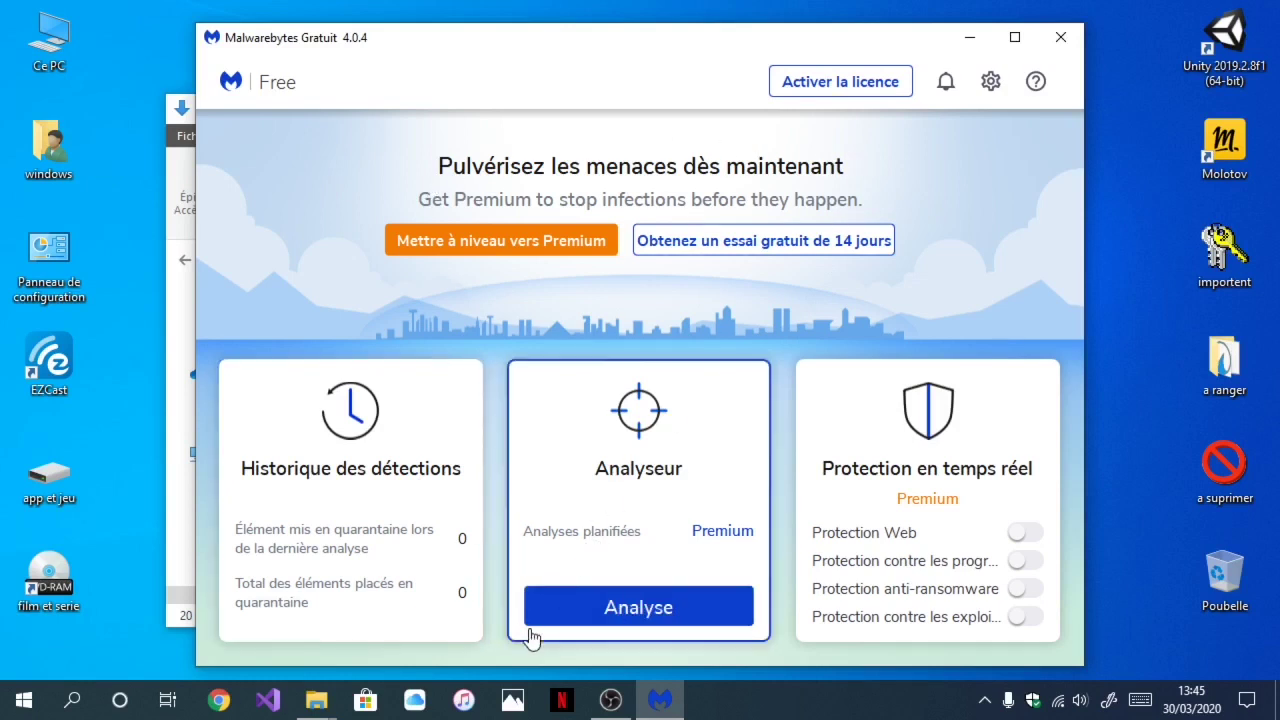
click(590, 614)
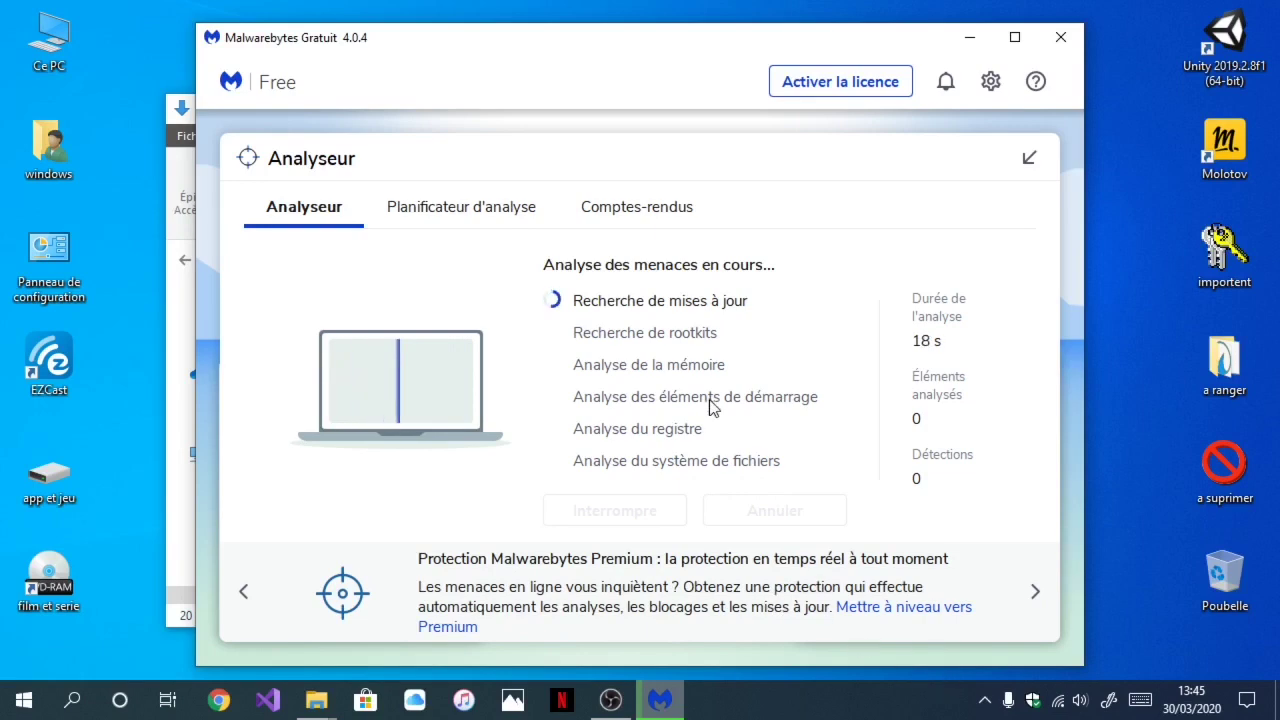
Step: Bring Malwarebytes back to the front and close it, and minimise the OBS window to show the desktop
click(610, 700)
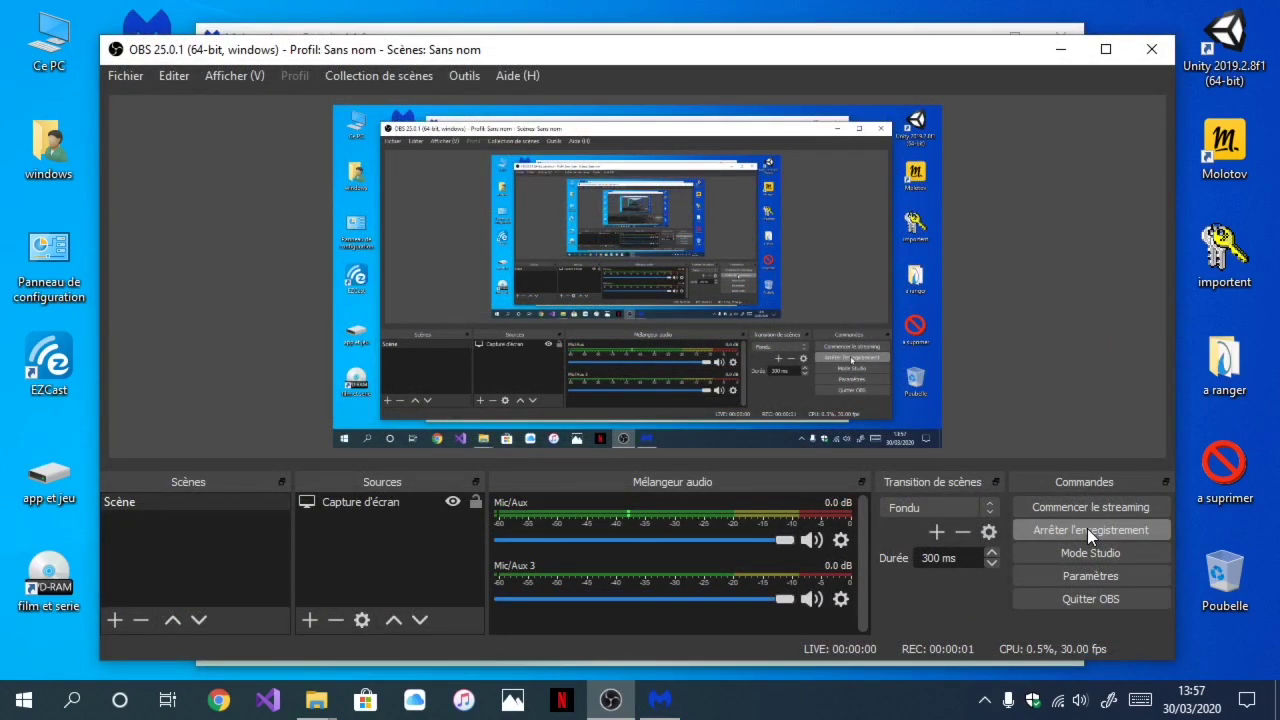
click(660, 700)
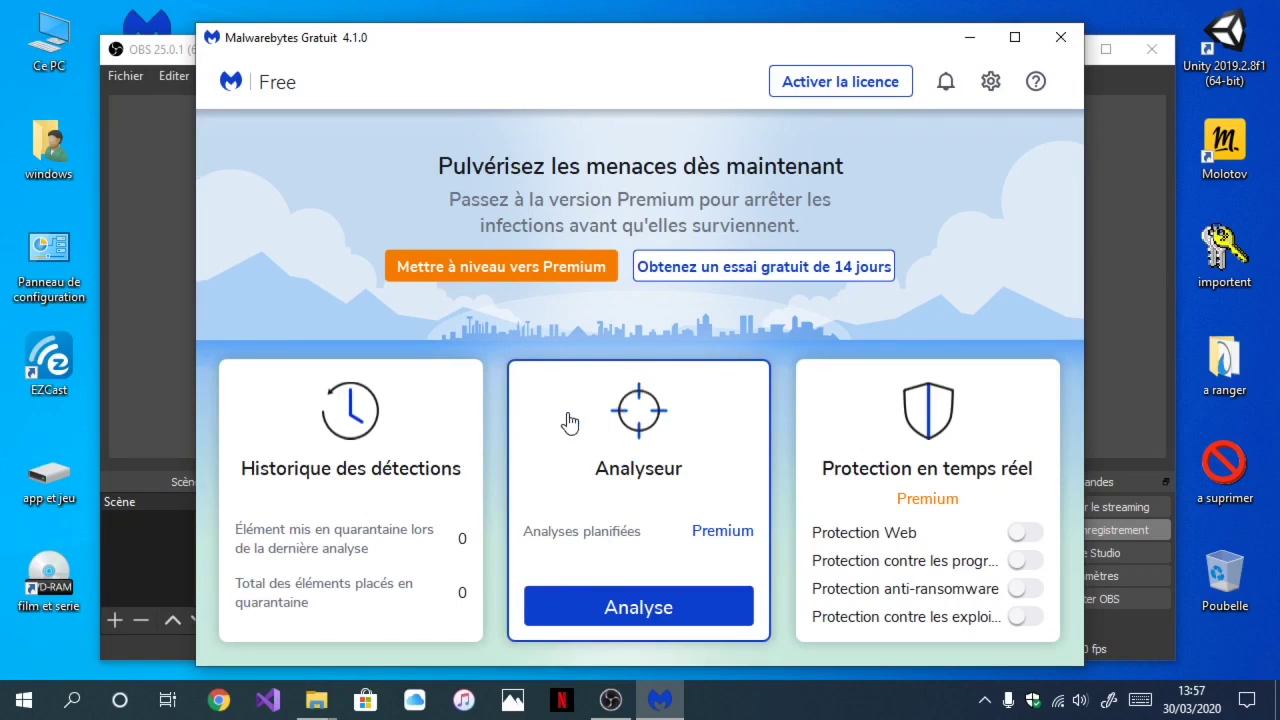
click(1056, 46)
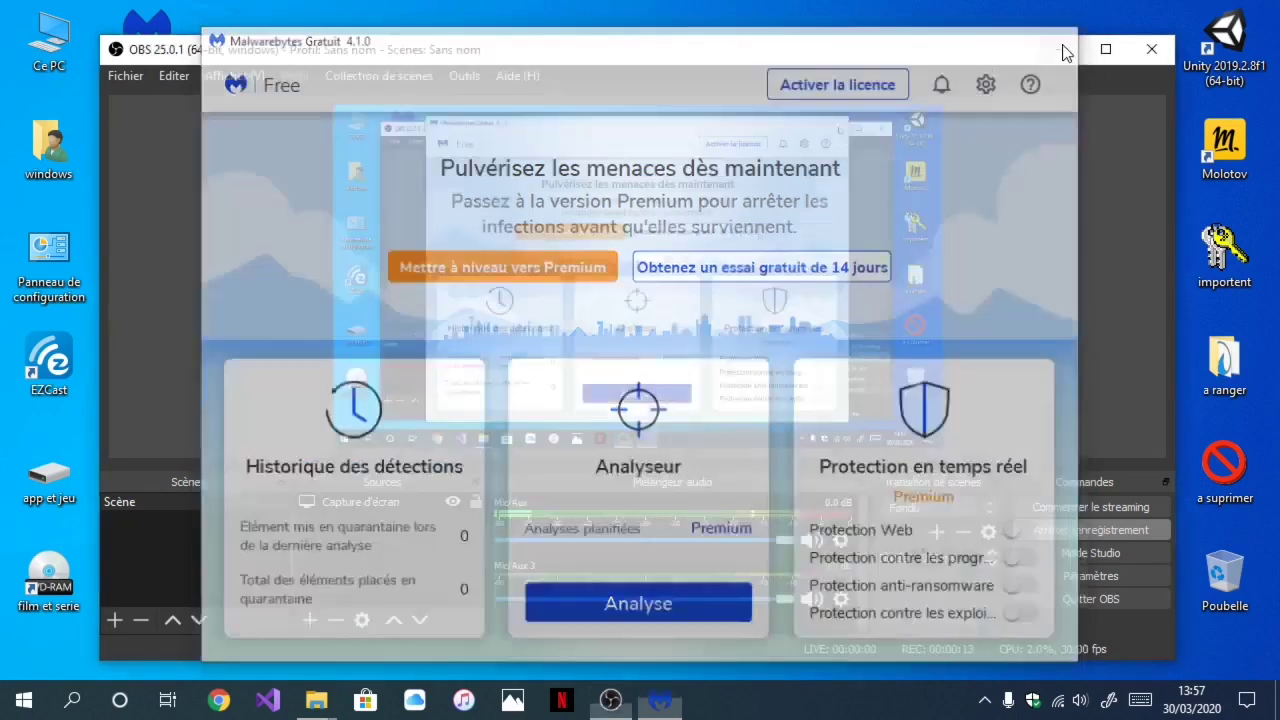
click(1062, 50)
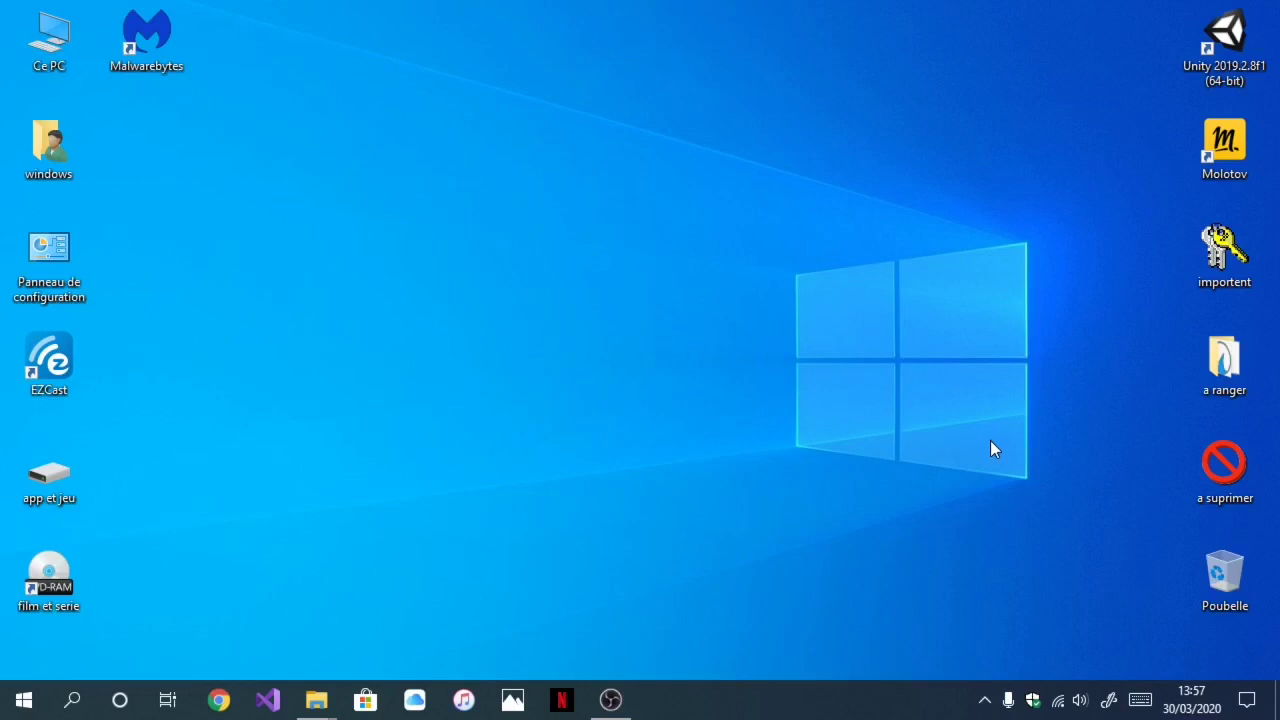
Step: Open Windows Security's virus and threat protection, review the available scan options, and close the window
click(1033, 697)
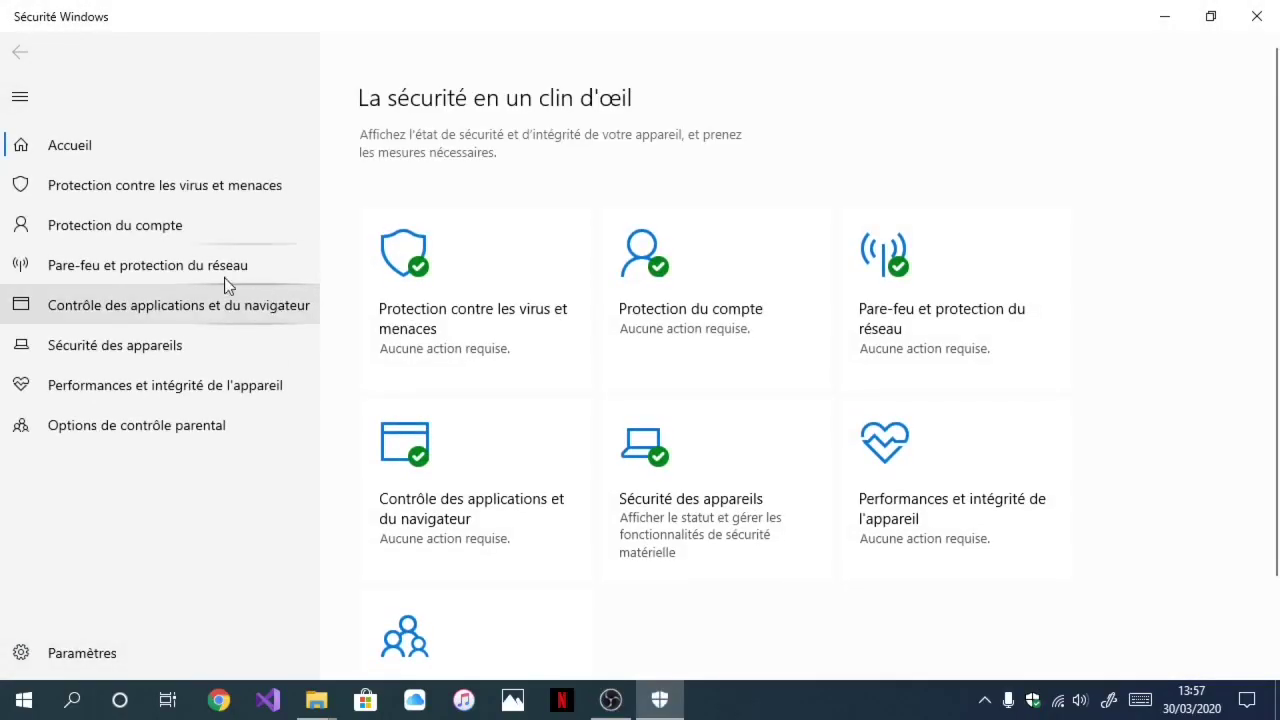
click(163, 205)
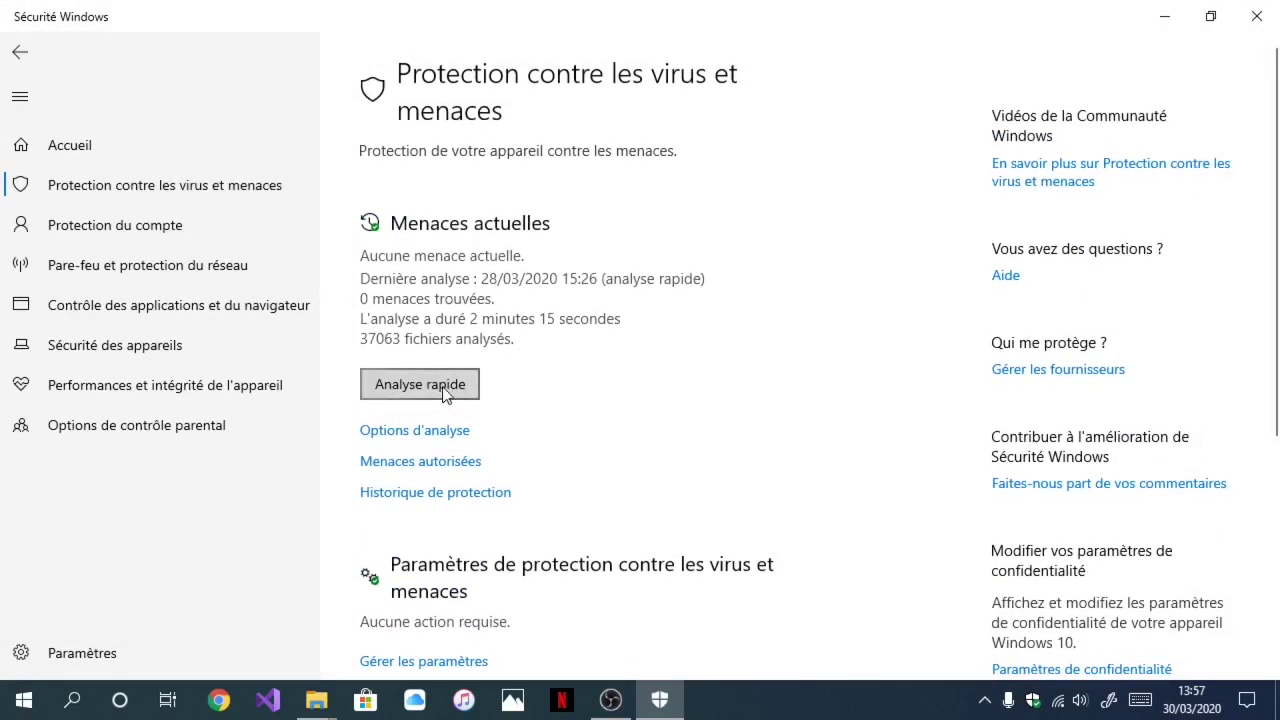
click(414, 430)
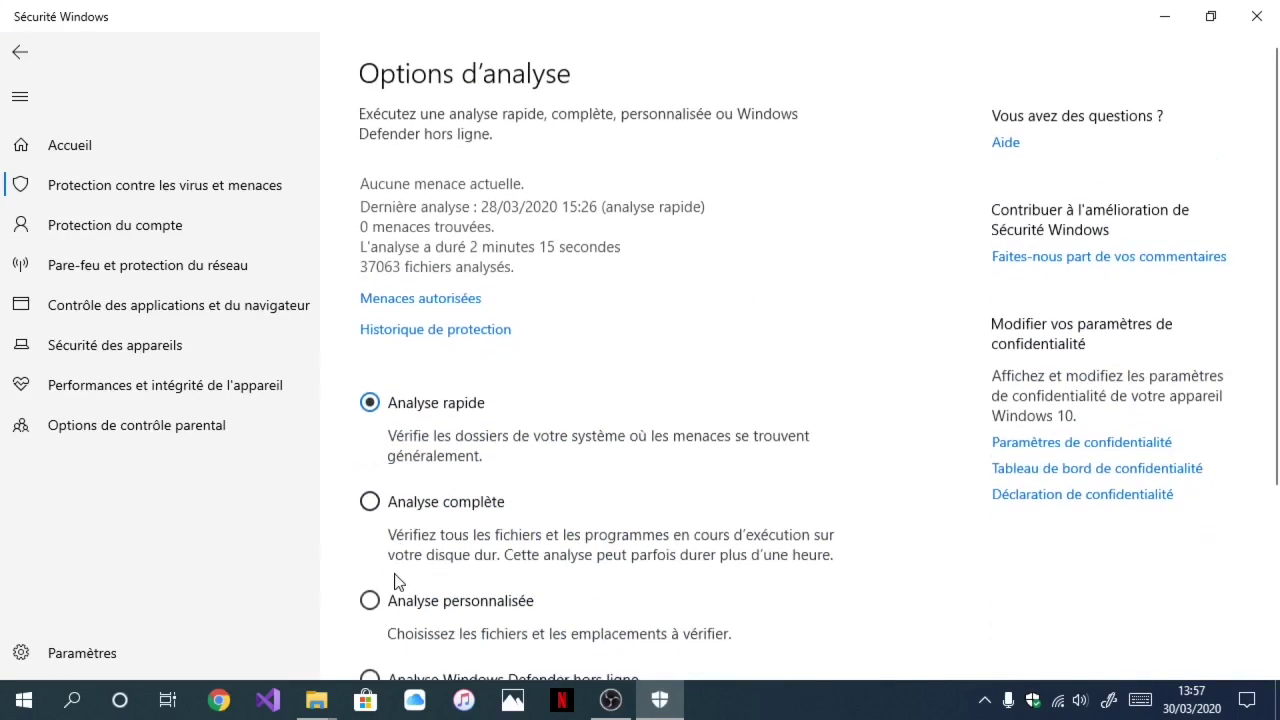
scroll(423, 457, down, 4)
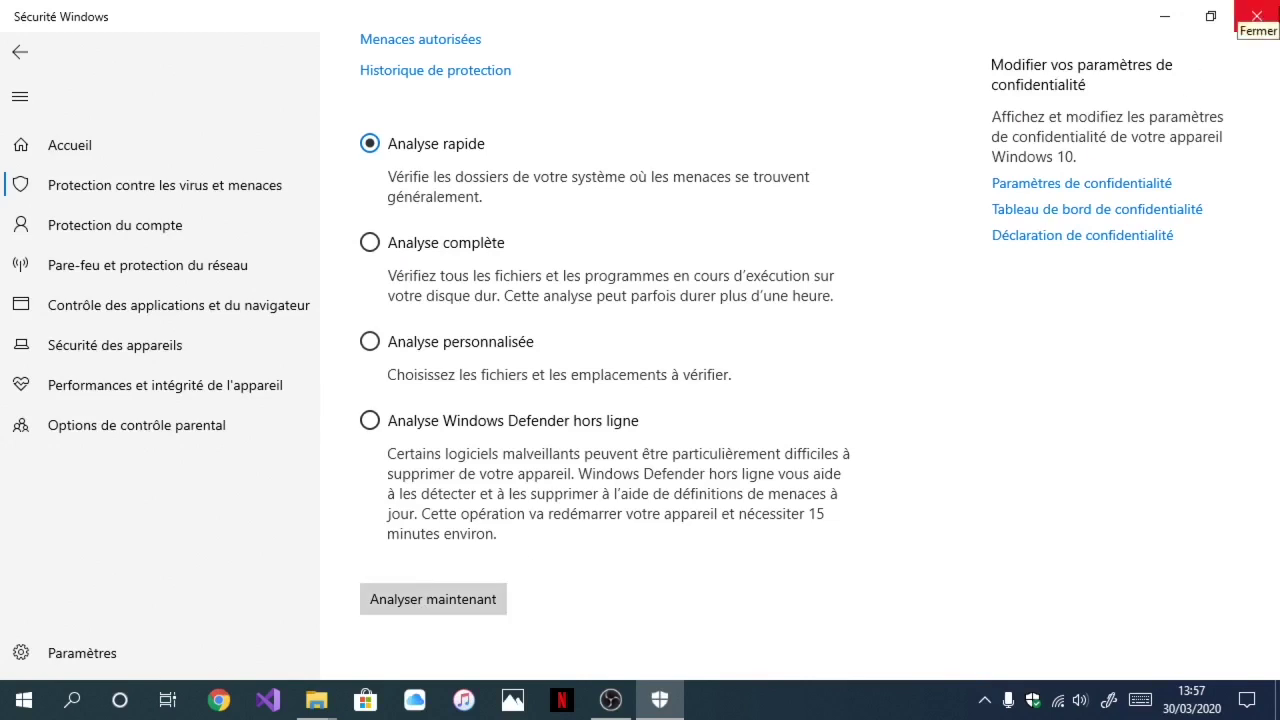
click(1256, 16)
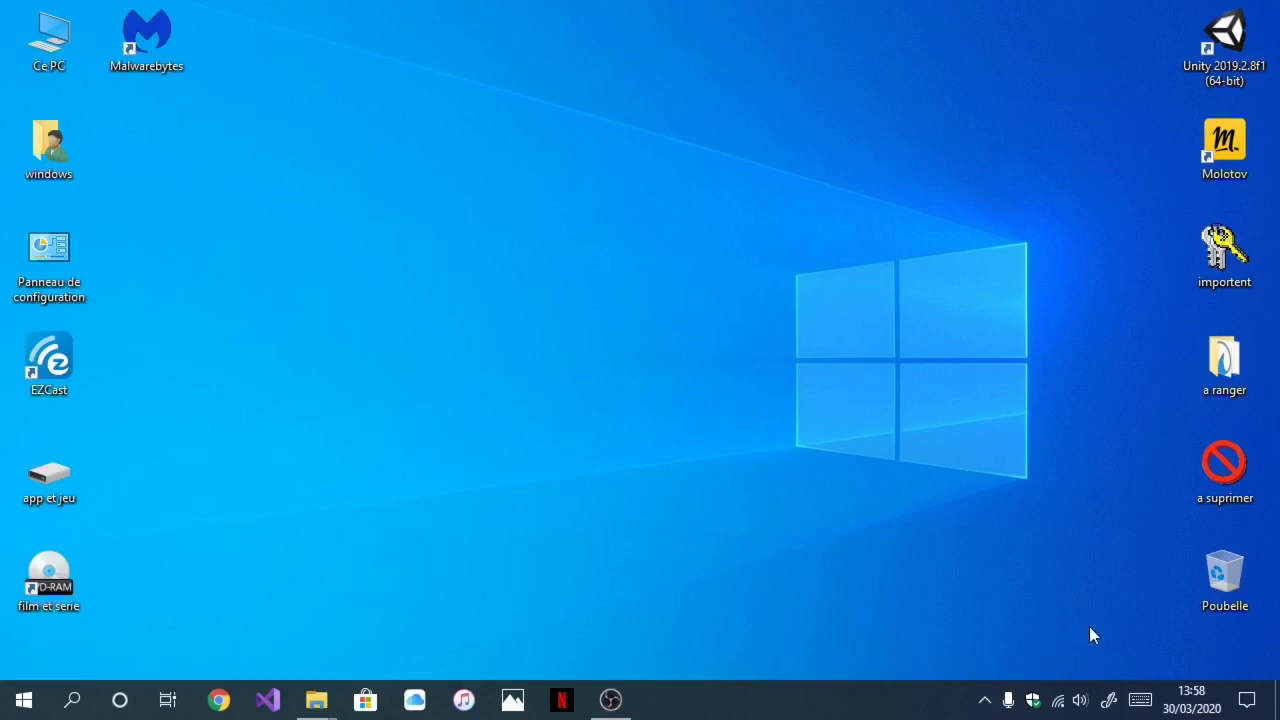
Step: Open Windows Security's virus and threat protection and start a quick scan
click(1032, 700)
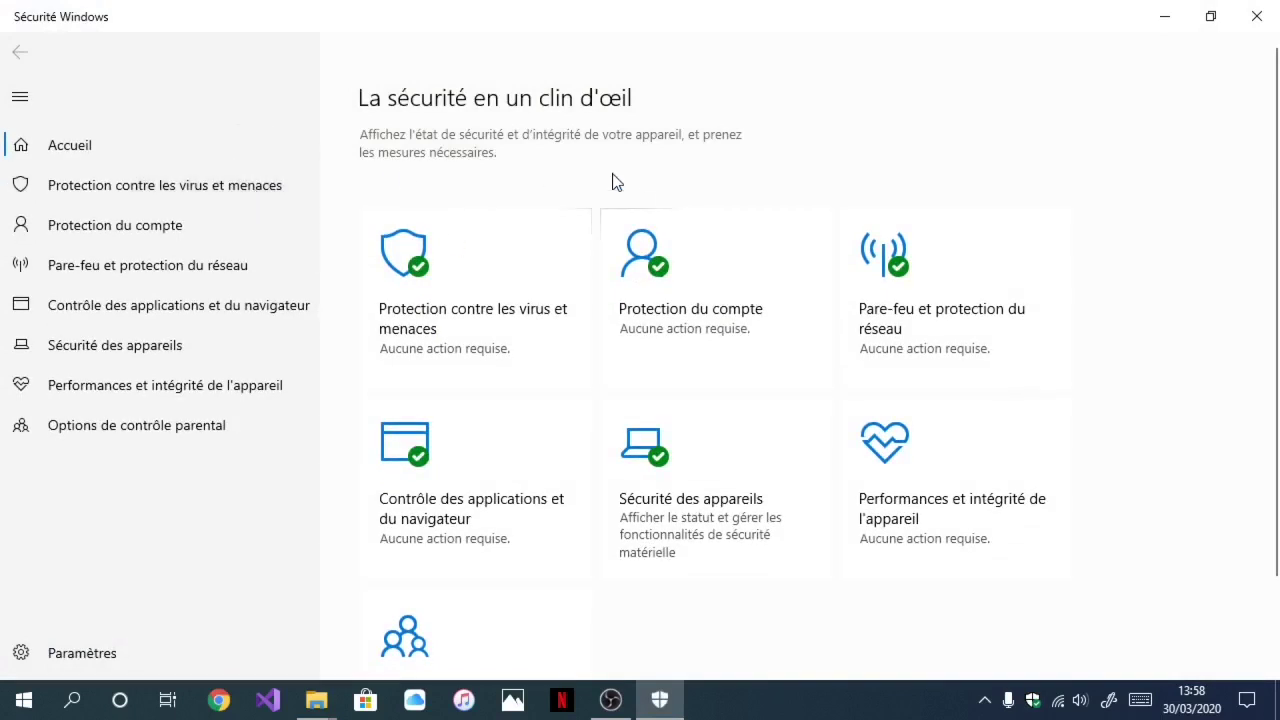
click(217, 188)
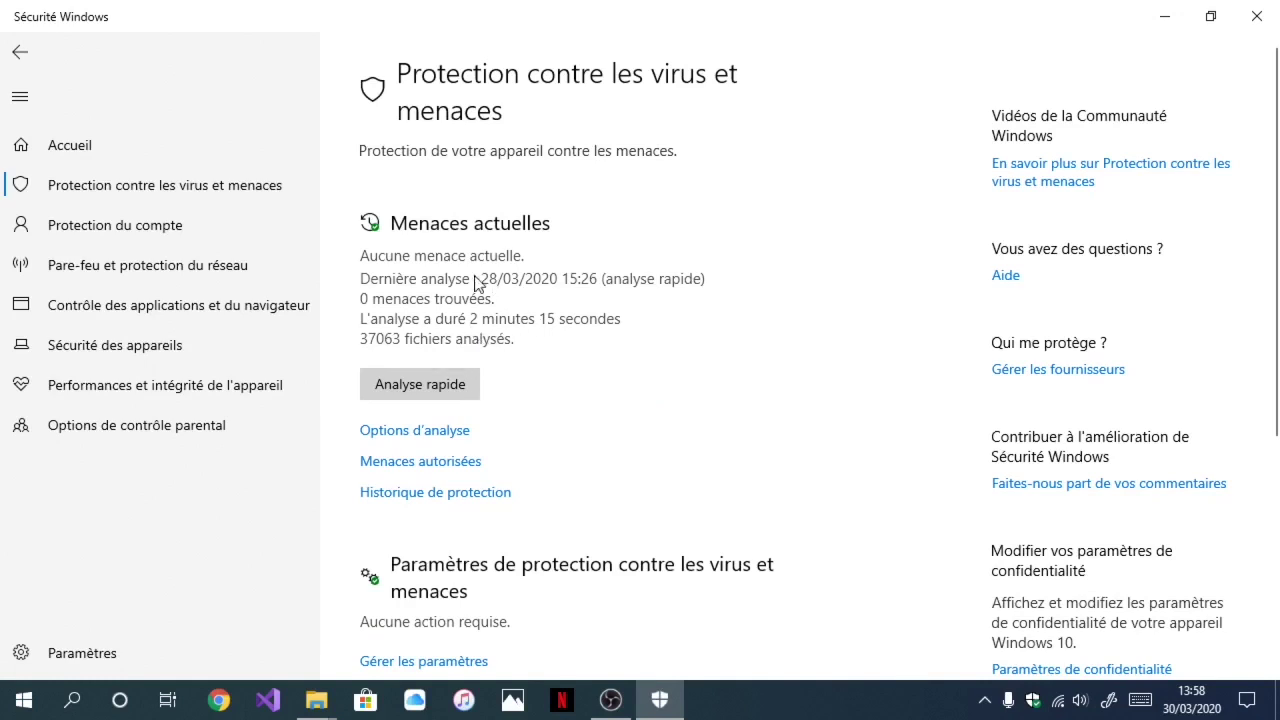
click(443, 387)
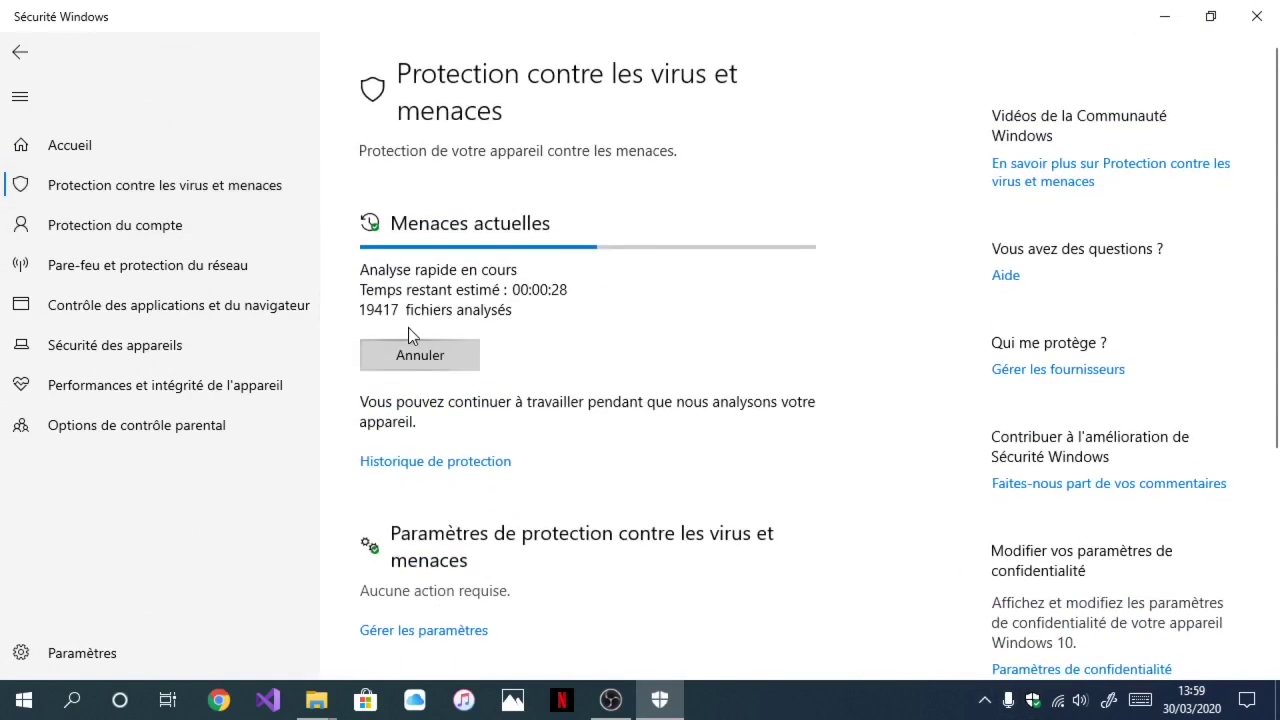
Step: Open the virus and threat protection settings, check the real-time protection option, and minimise Windows Security
scroll(415, 496, down, 2)
click(418, 441)
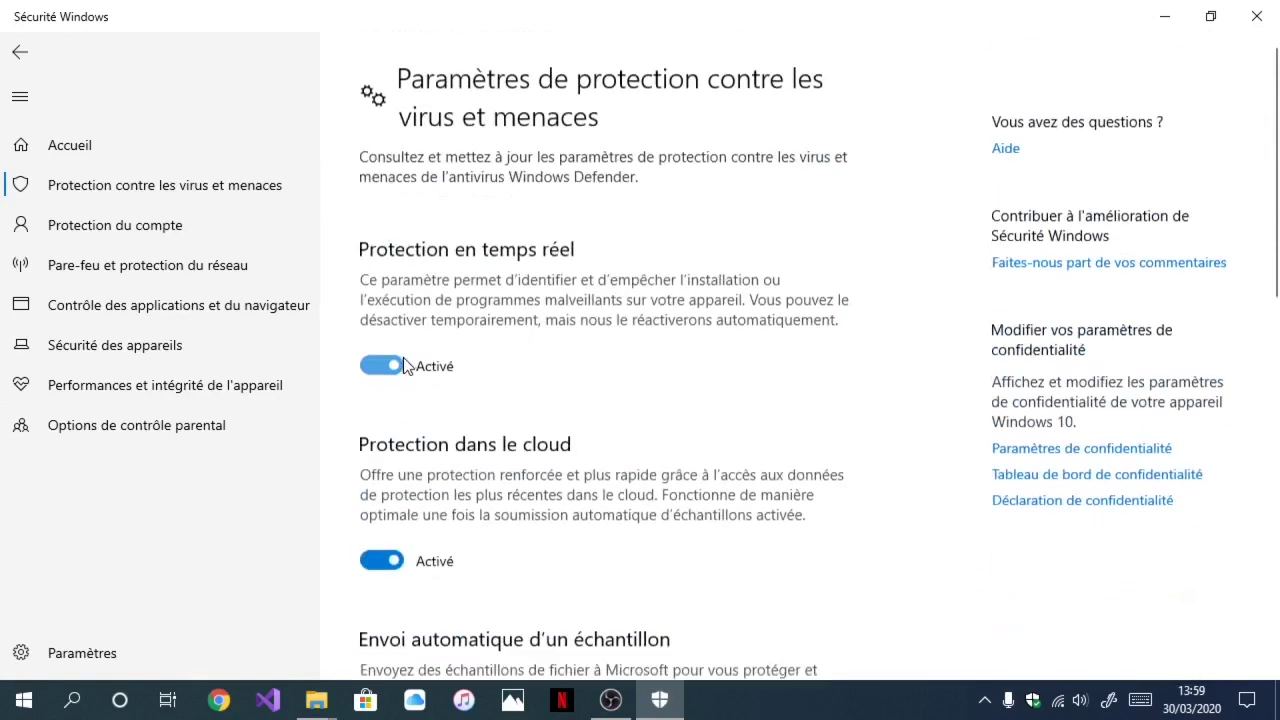
click(390, 356)
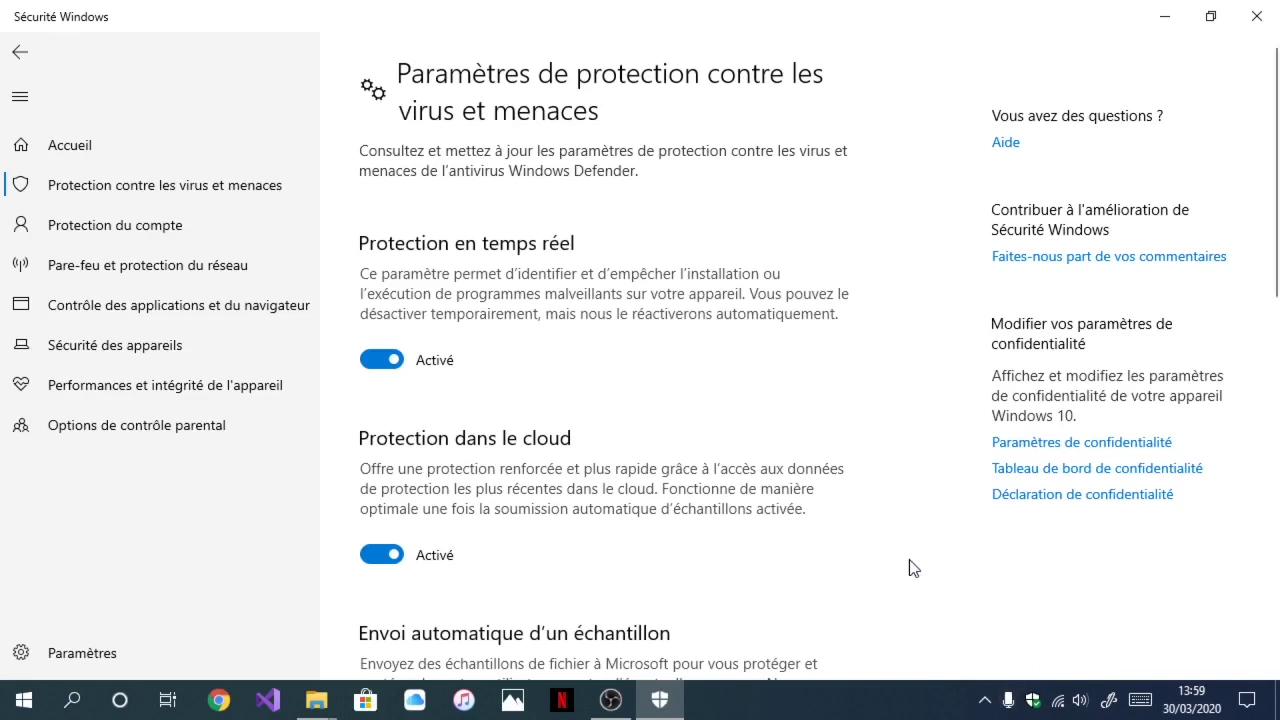
click(1160, 24)
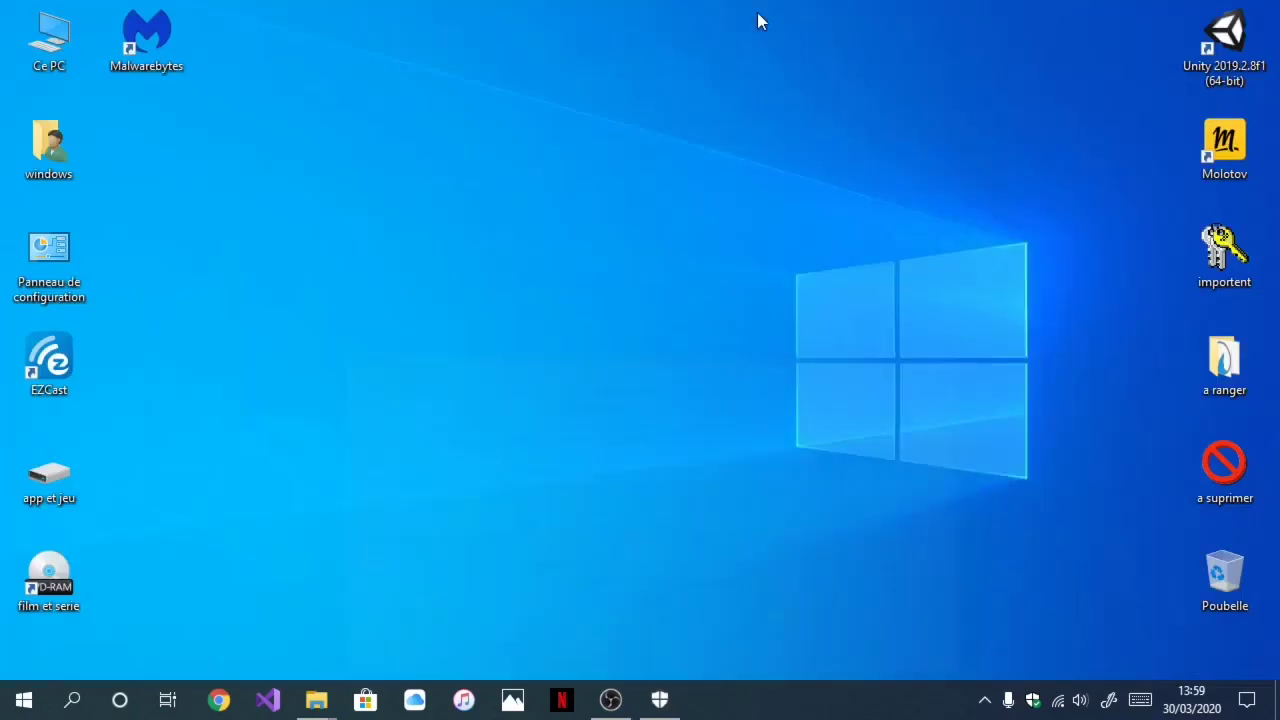
Step: Open the Control Panel's list of installed programs, look through it for unwanted software, and uninstall Molotov
double_click(50, 254)
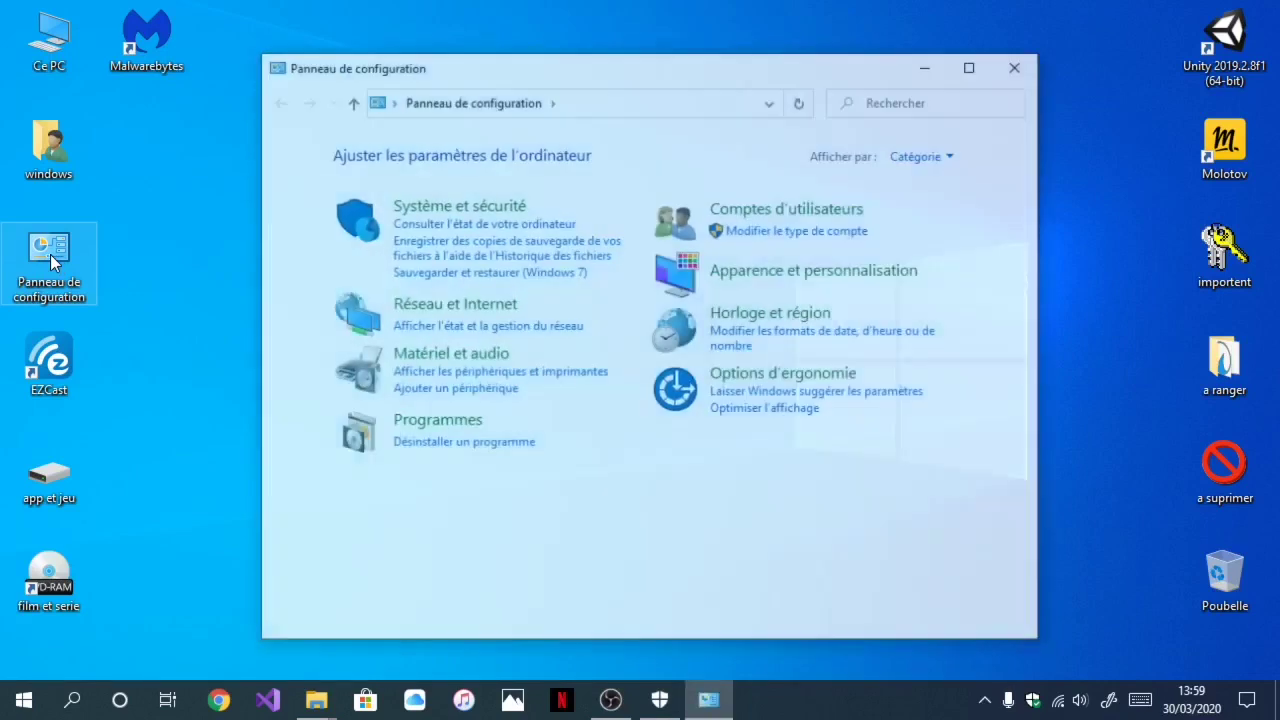
click(405, 444)
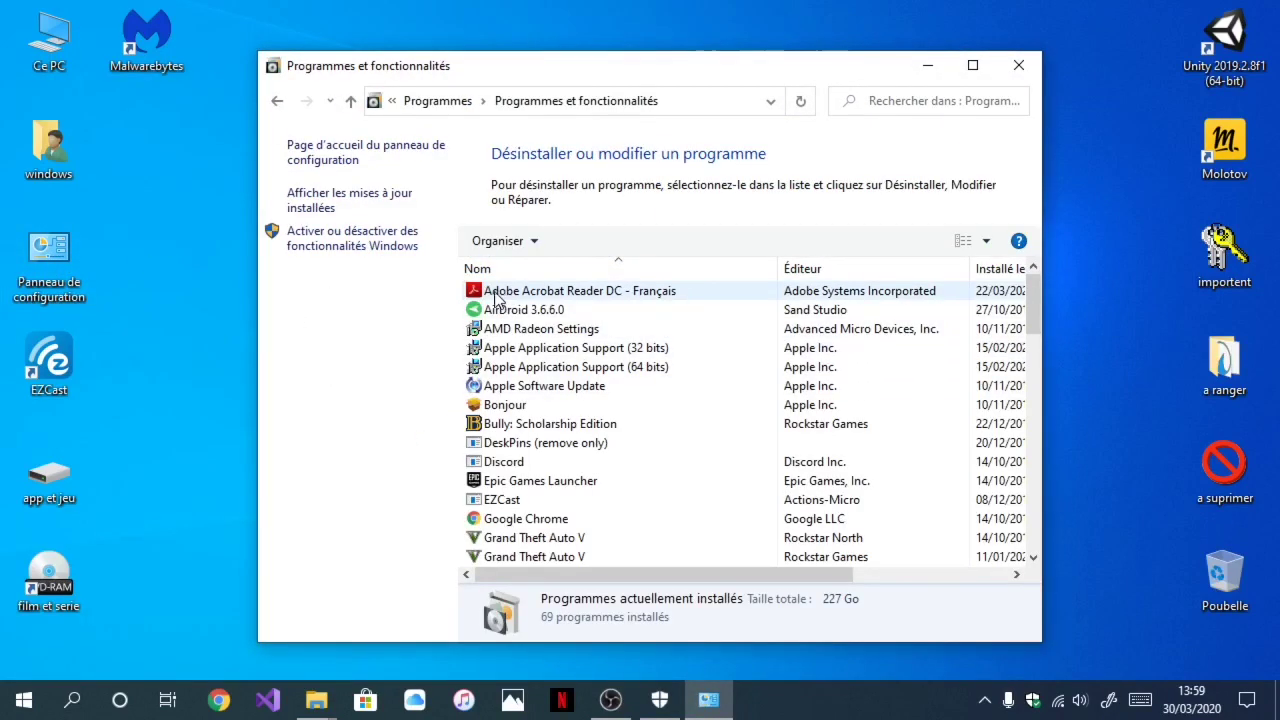
scroll(482, 420, down, 4)
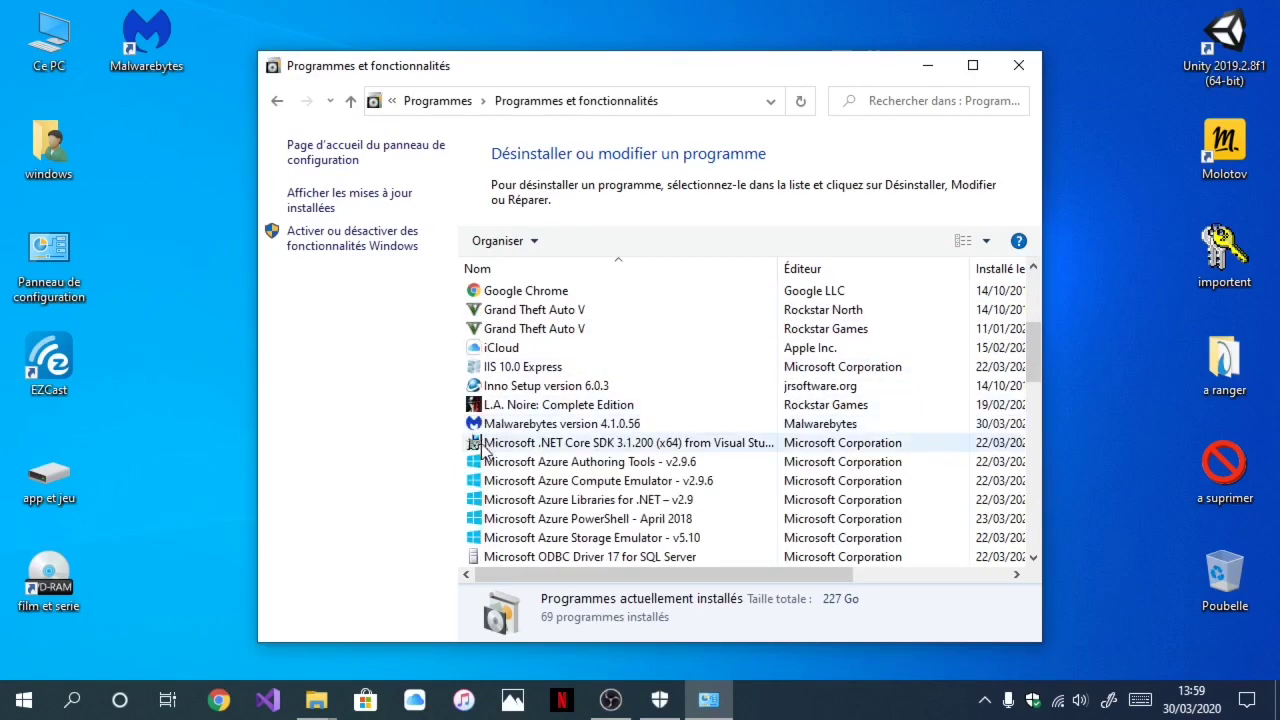
scroll(482, 450, down, 4)
scroll(486, 480, up, 1)
scroll(490, 484, down, 5)
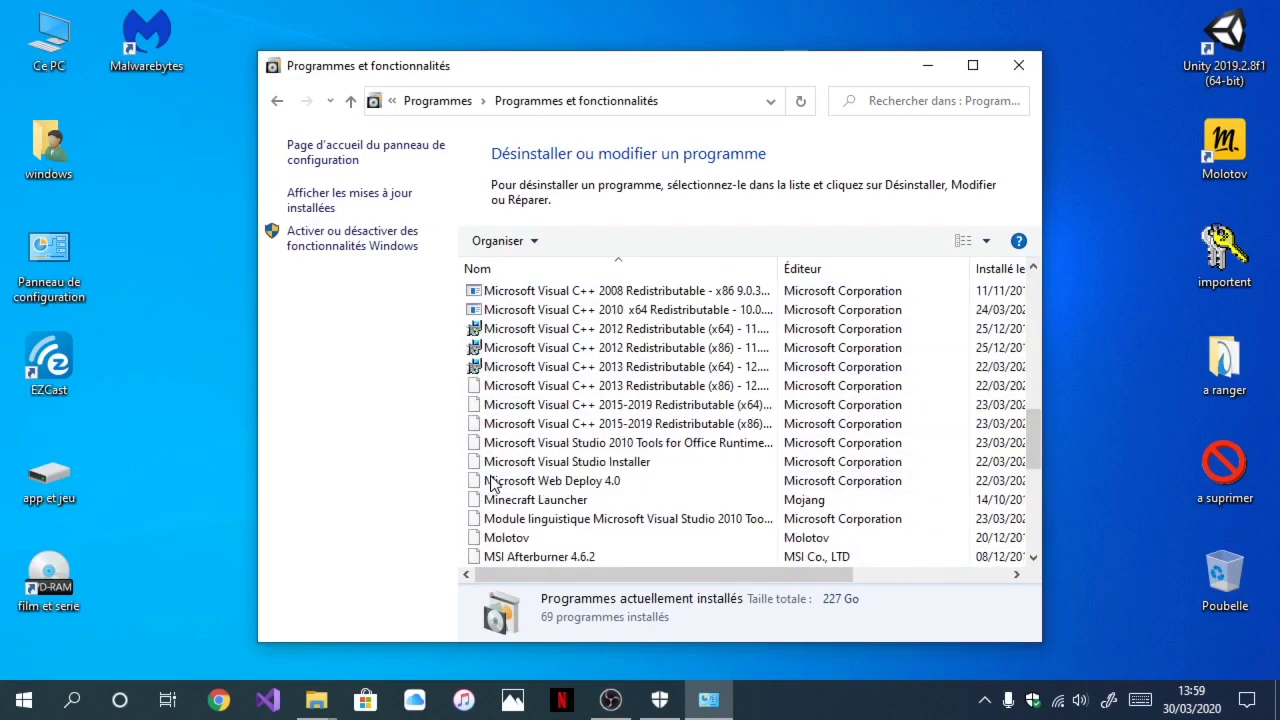
scroll(490, 484, down, 7)
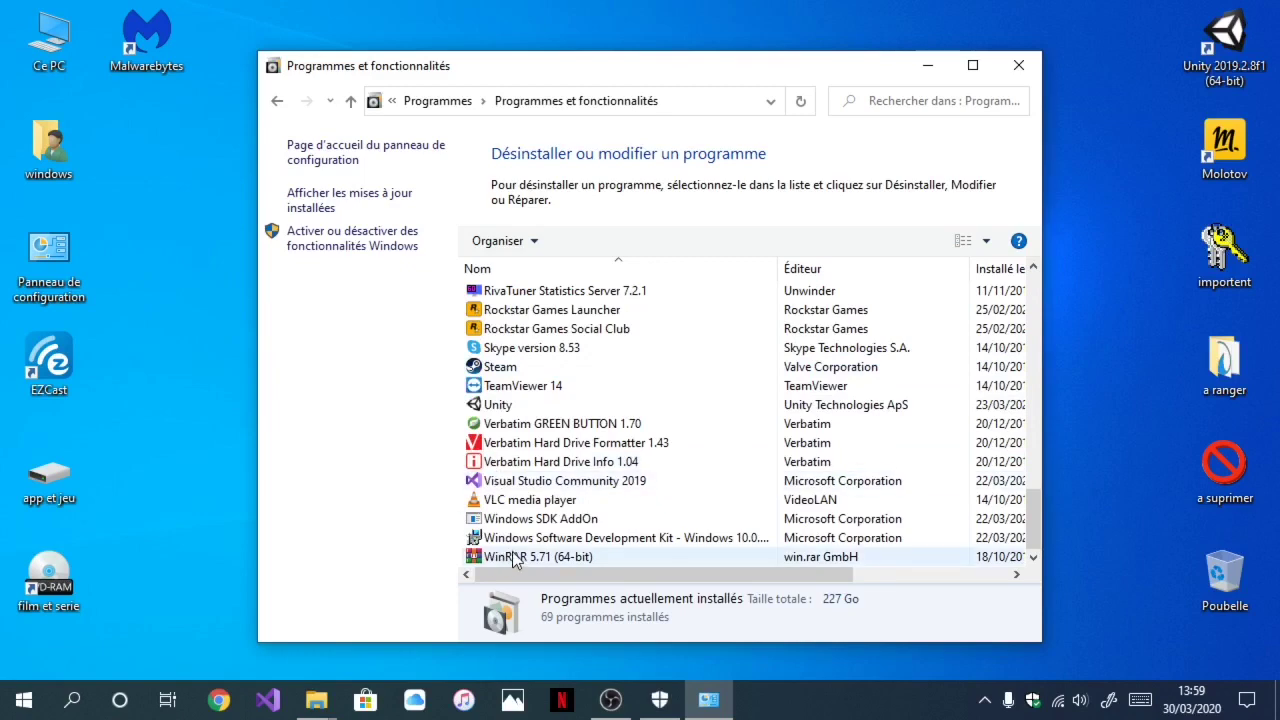
scroll(495, 550, up, 3)
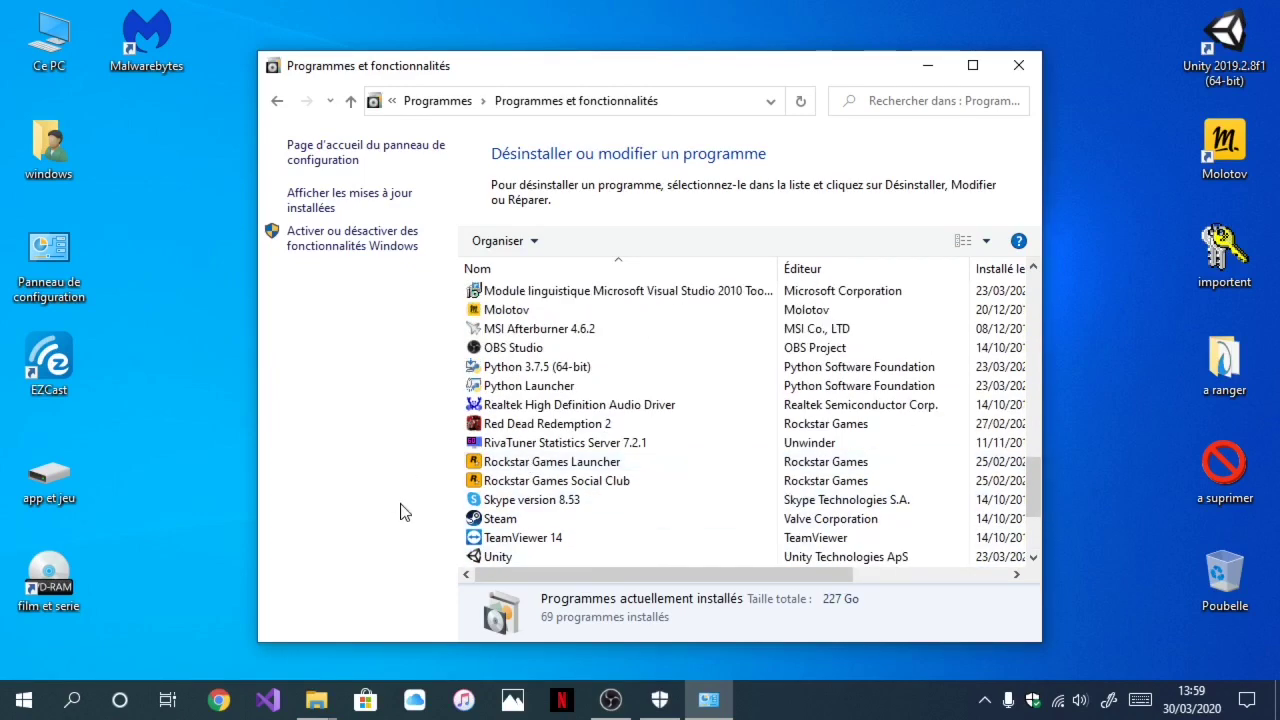
scroll(466, 372, up, 3)
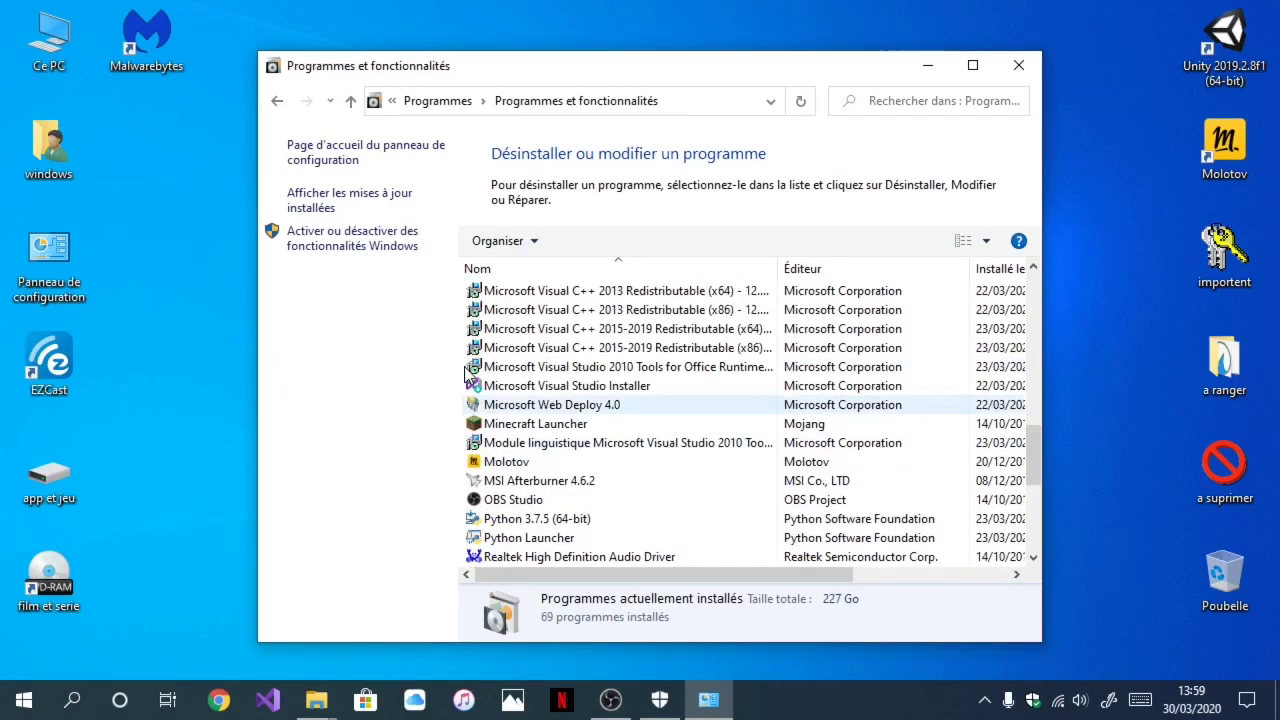
click(503, 465)
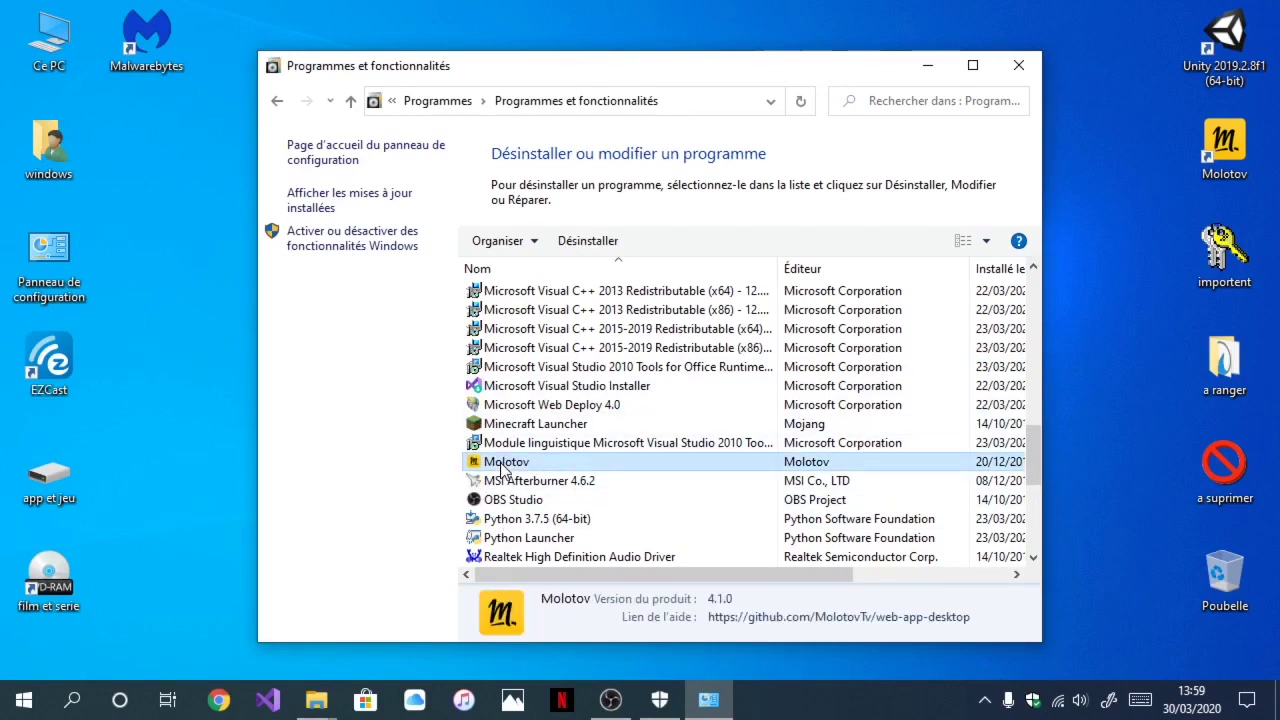
double_click(503, 465)
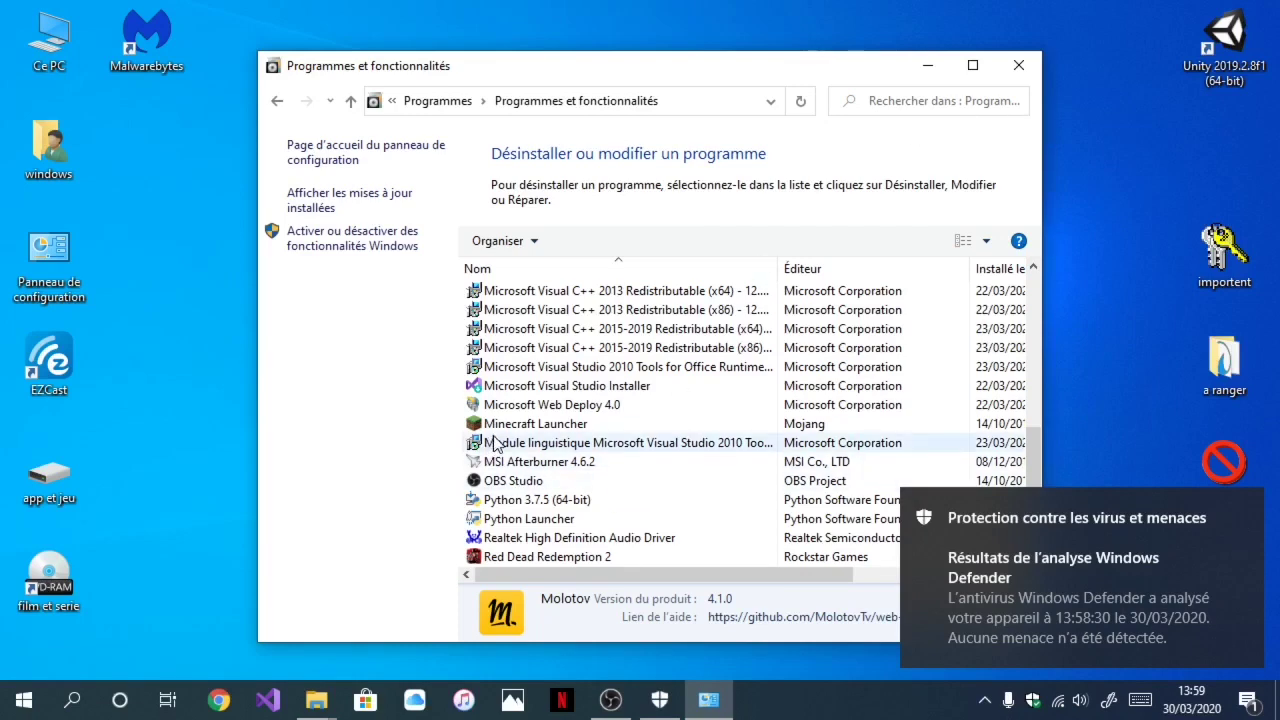
Step: Try to uninstall EZCast from the list of installed programs and close the Control Panel window
scroll(483, 388, up, 10)
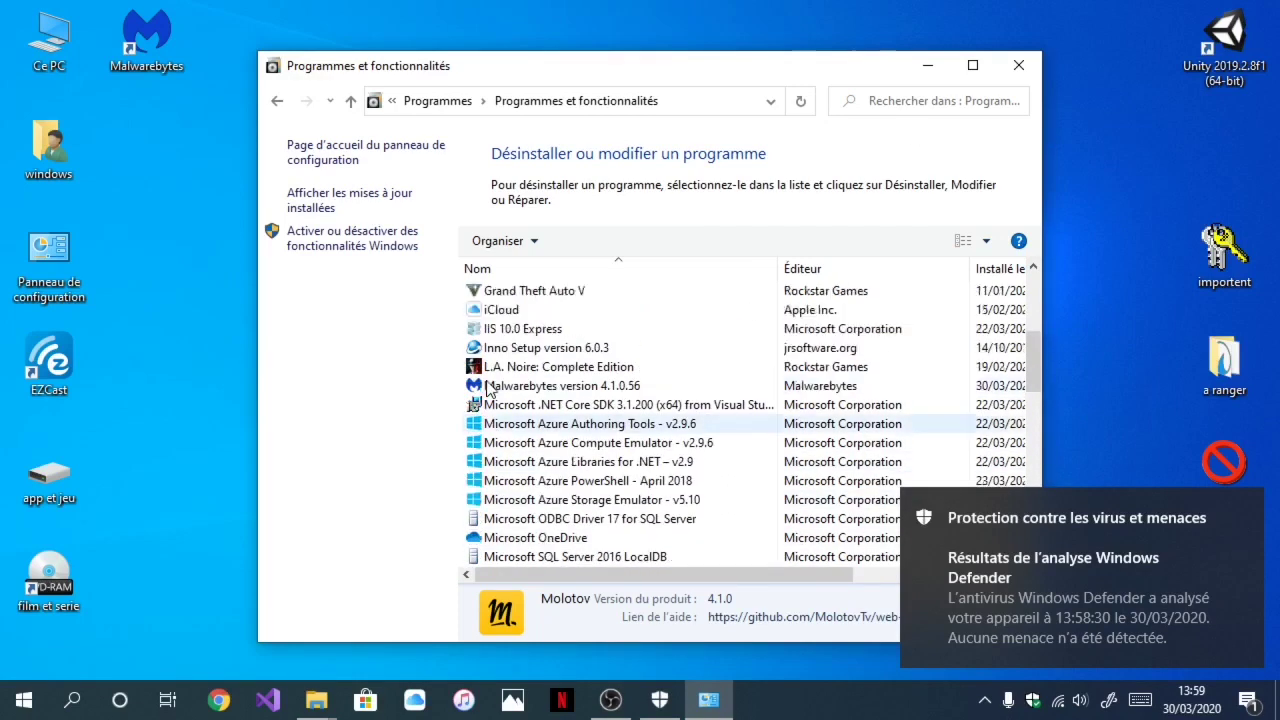
scroll(490, 390, up, 1)
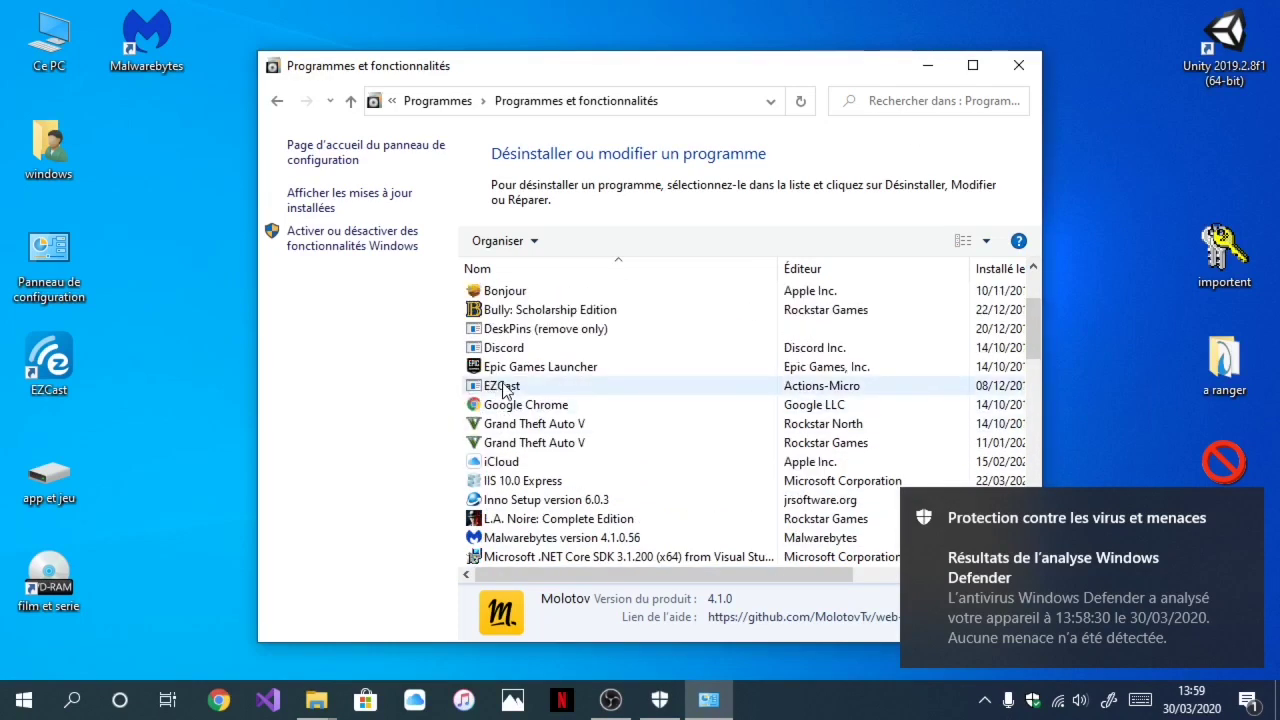
double_click(505, 386)
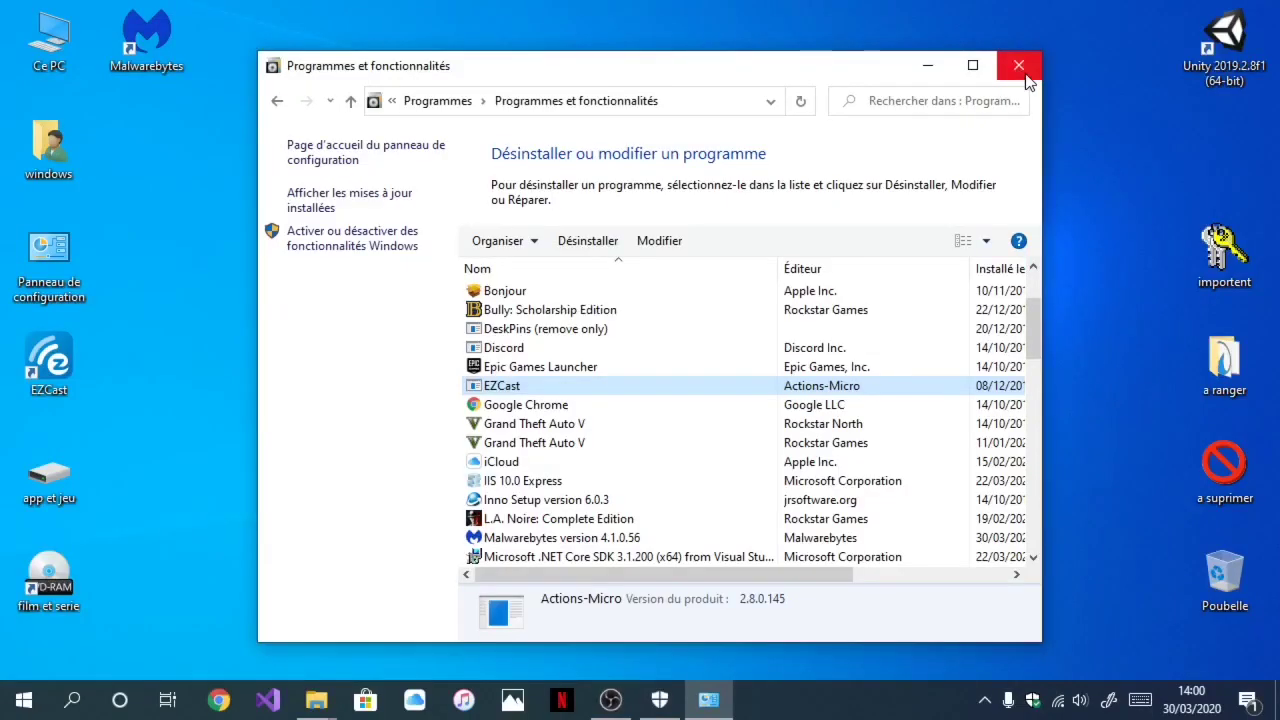
click(1028, 58)
Step: Open the Windows Defender scan result notification, check the protection history, and close Windows Security
click(1248, 699)
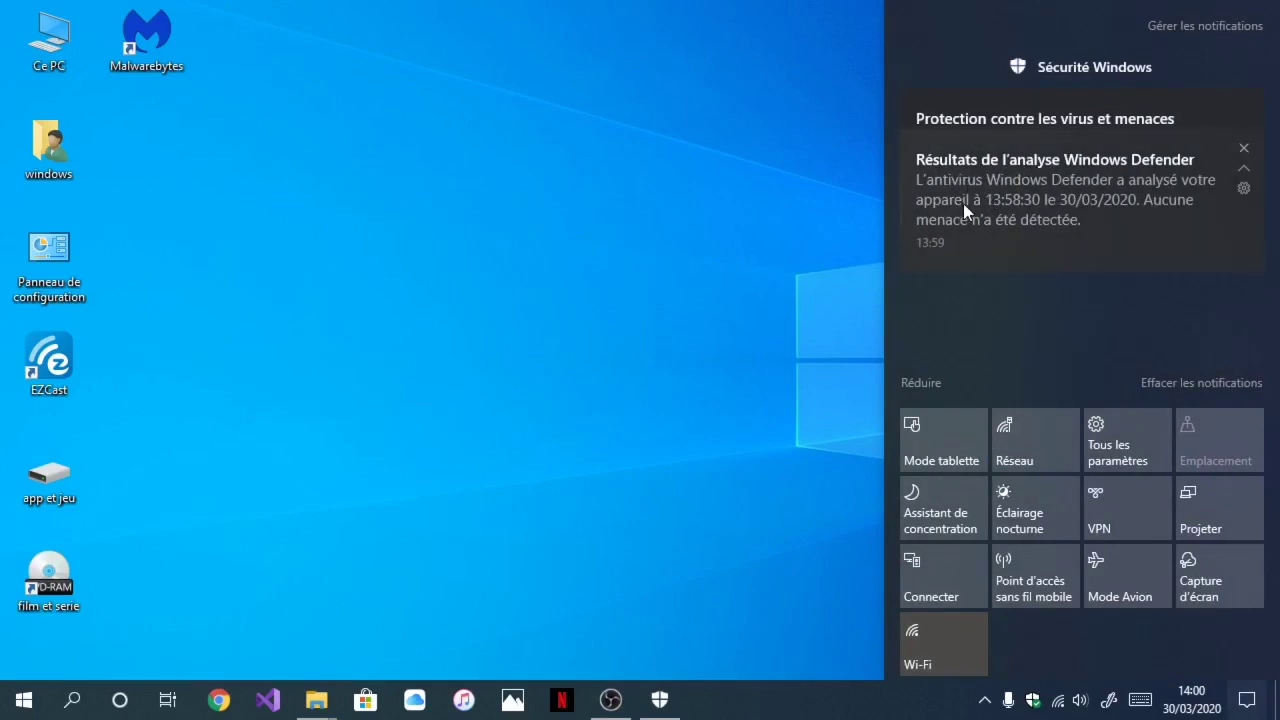
click(1017, 171)
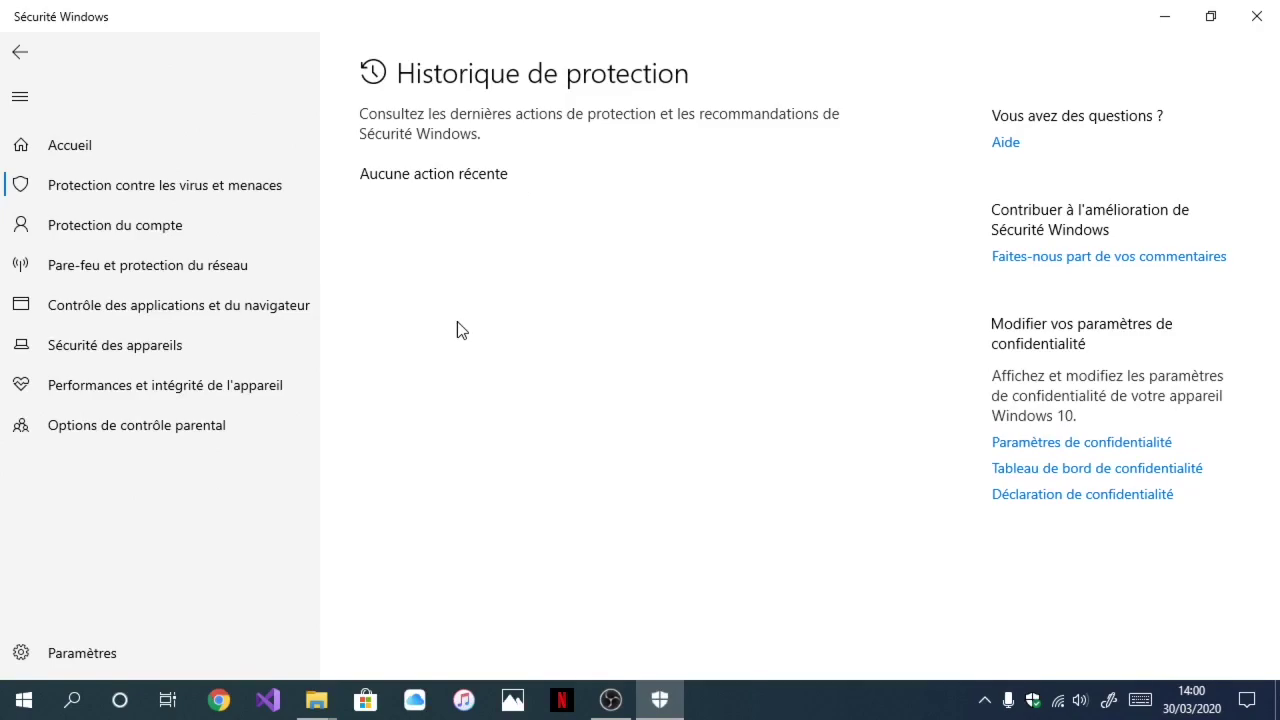
click(1270, 10)
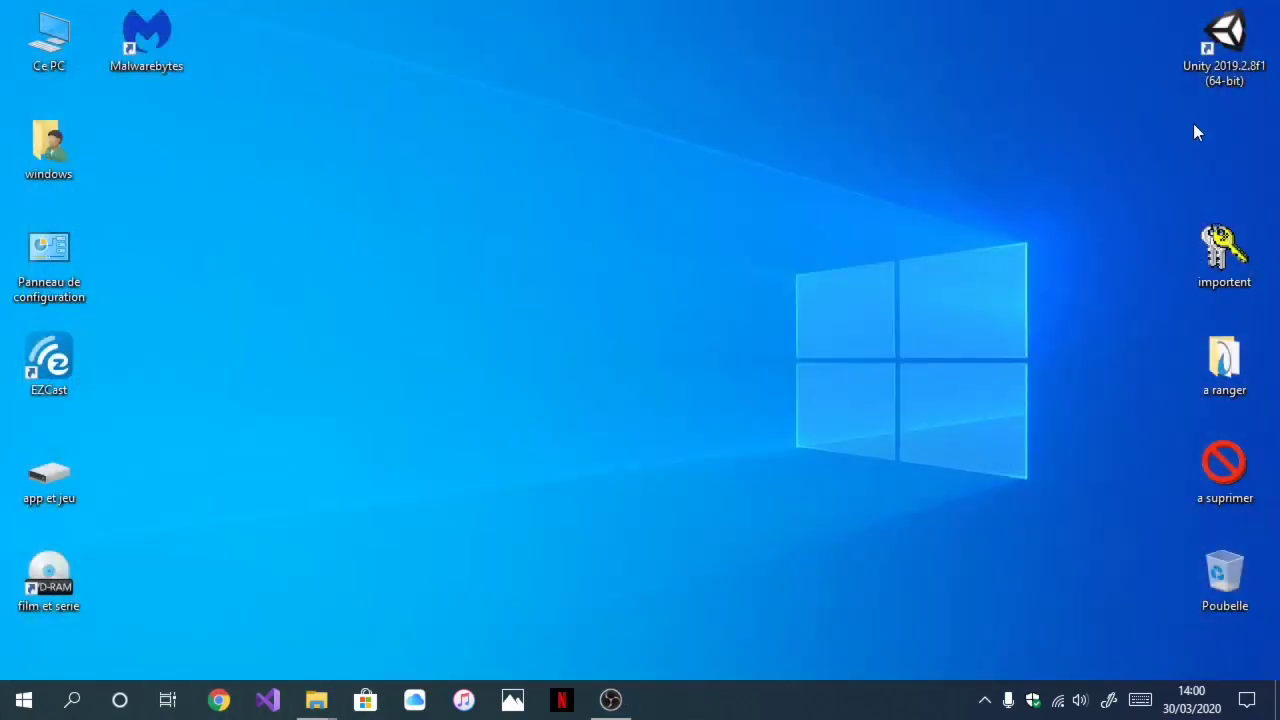
Step: Move the Malwarebytes desktop shortcut to the free spot below the Unity shortcut
drag(127, 53, 1096, 214)
drag(1201, 178, 1203, 176)
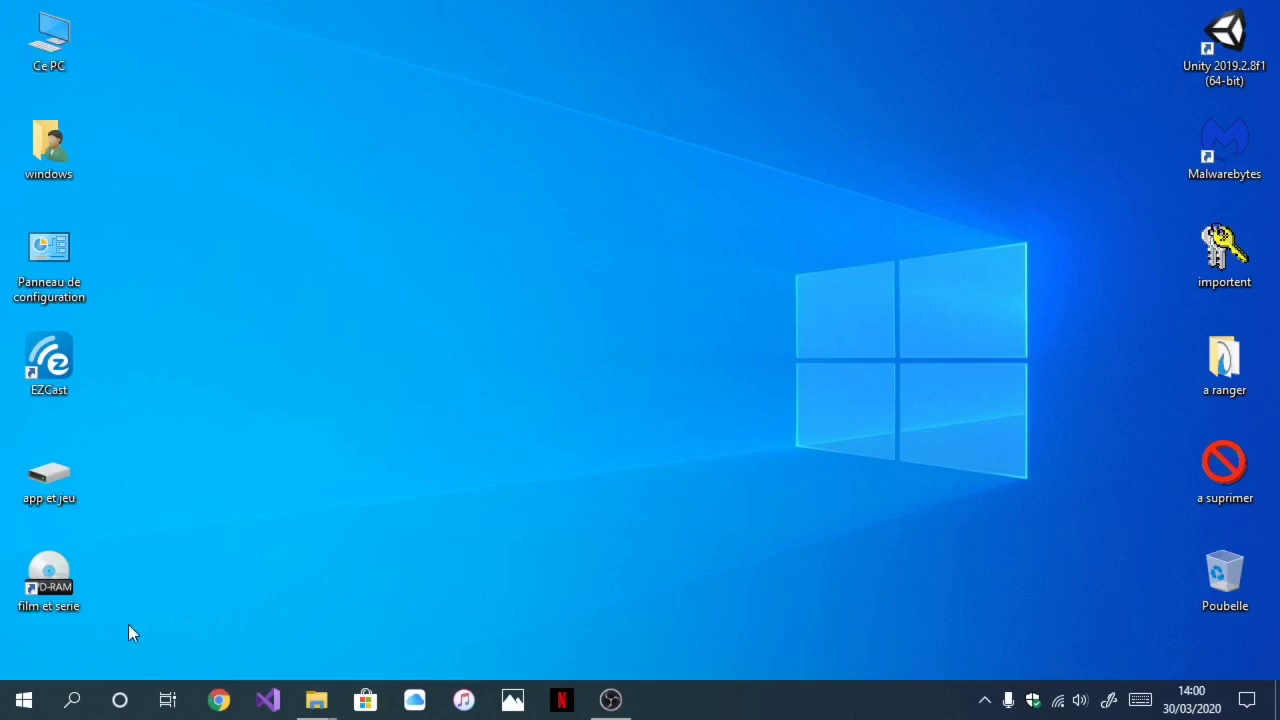
Step: Move ZHPCleaner.exe, MBSetup.exe and adwcleaner_8.0.3.exe from Downloads to a column near the middle of the desktop, closing the Downloads window
double_click(35, 40)
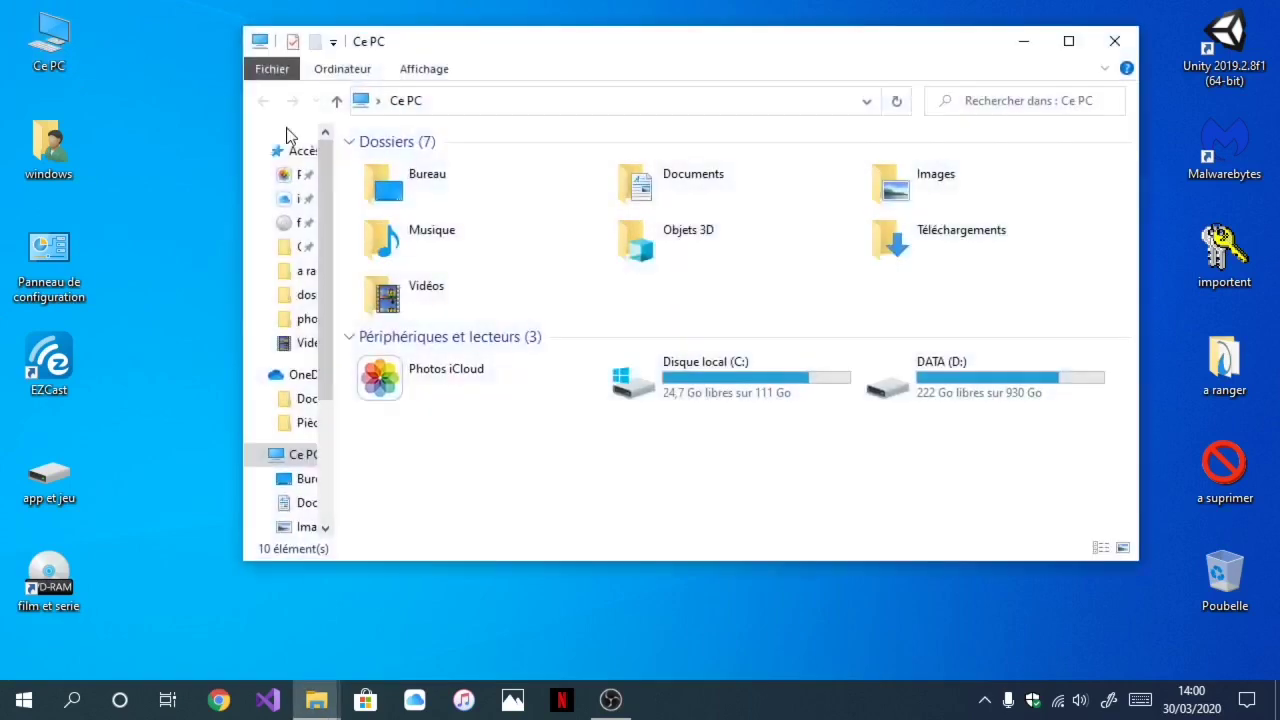
double_click(948, 224)
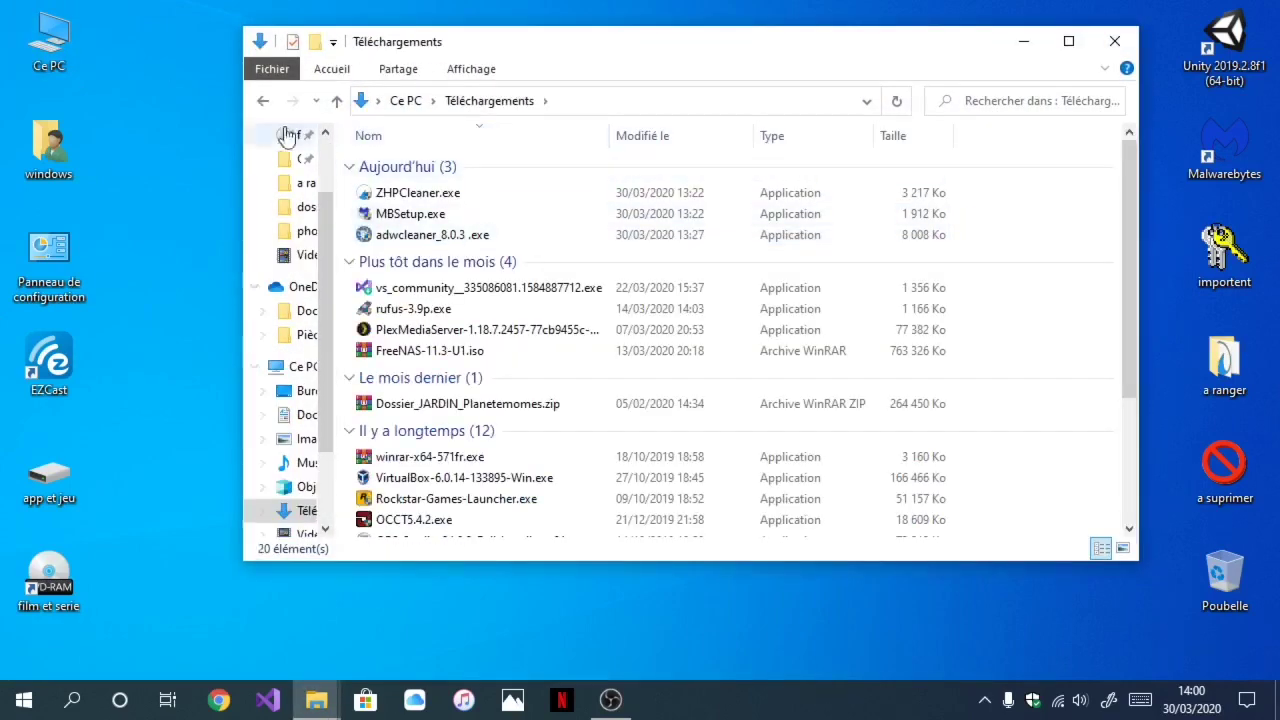
click(360, 195)
shift+click(393, 232)
drag(393, 232, 225, 187)
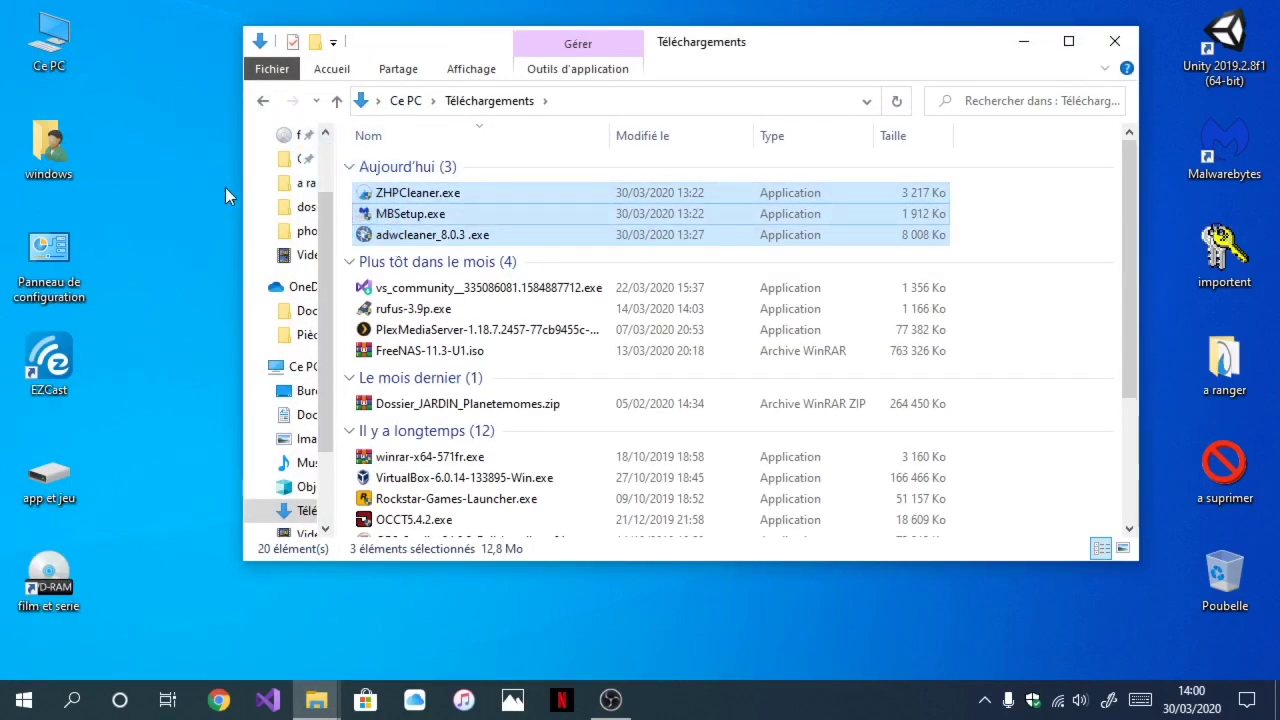
click(1100, 44)
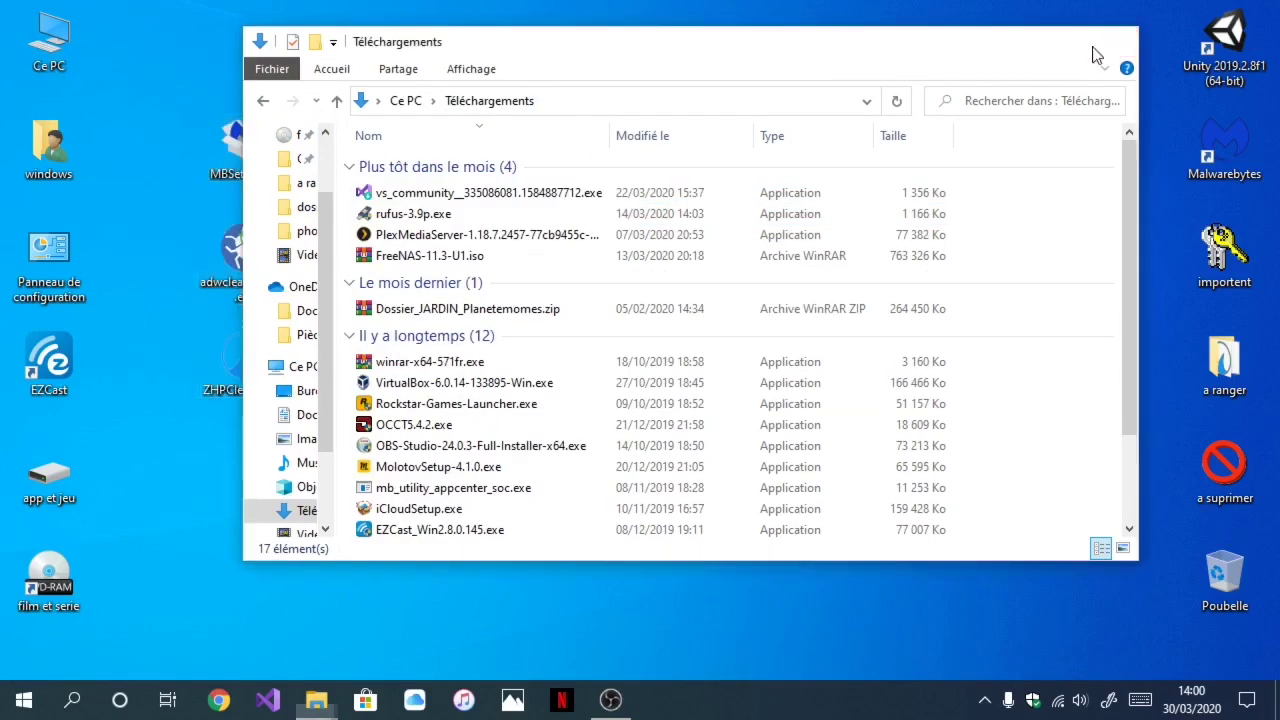
drag(183, 127, 562, 284)
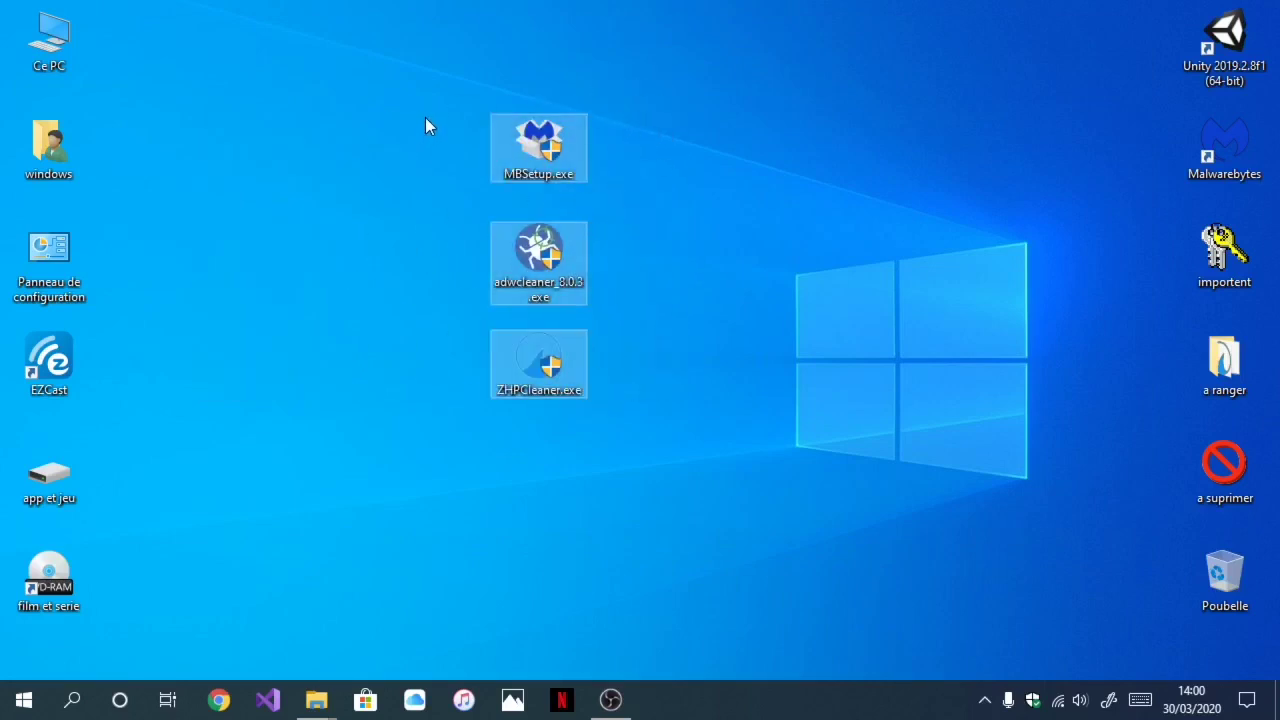
drag(425, 118, 527, 380)
click(388, 305)
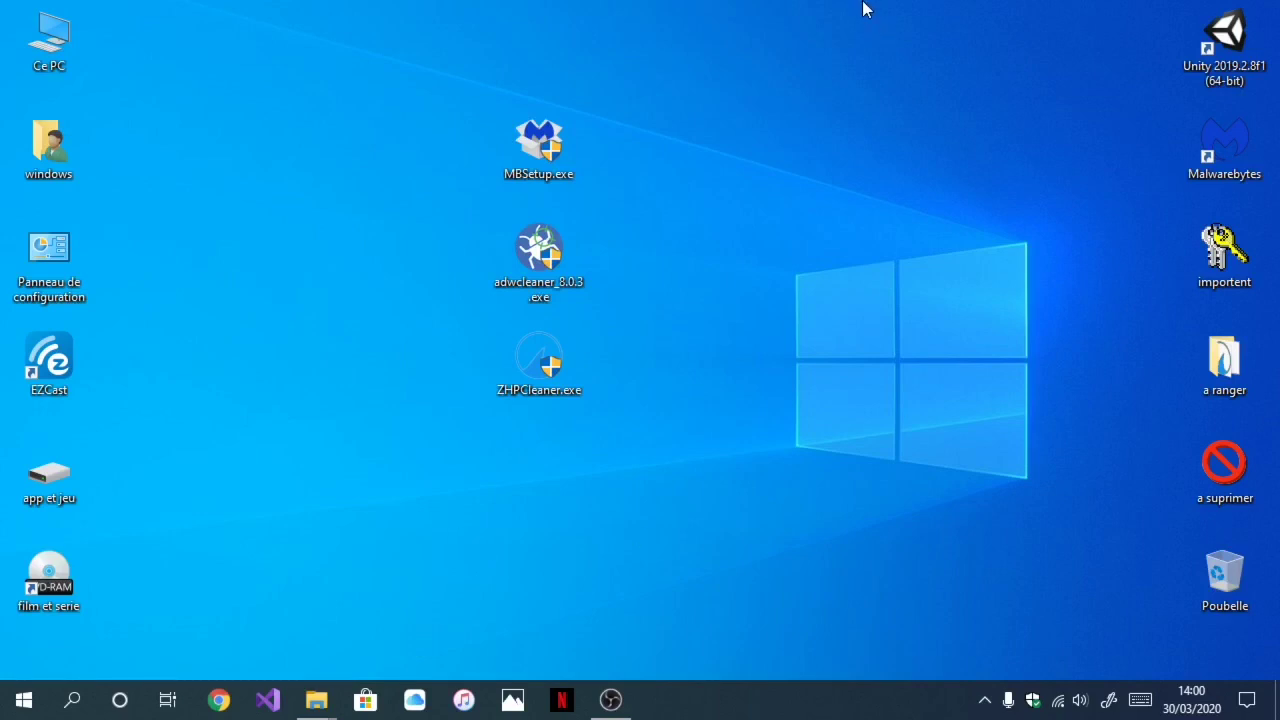
drag(460, 108, 548, 380)
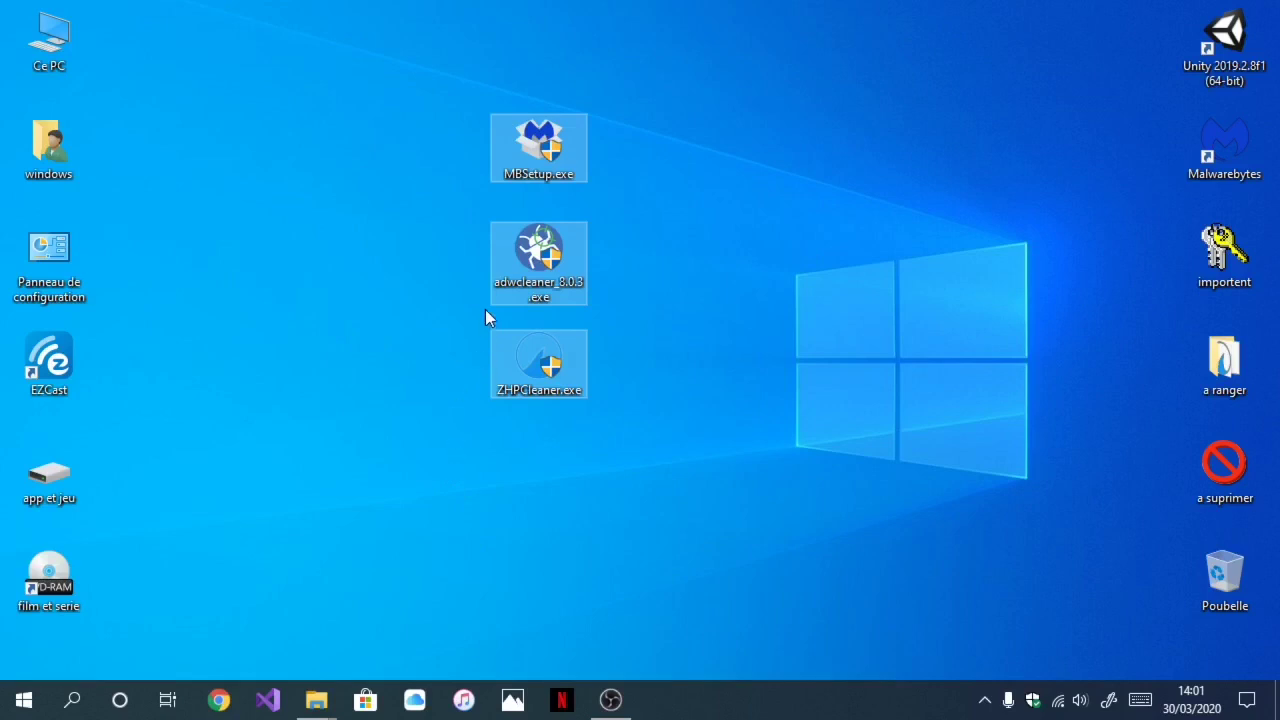
click(464, 290)
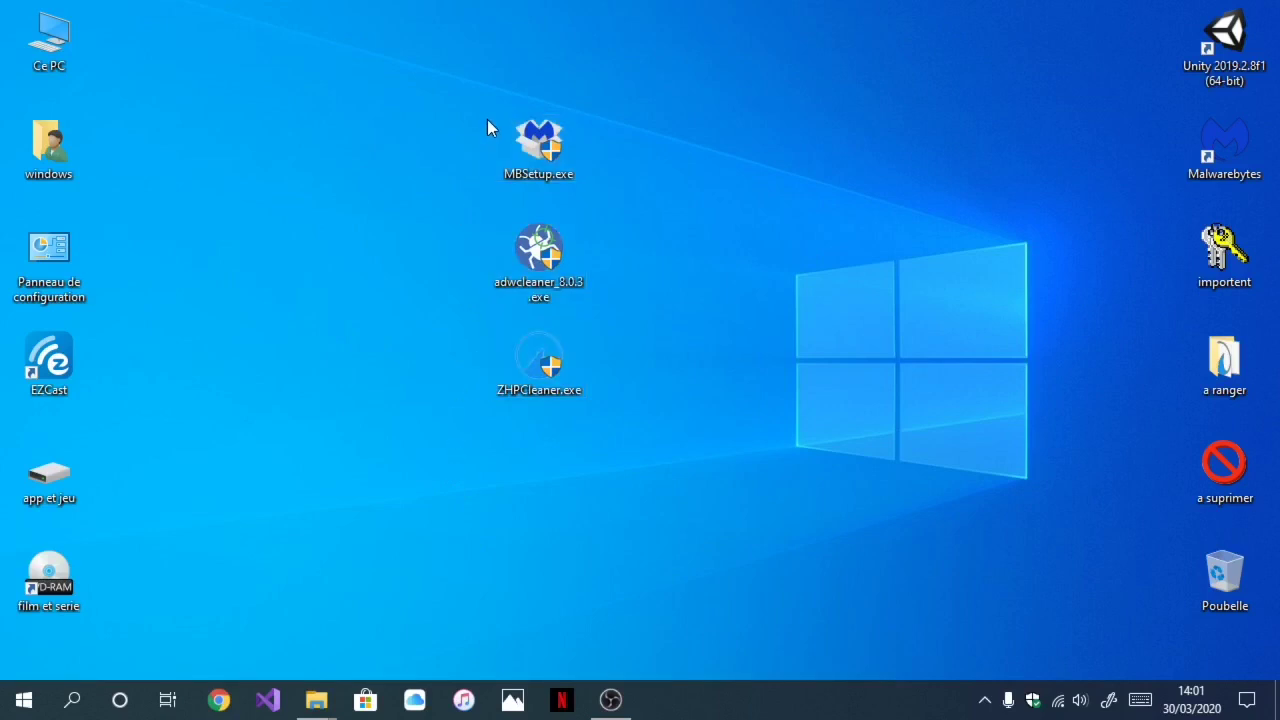
drag(468, 129, 540, 232)
drag(555, 368, 556, 370)
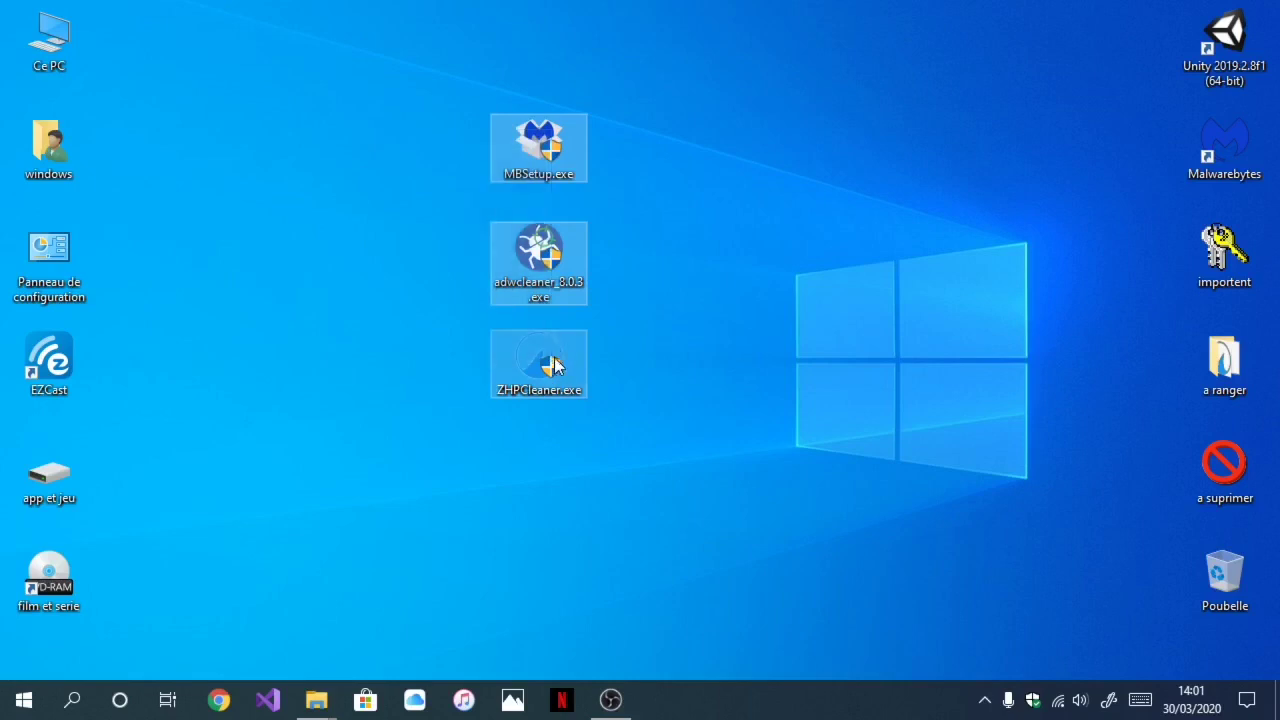
click(395, 128)
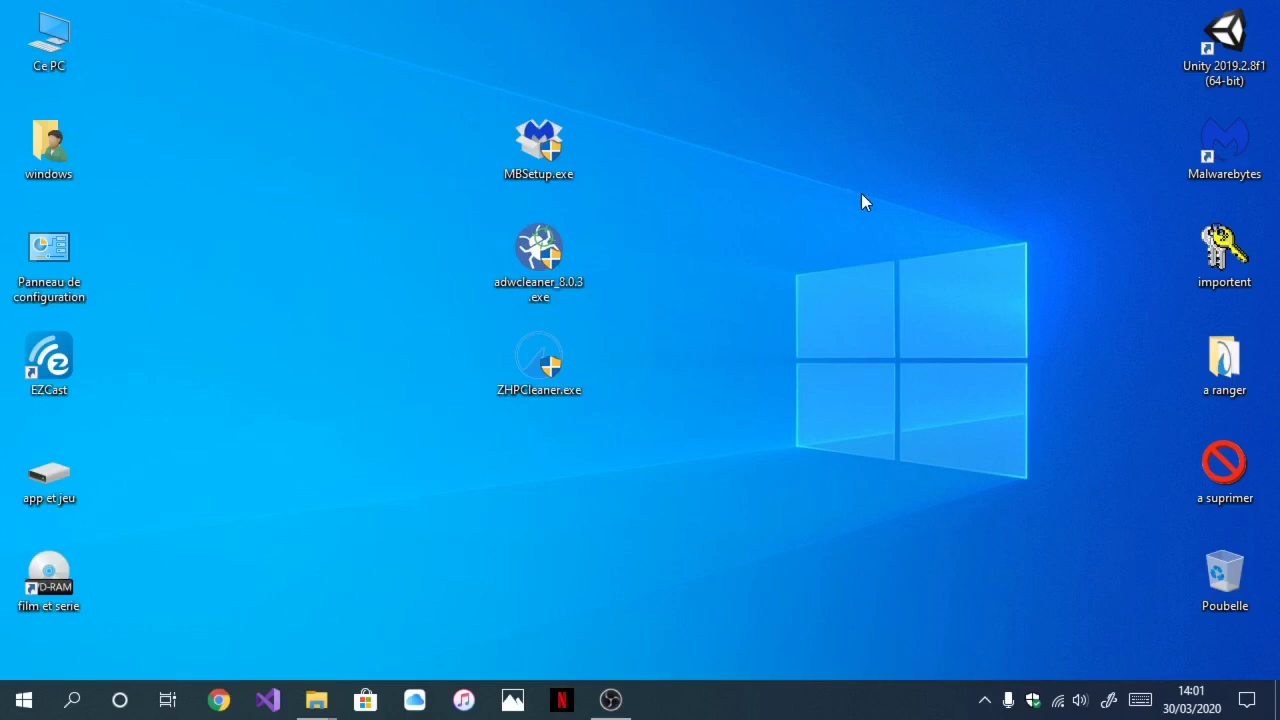
Step: Move MBSetup.exe to the spot beside adwcleaner_8.0.3.exe and ZHPCleaner.exe to the spot directly below MBSetup.exe on the desktop
drag(545, 148, 650, 252)
drag(549, 389, 646, 389)
drag(493, 200, 690, 436)
drag(444, 202, 718, 437)
drag(484, 186, 700, 428)
drag(466, 182, 719, 432)
drag(457, 167, 713, 457)
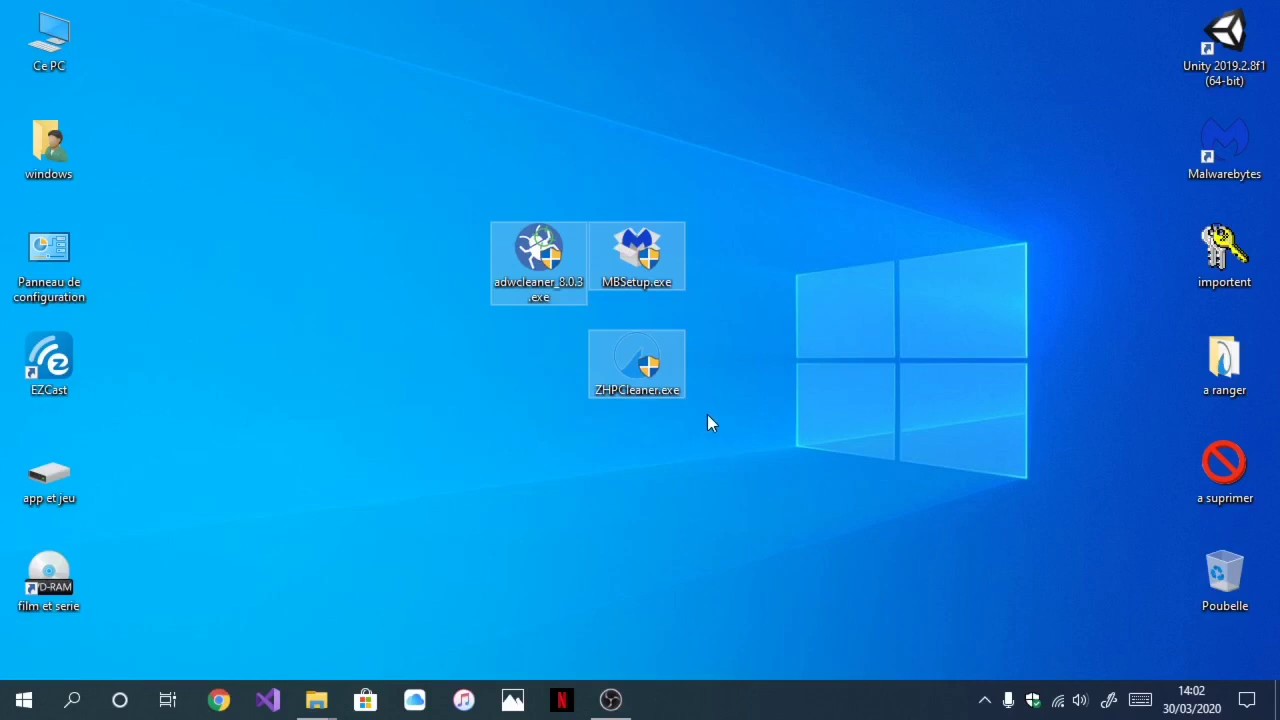
click(427, 195)
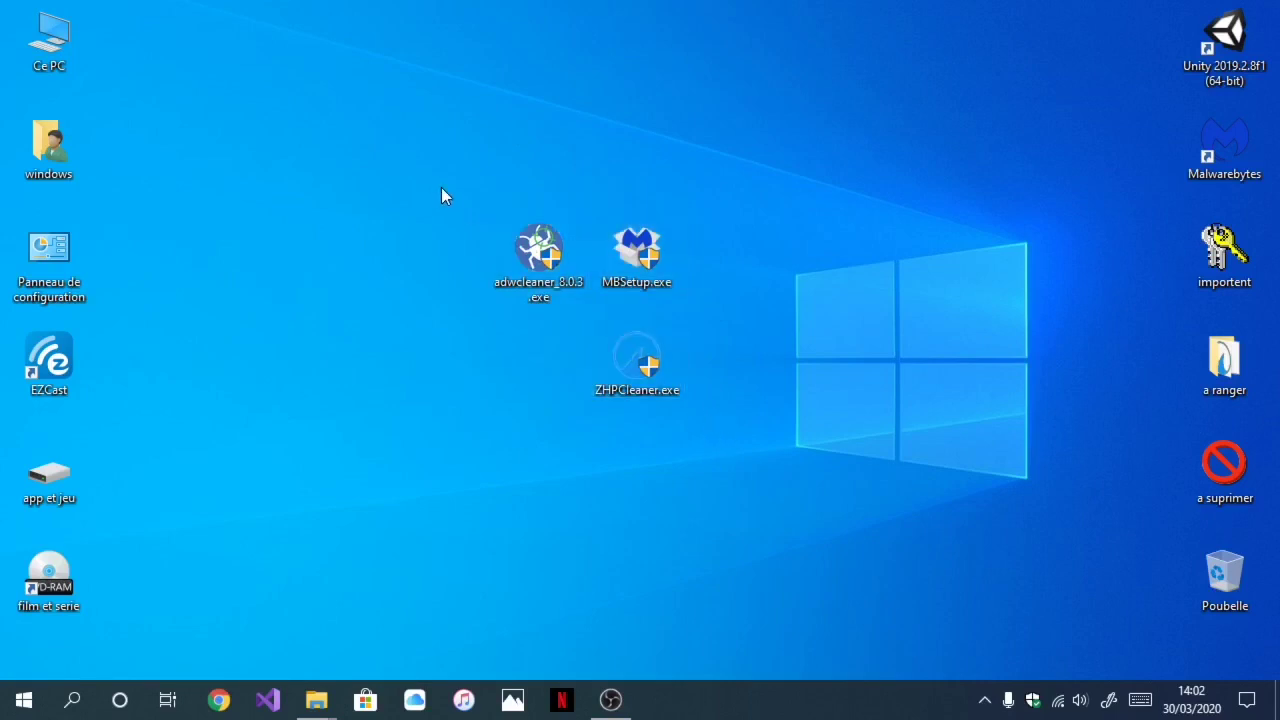
drag(467, 186, 718, 441)
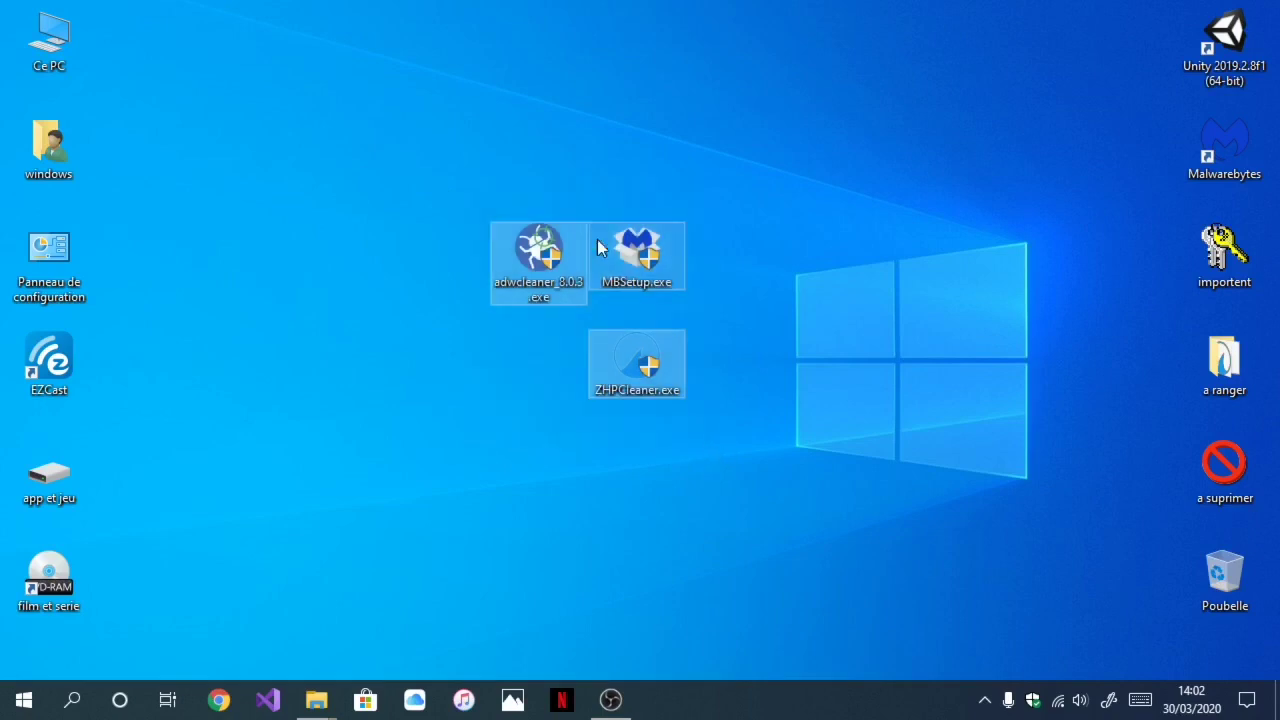
click(402, 158)
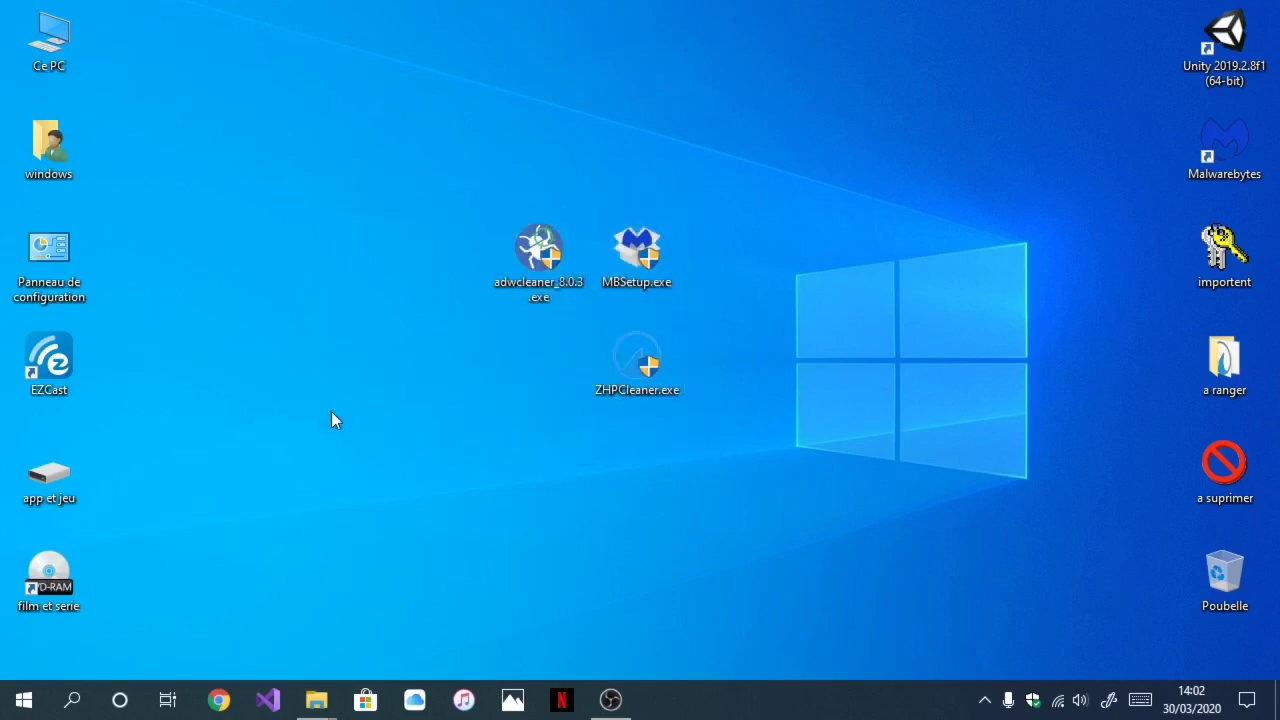
Step: Open the list of installed programs in the Control Panel, review it from start to end for unwanted software, and close the window
double_click(44, 253)
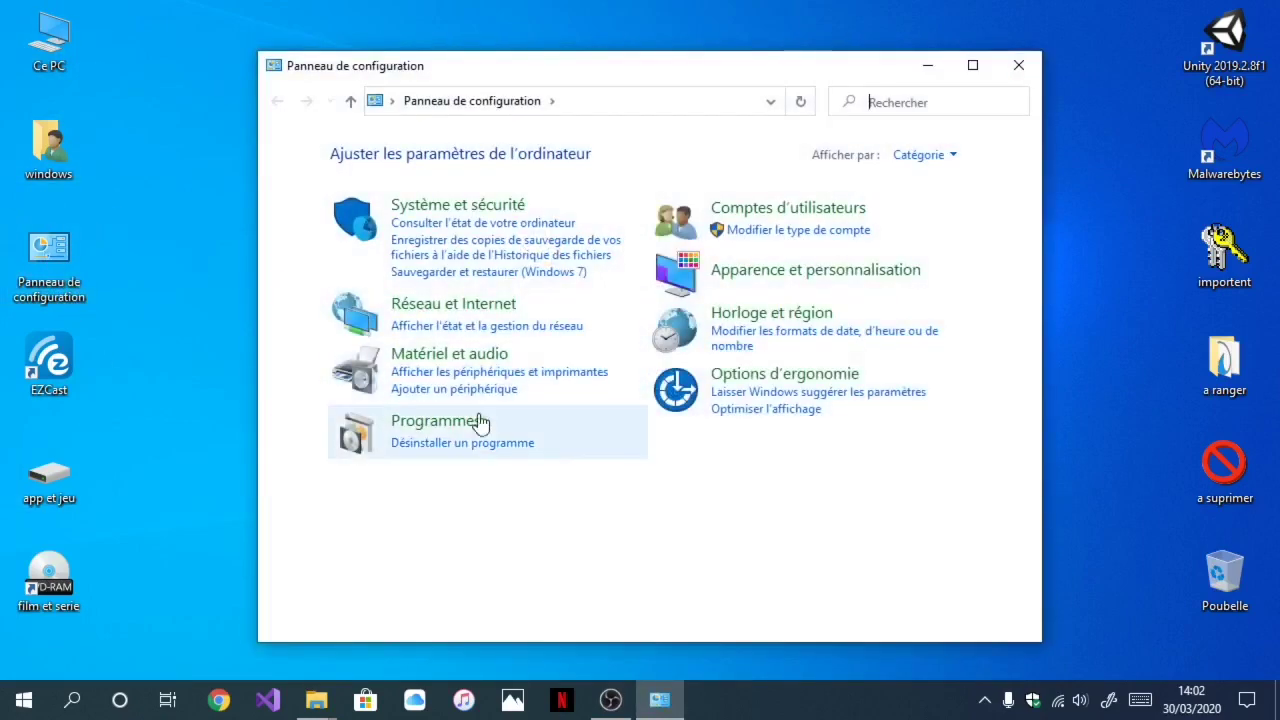
click(462, 443)
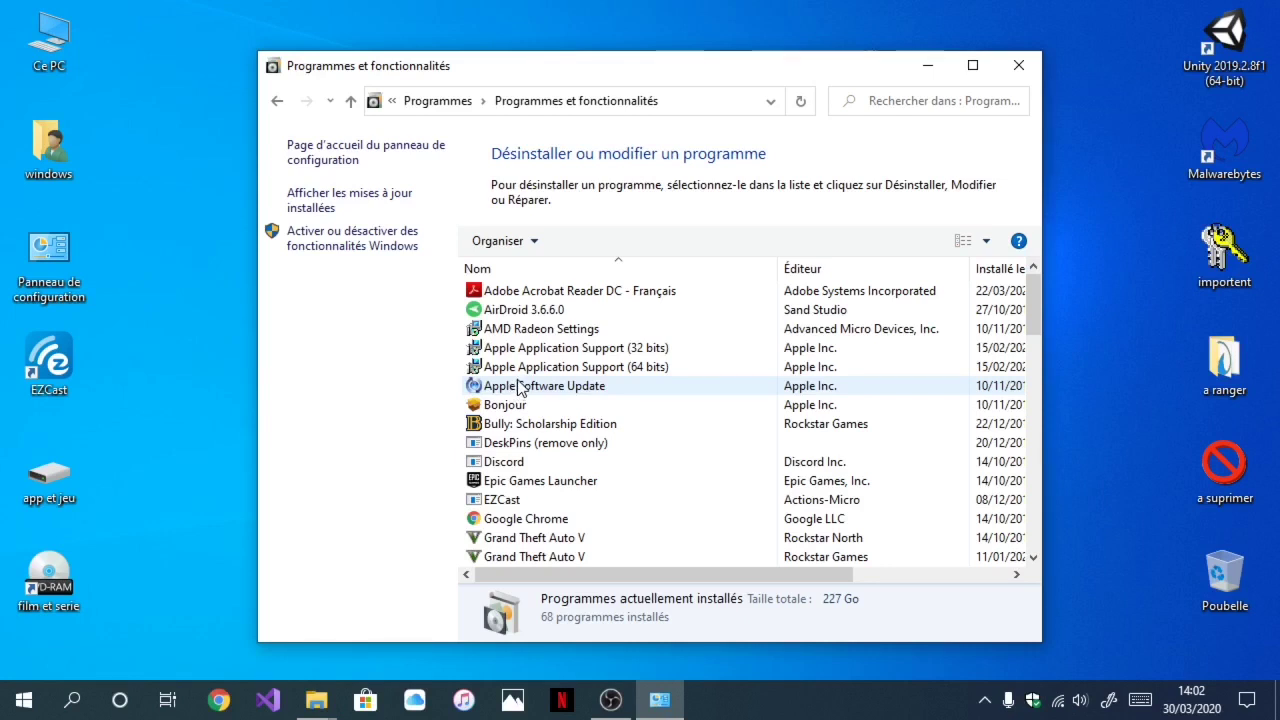
scroll(518, 388, down, 5)
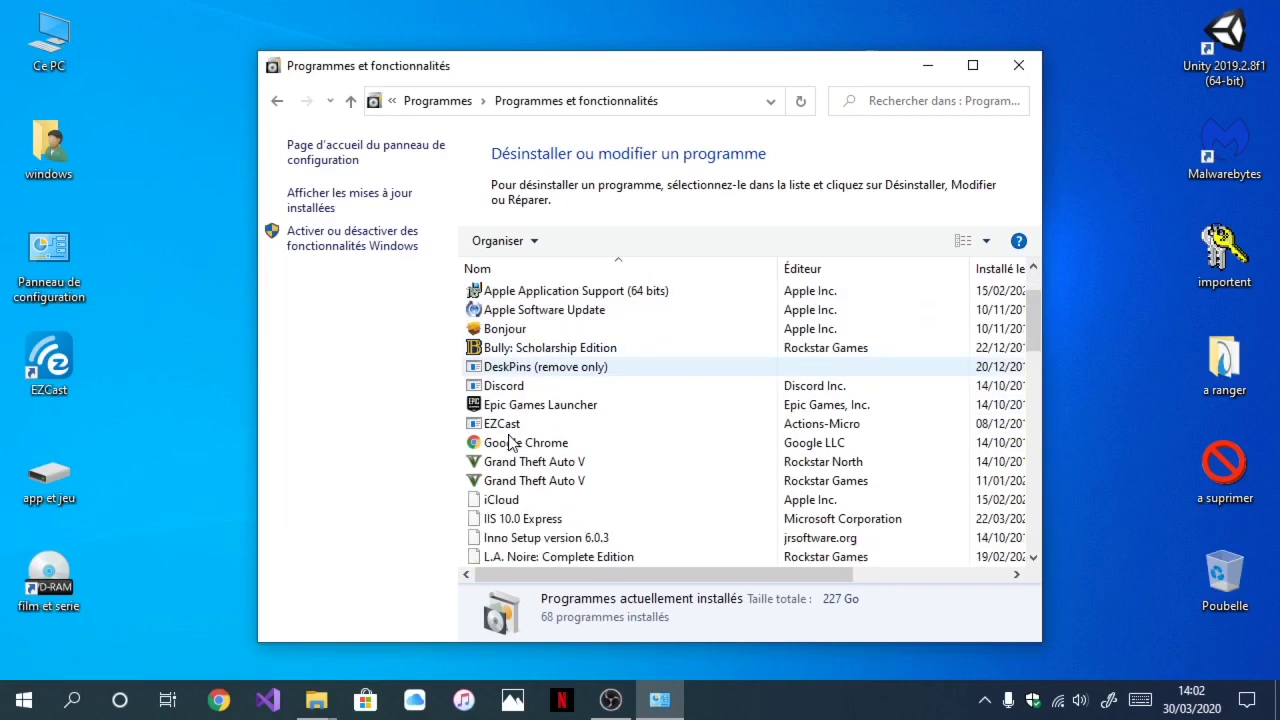
scroll(520, 440, down, 6)
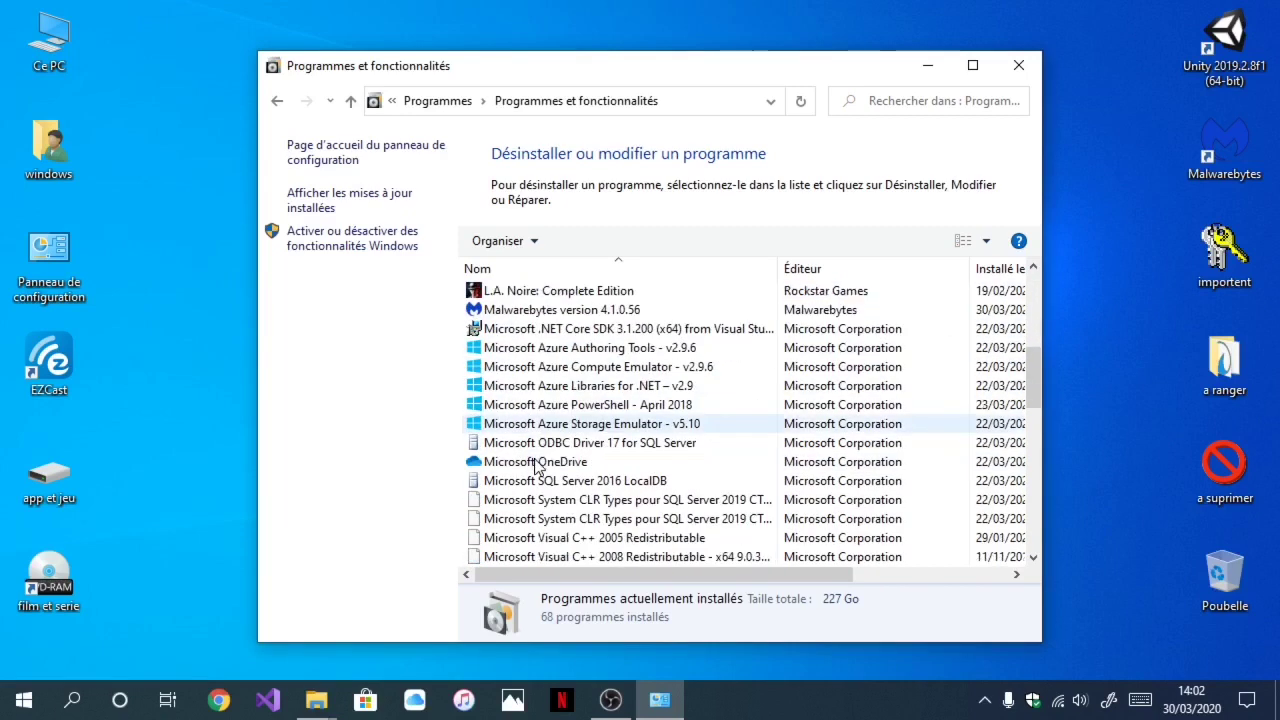
scroll(533, 437, down, 6)
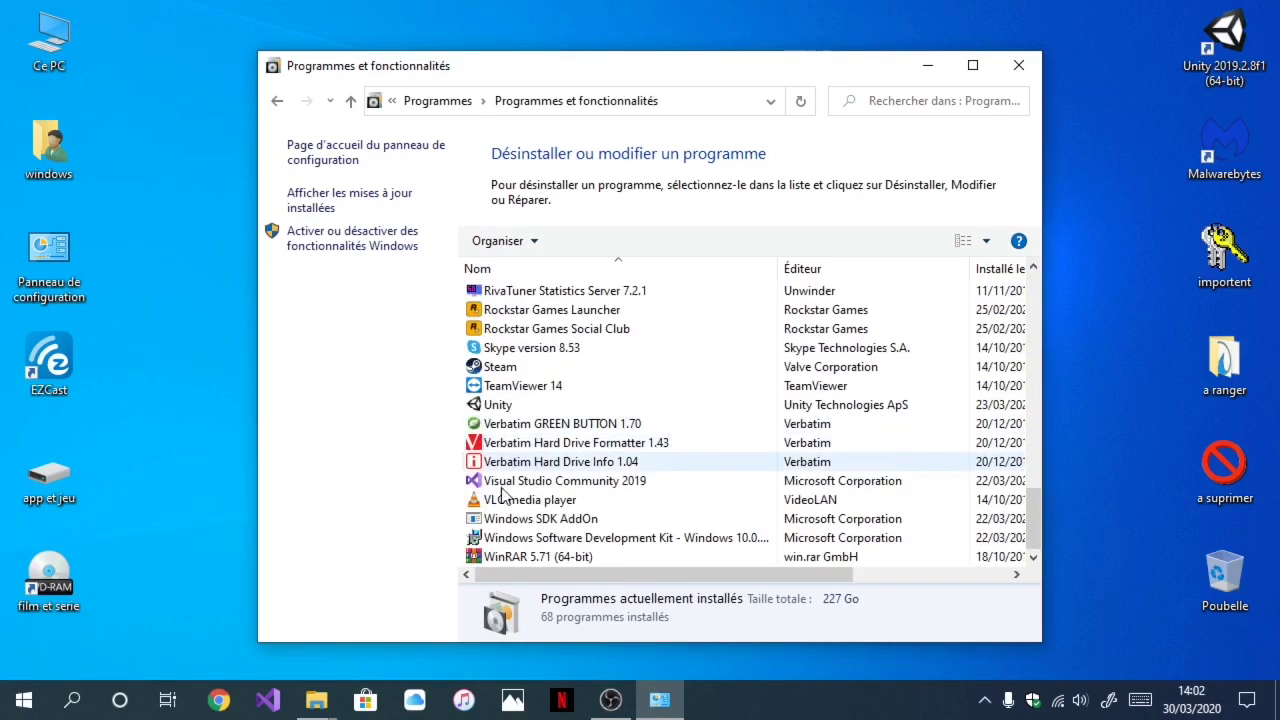
scroll(490, 443, up, 5)
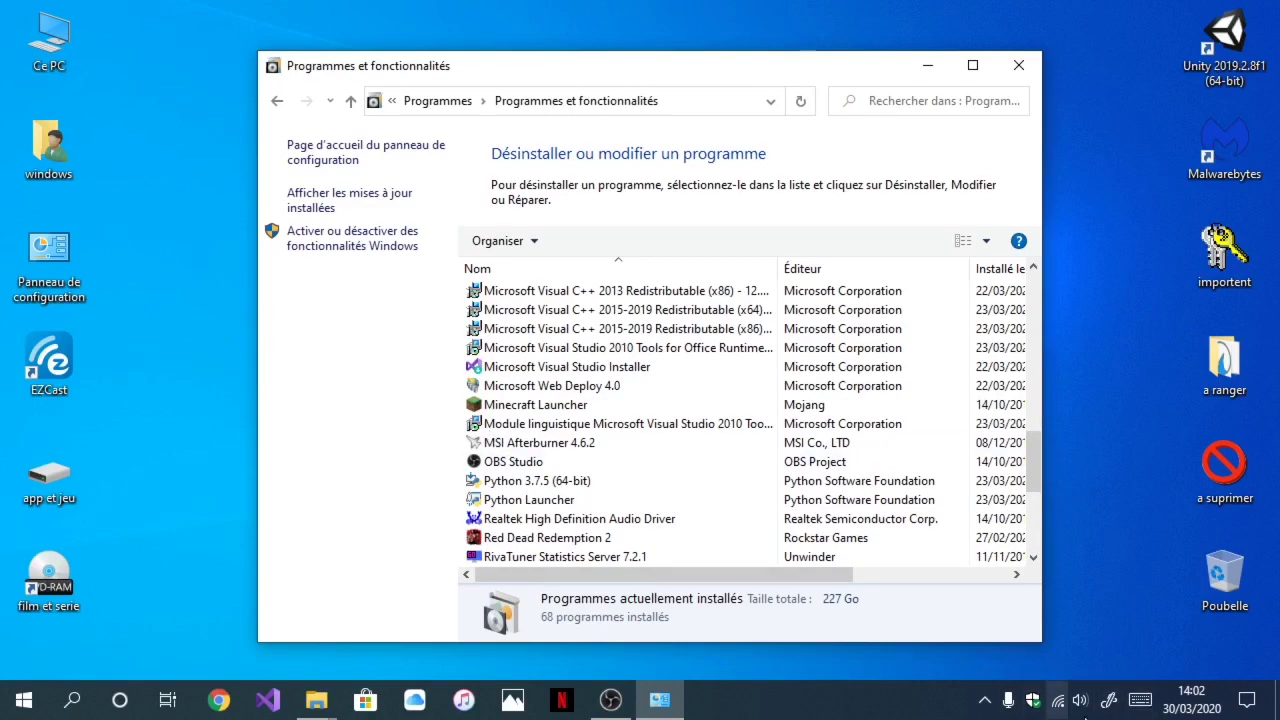
scroll(620, 472, up, 4)
scroll(600, 468, up, 9)
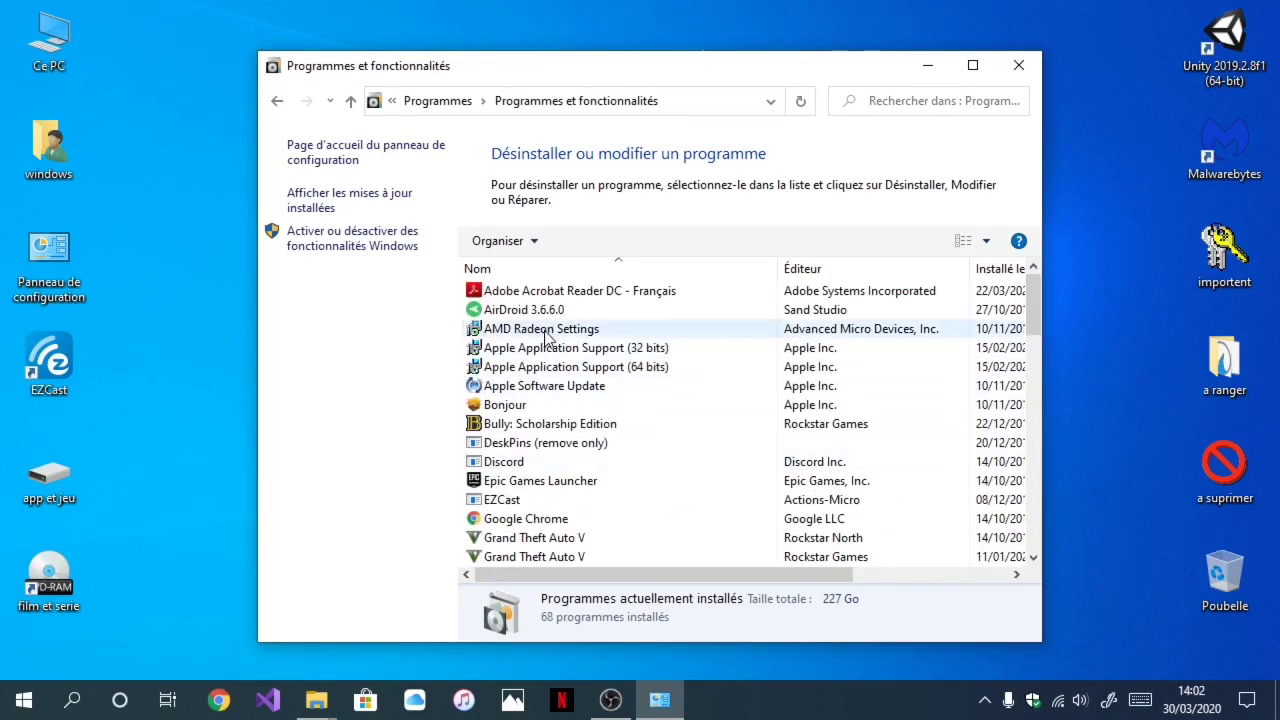
scroll(490, 357, down, 5)
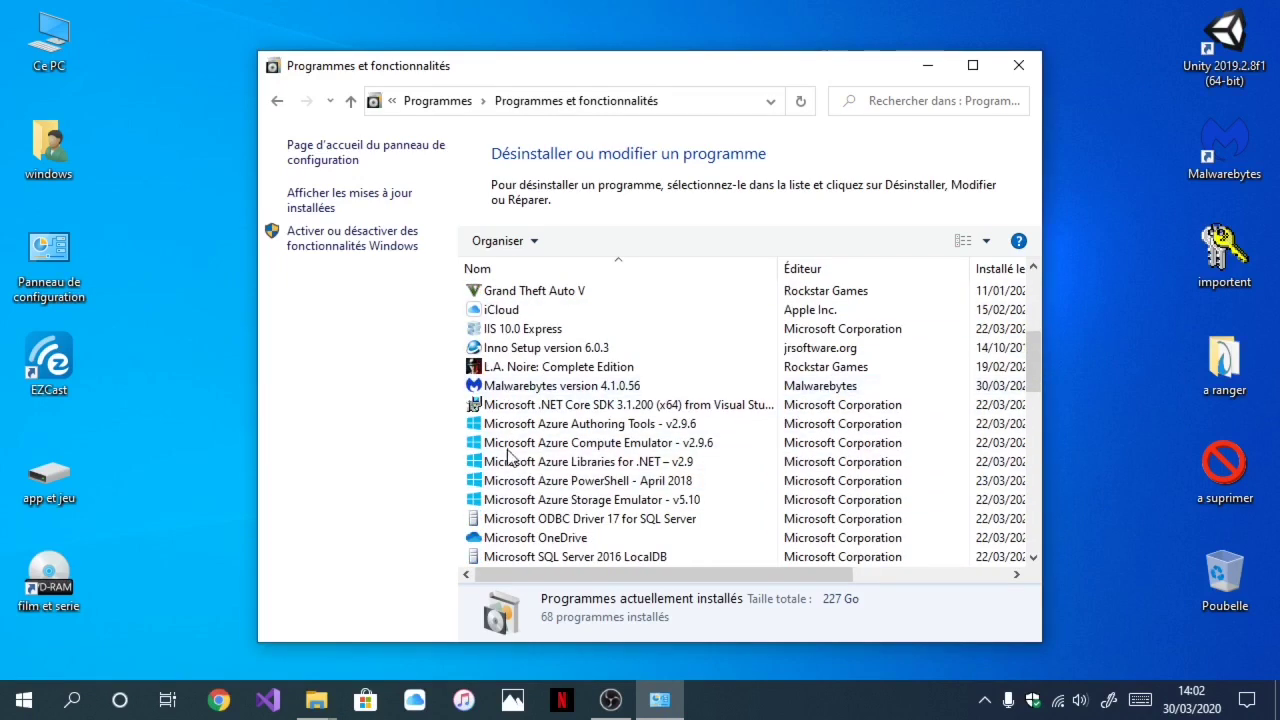
scroll(502, 470, down, 2)
scroll(500, 500, down, 7)
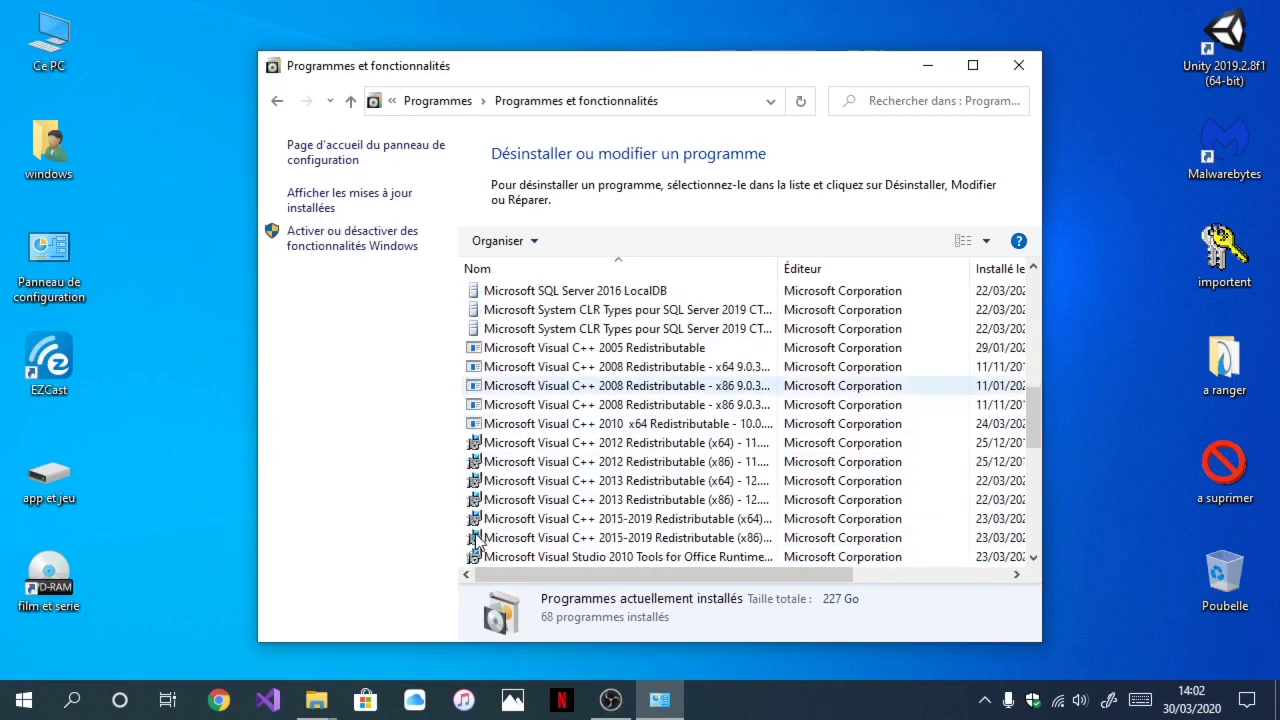
scroll(497, 508, down, 4)
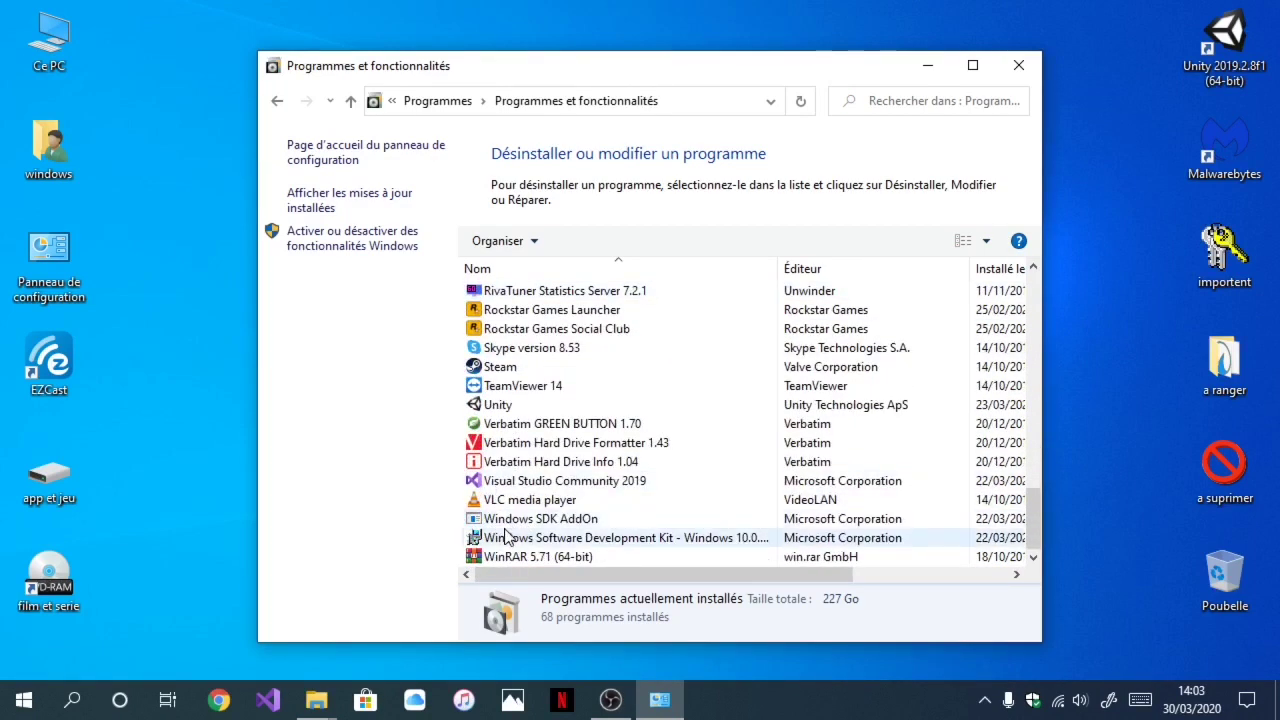
scroll(524, 420, up, 3)
scroll(524, 415, up, 3)
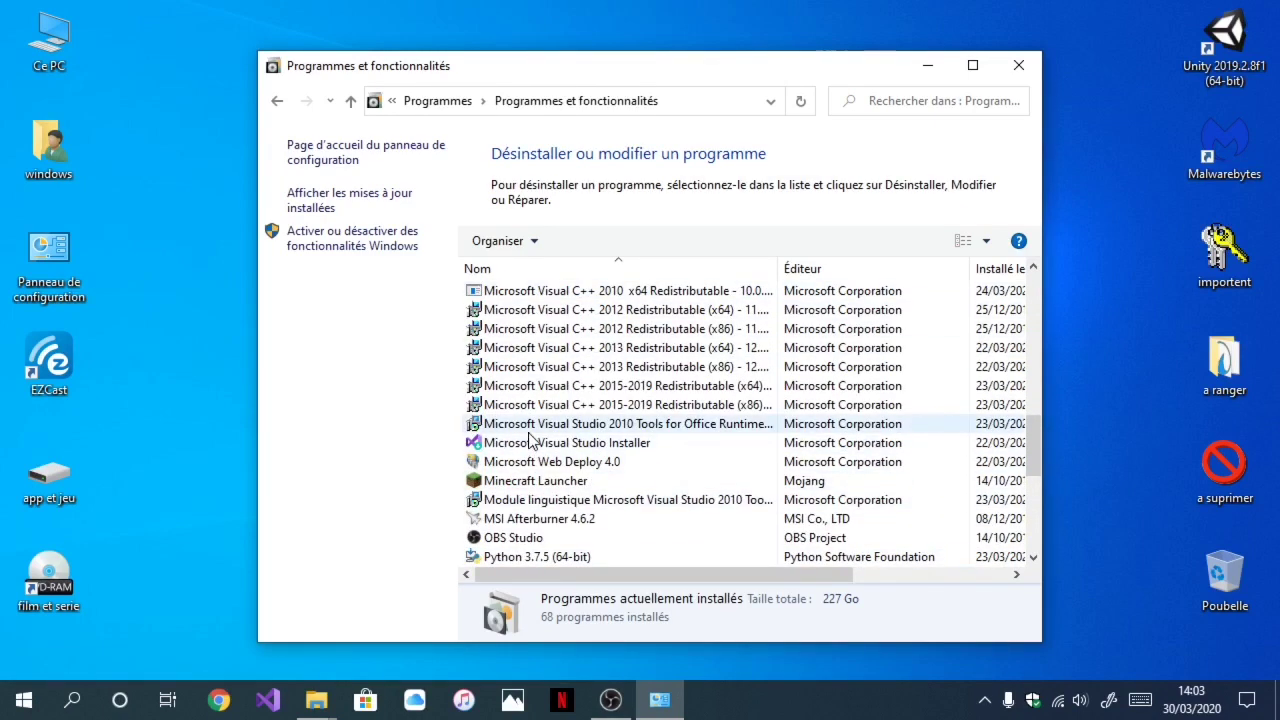
scroll(490, 427, up, 3)
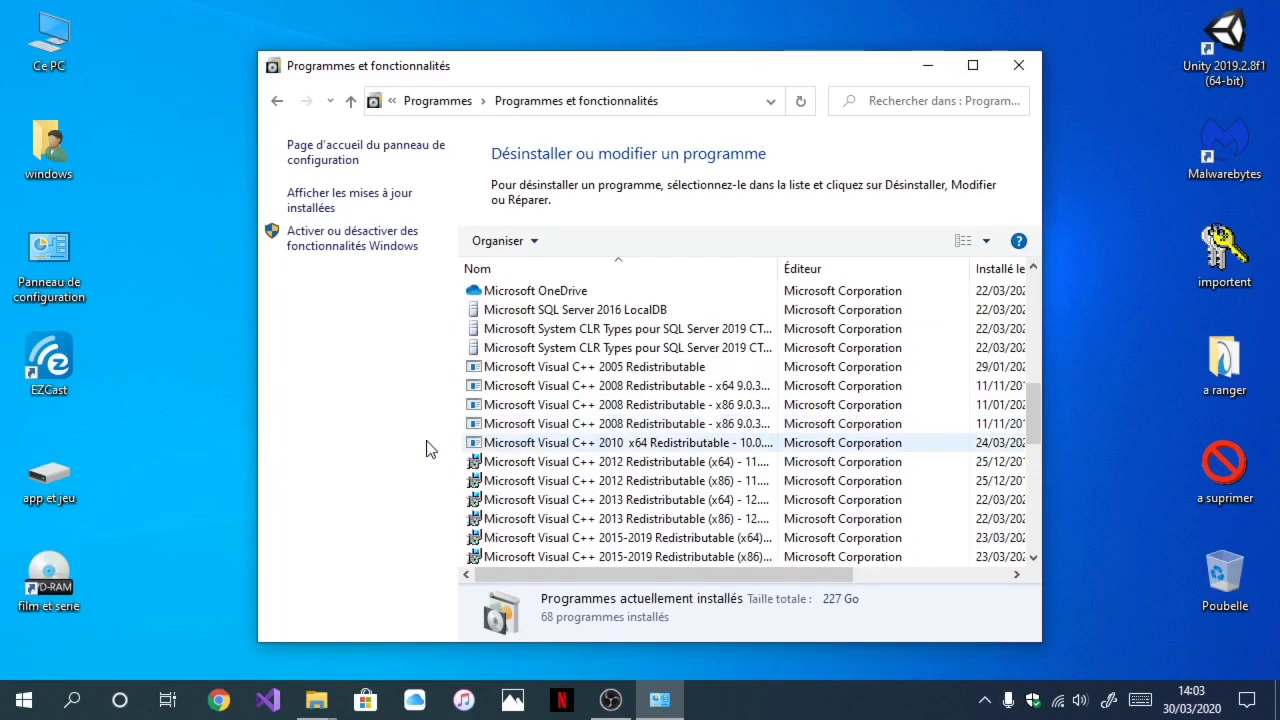
scroll(508, 500, down, 10)
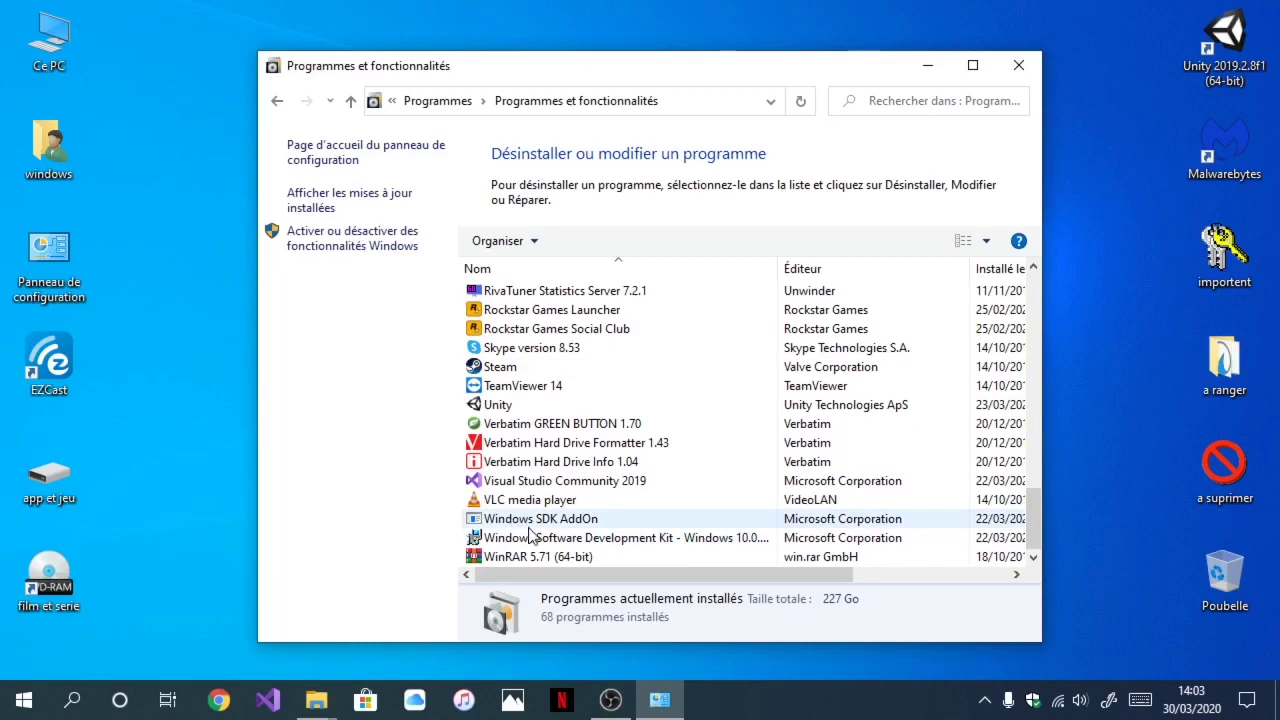
scroll(500, 470, up, 4)
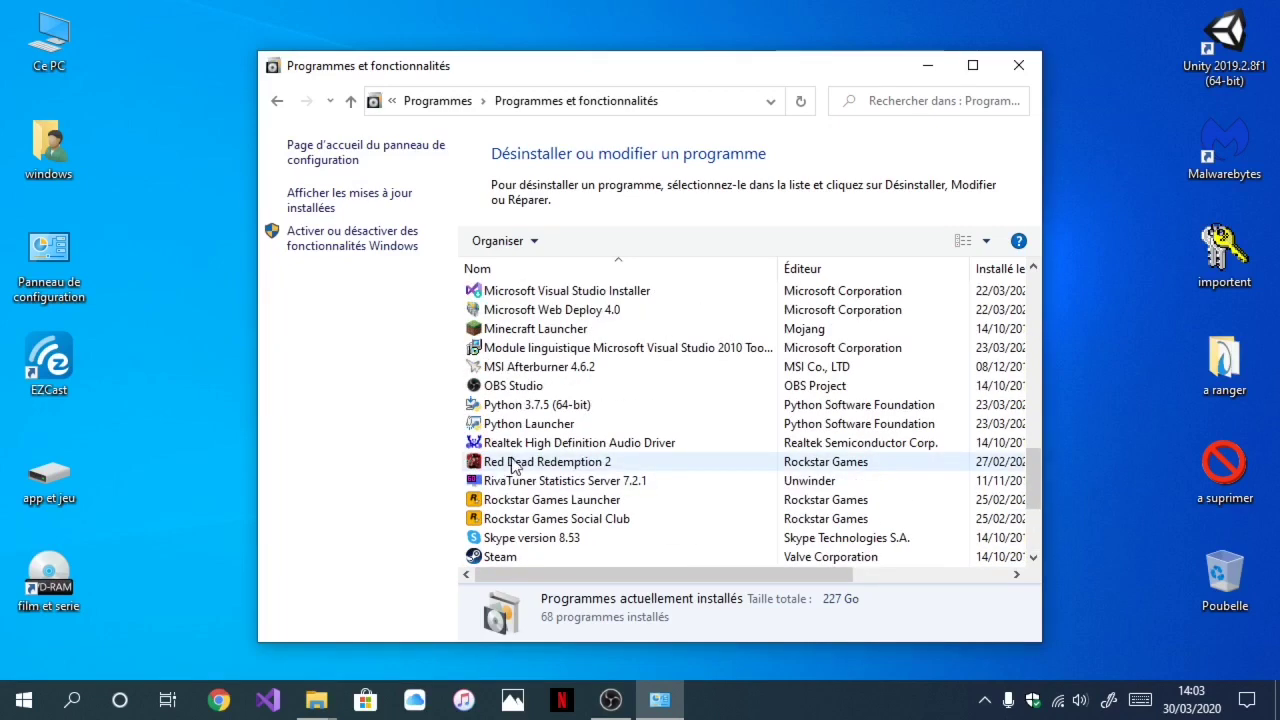
scroll(546, 455, up, 1)
scroll(546, 455, up, 2)
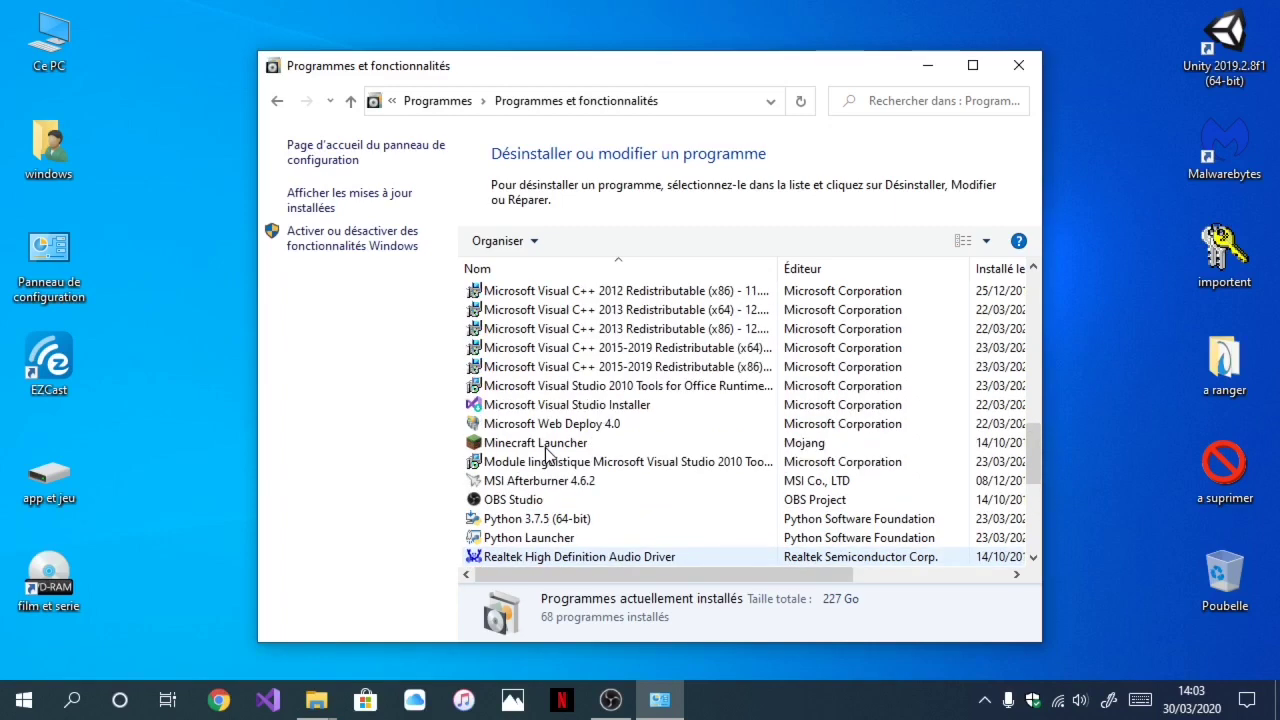
scroll(546, 455, up, 4)
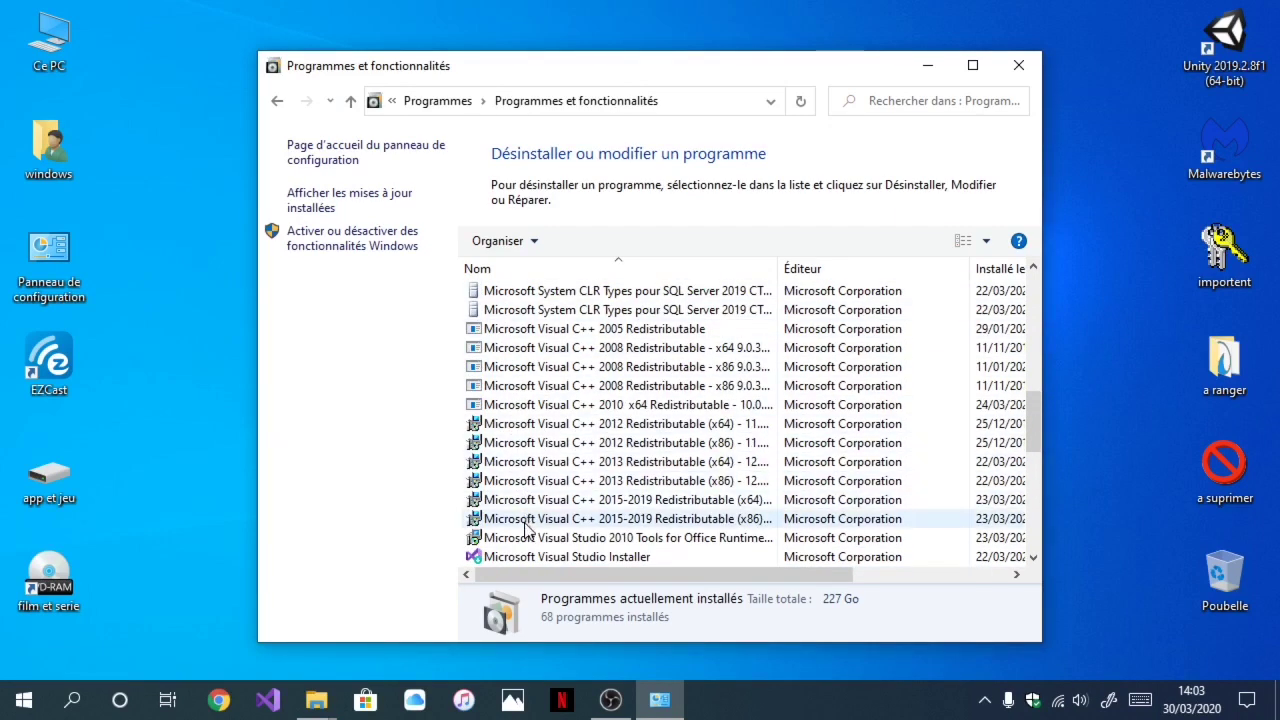
scroll(530, 525, up, 6)
scroll(530, 528, up, 6)
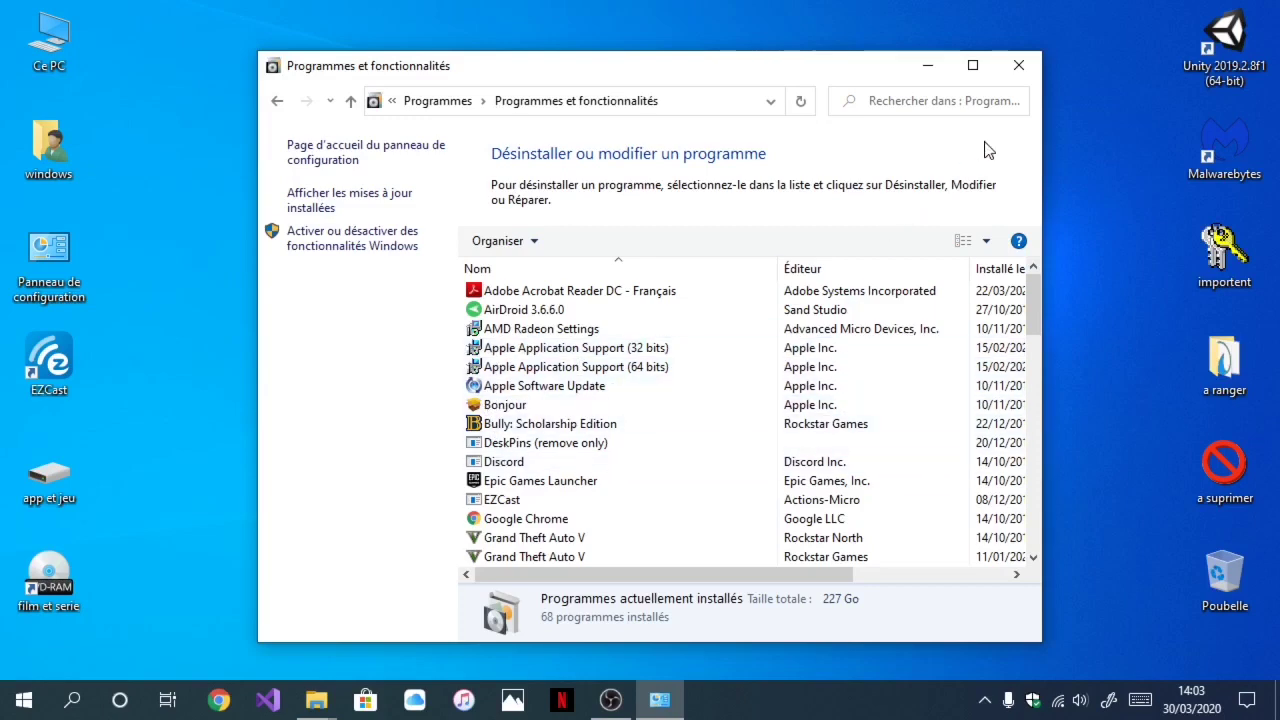
click(1019, 71)
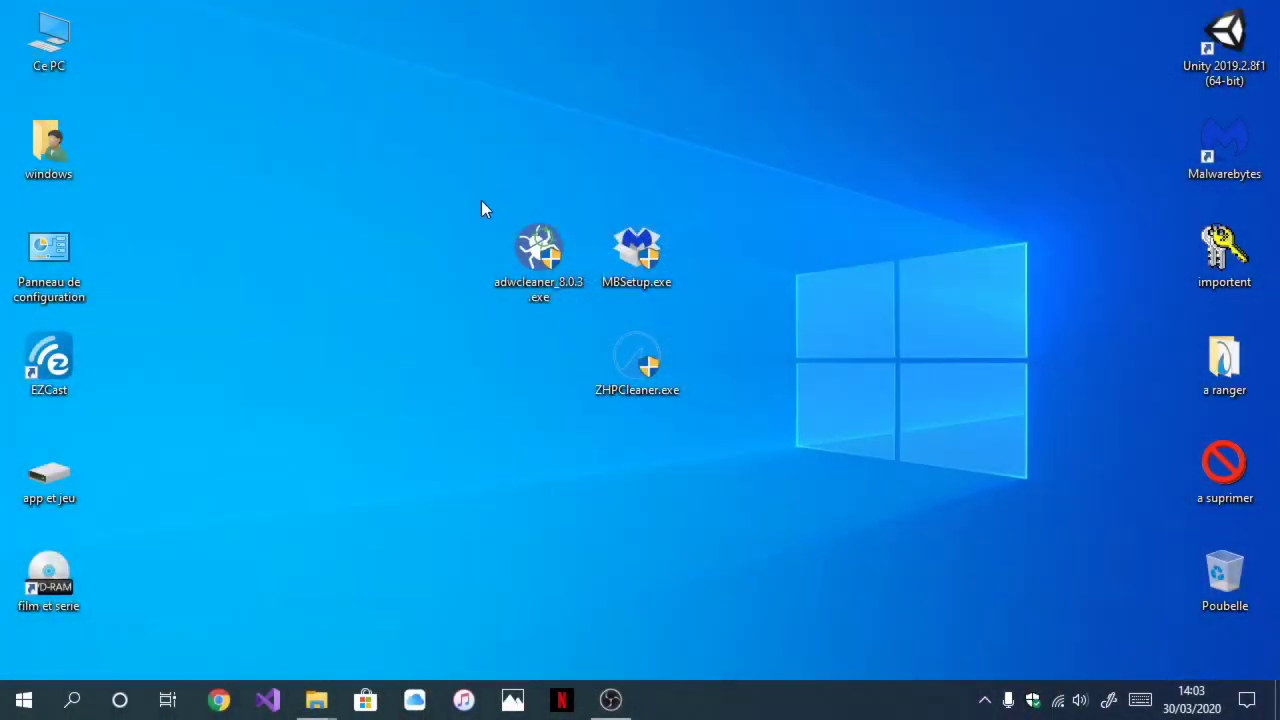
drag(481, 200, 702, 421)
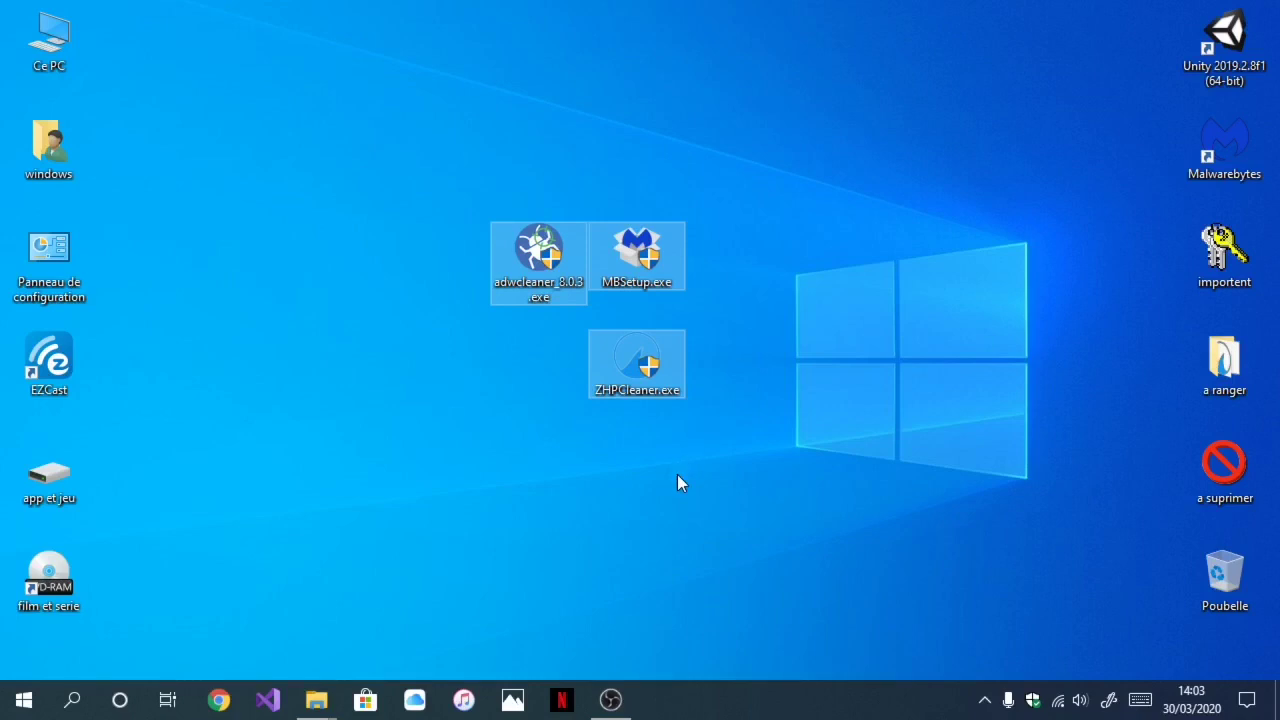
click(984, 700)
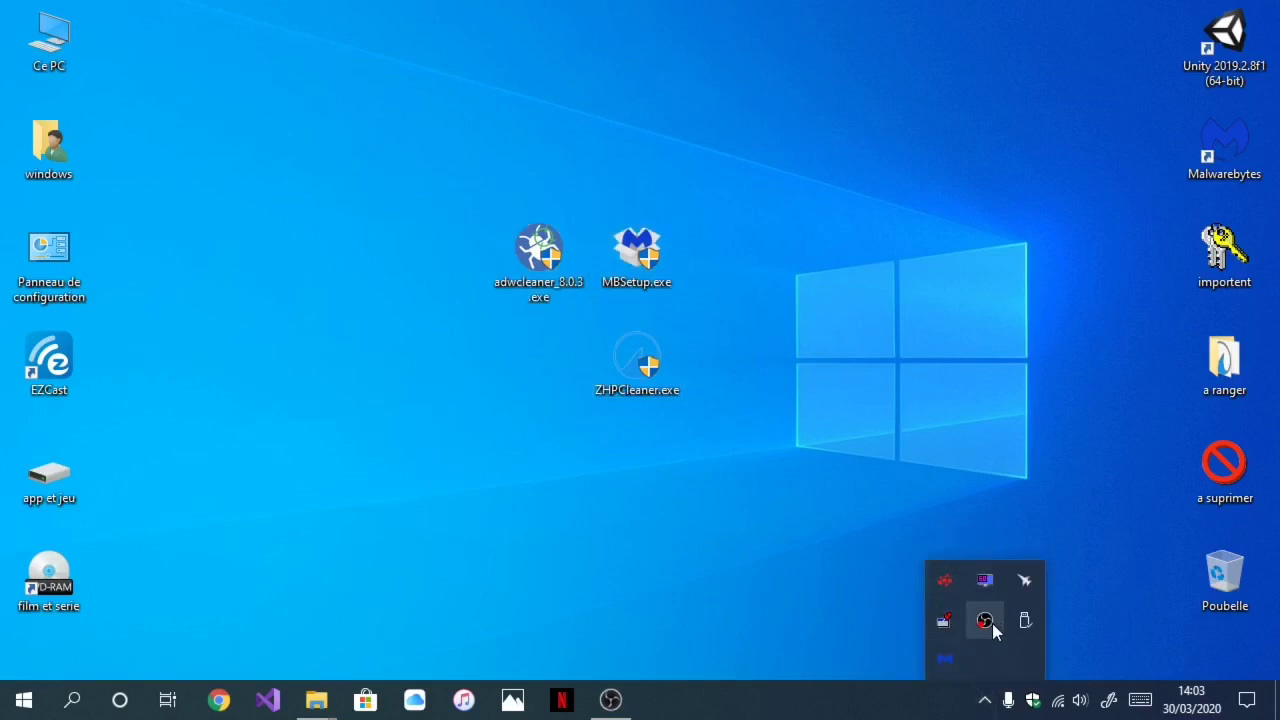
click(673, 573)
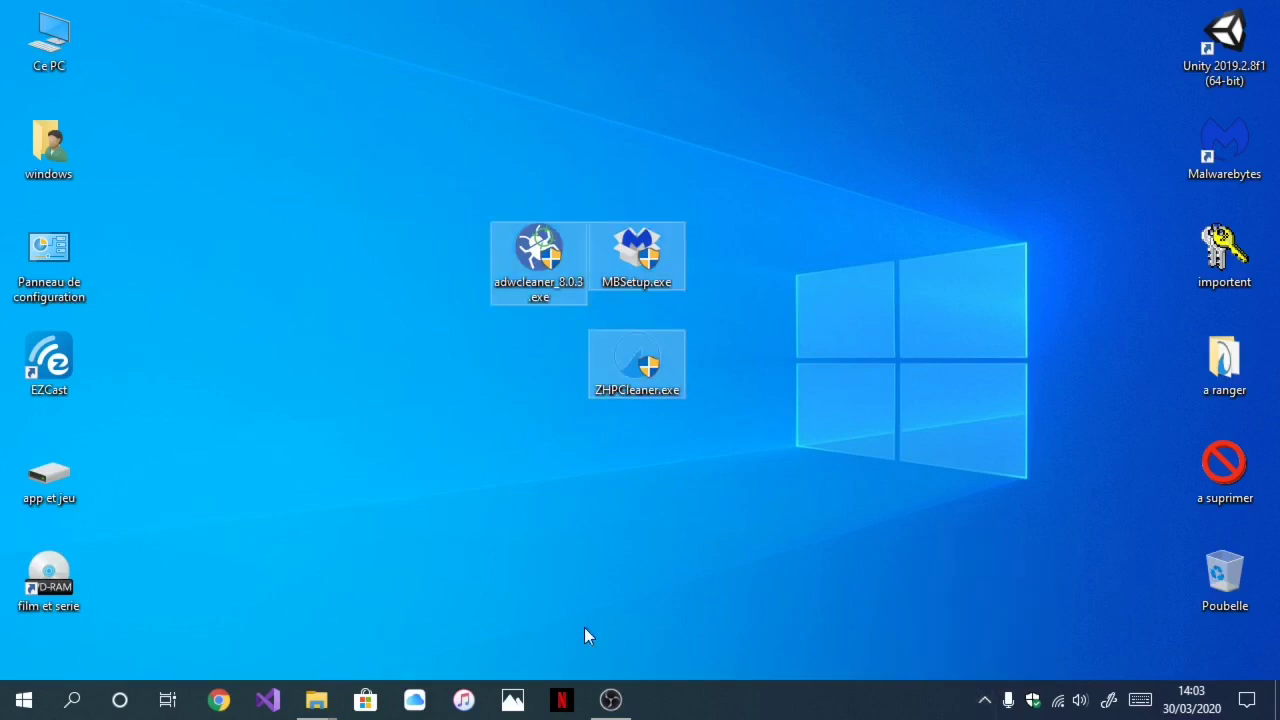
mouse_move(611, 698)
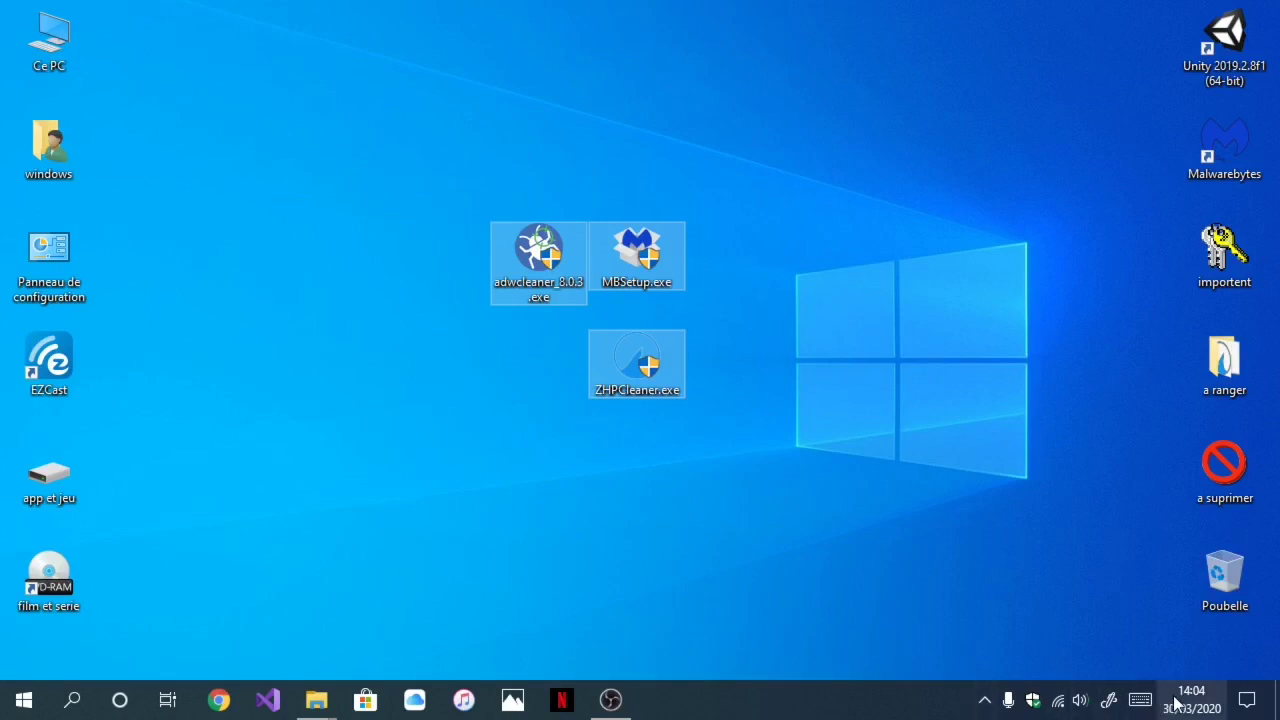
mouse_move(1175, 699)
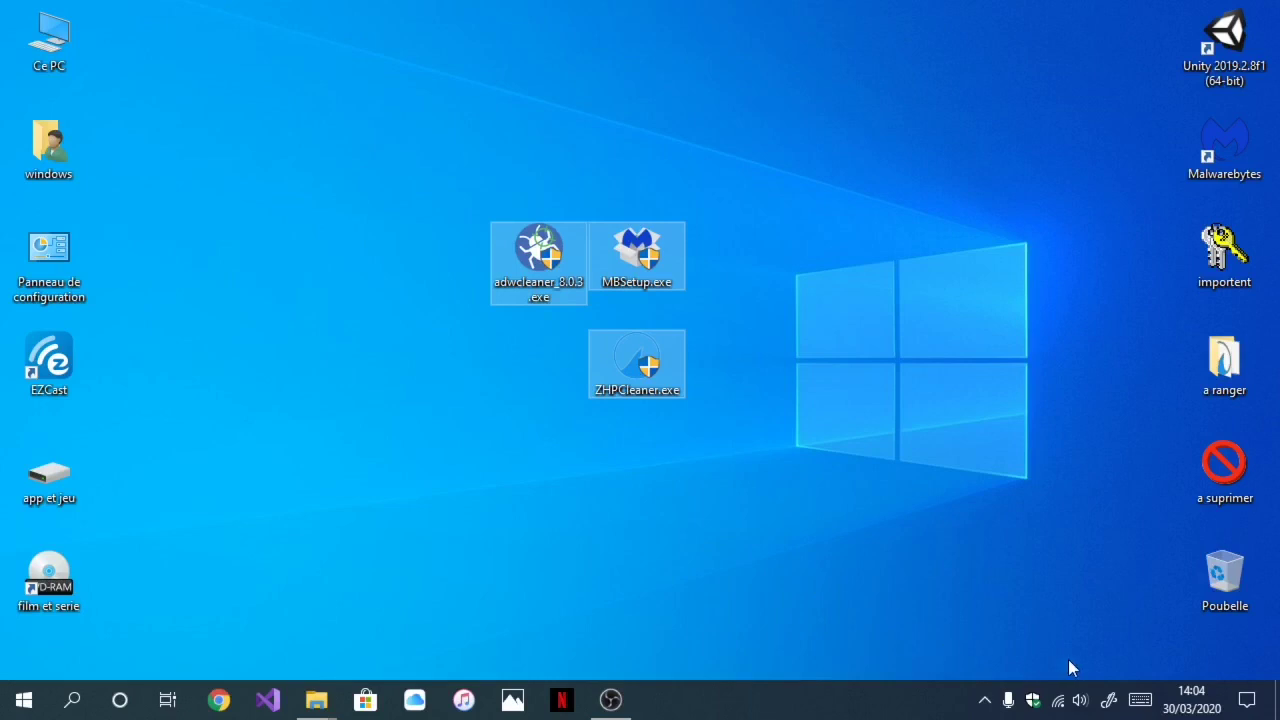
Step: Check the current date in the system calendar and close it
click(1191, 699)
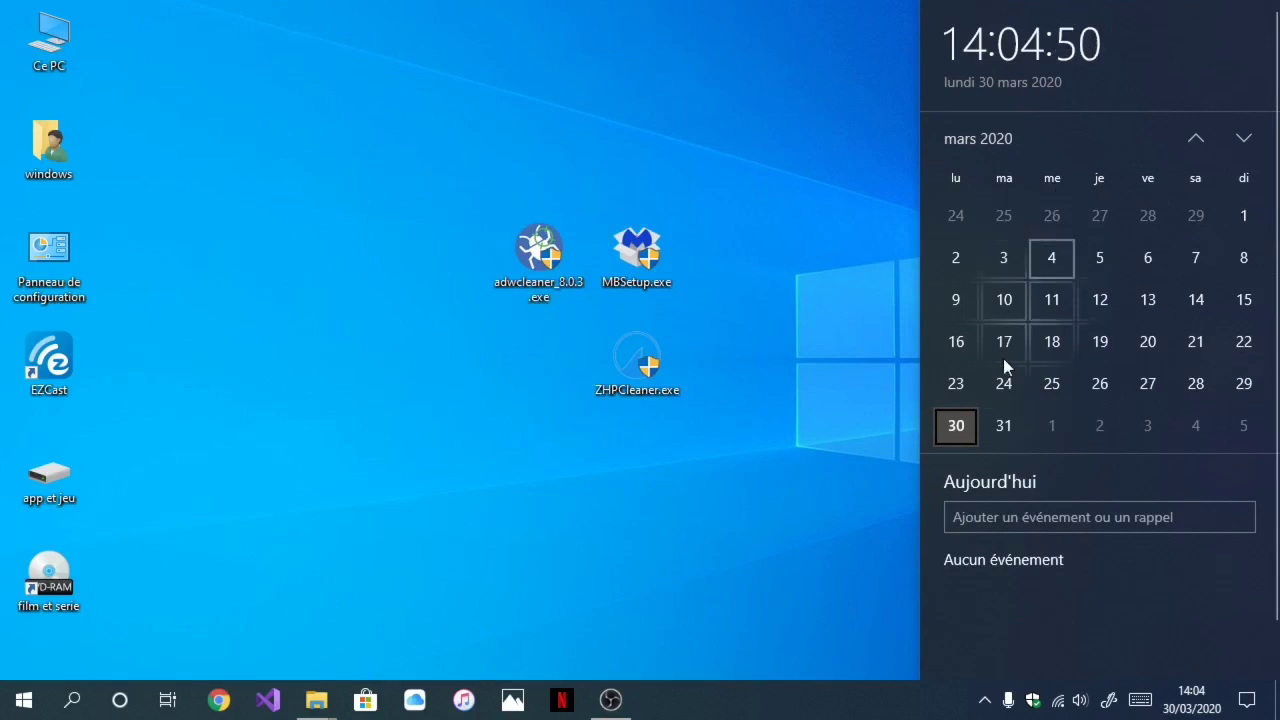
click(694, 603)
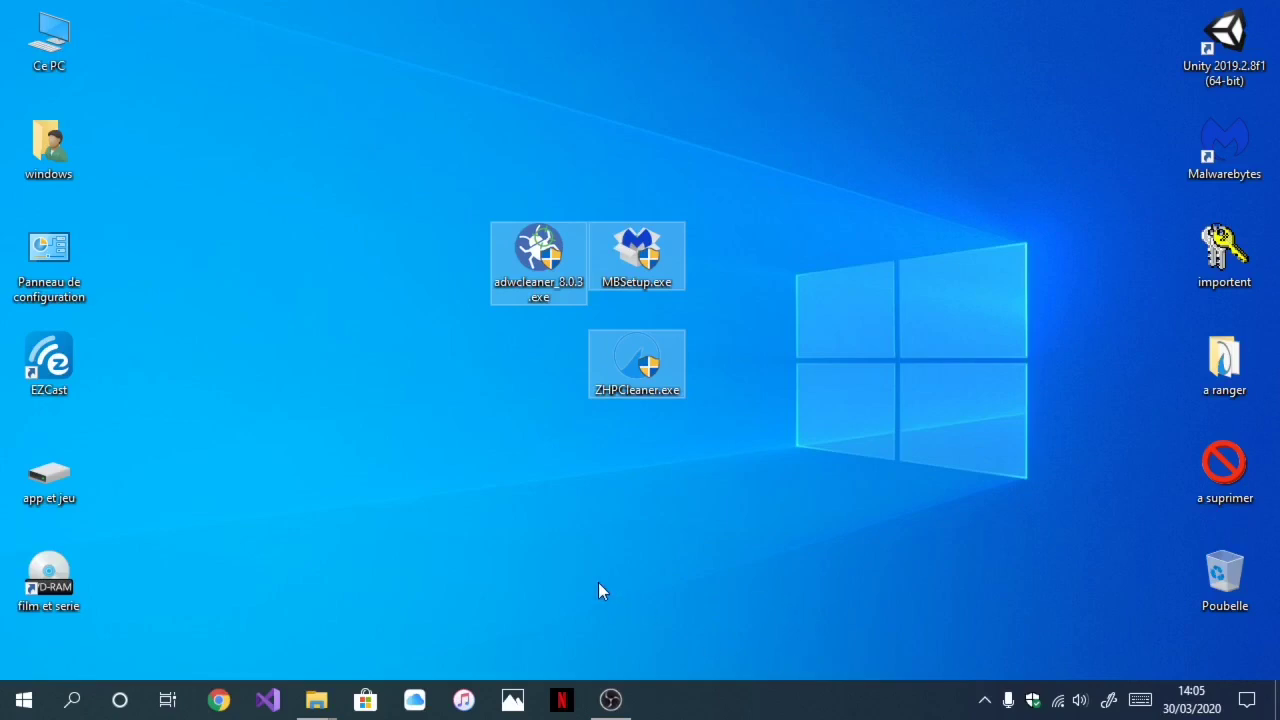
Step: Switch to the OBS window
click(610, 700)
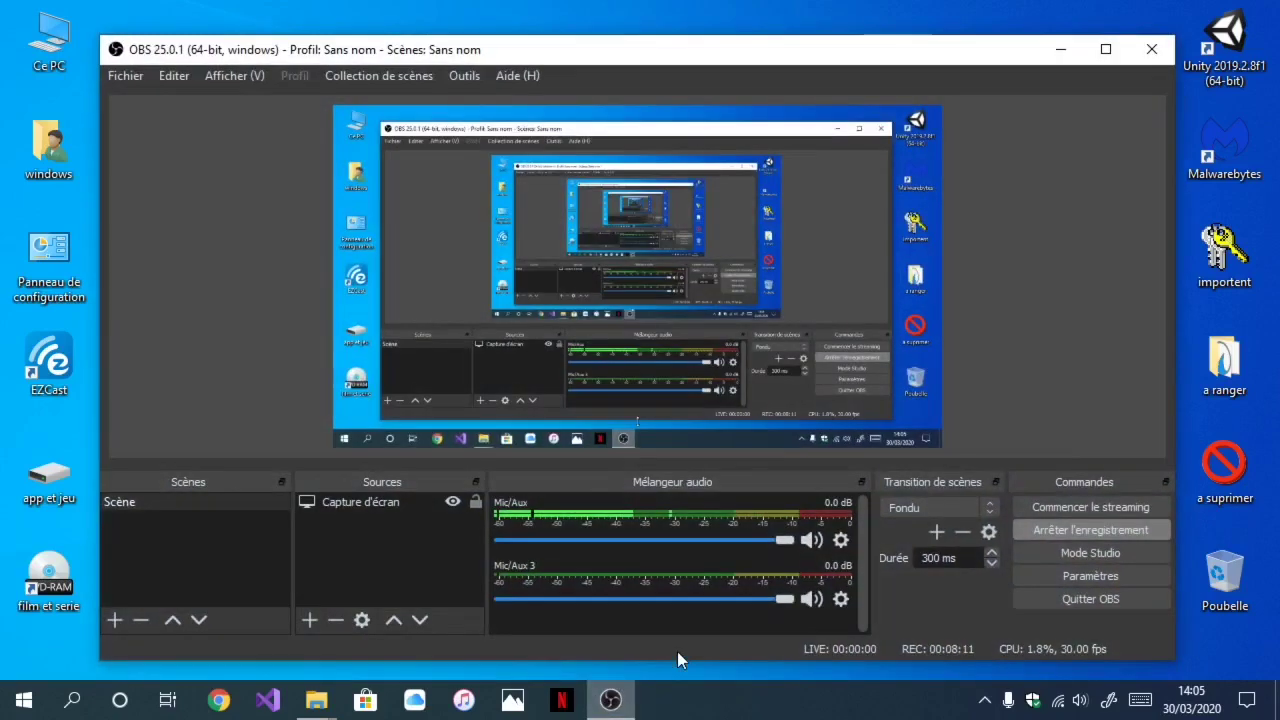